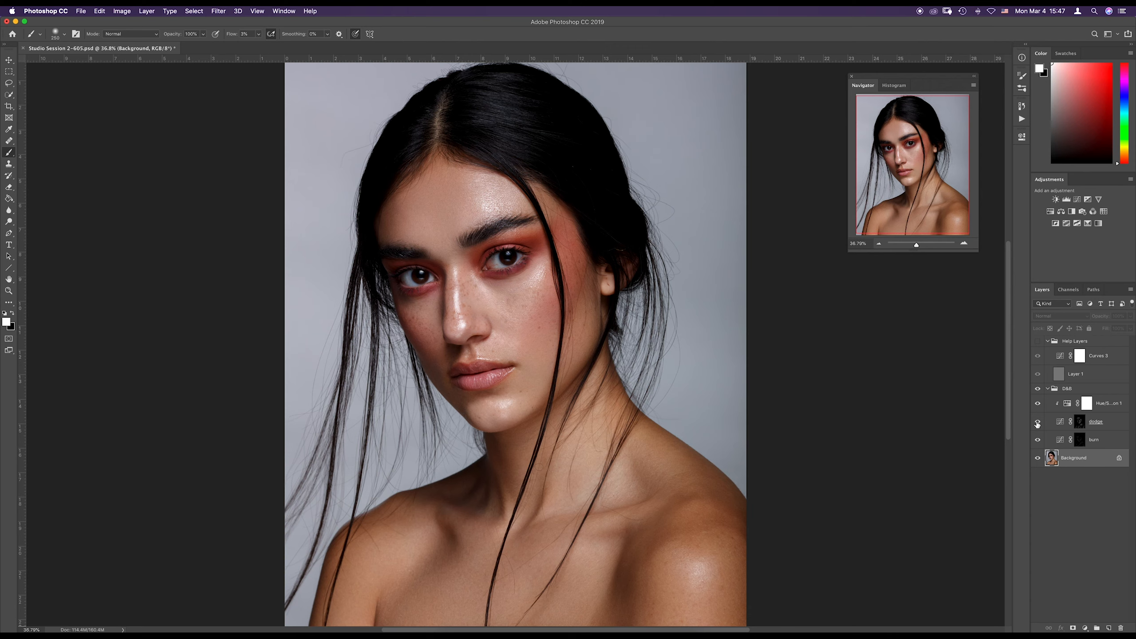
- Compare the colour portrait with and without the D&B group by toggling the group's visibility
click(1037, 389)
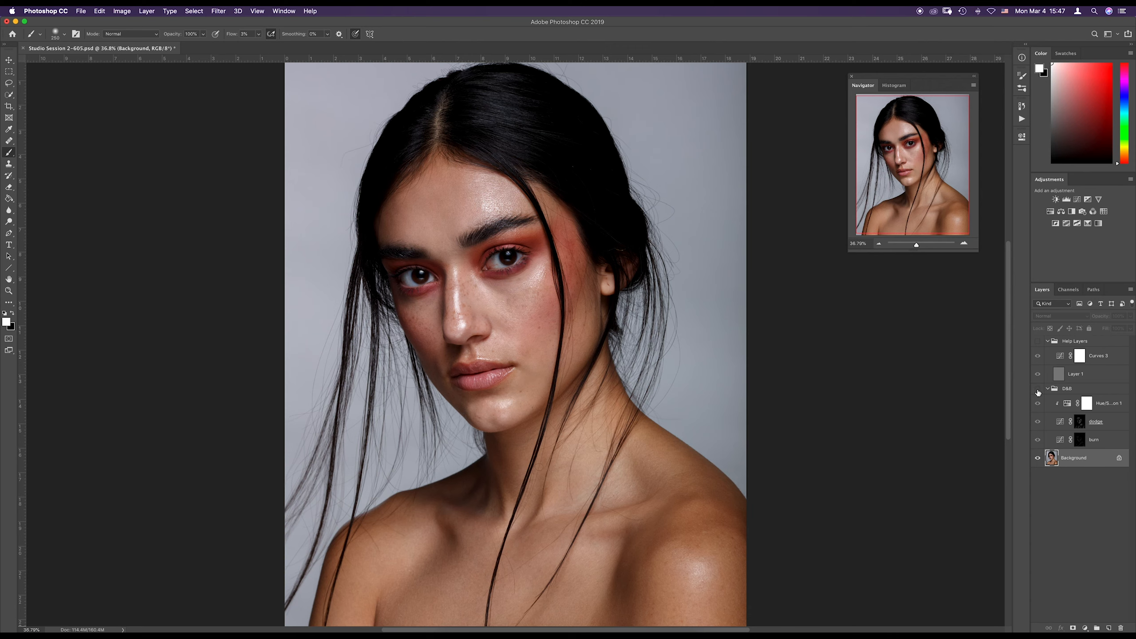
click(1037, 390)
click(1037, 389)
click(1037, 389)
click(1037, 389)
click(1037, 389)
- Show the Help Layers group and compare the black-and-white portrait with and without the D&B group
click(1038, 345)
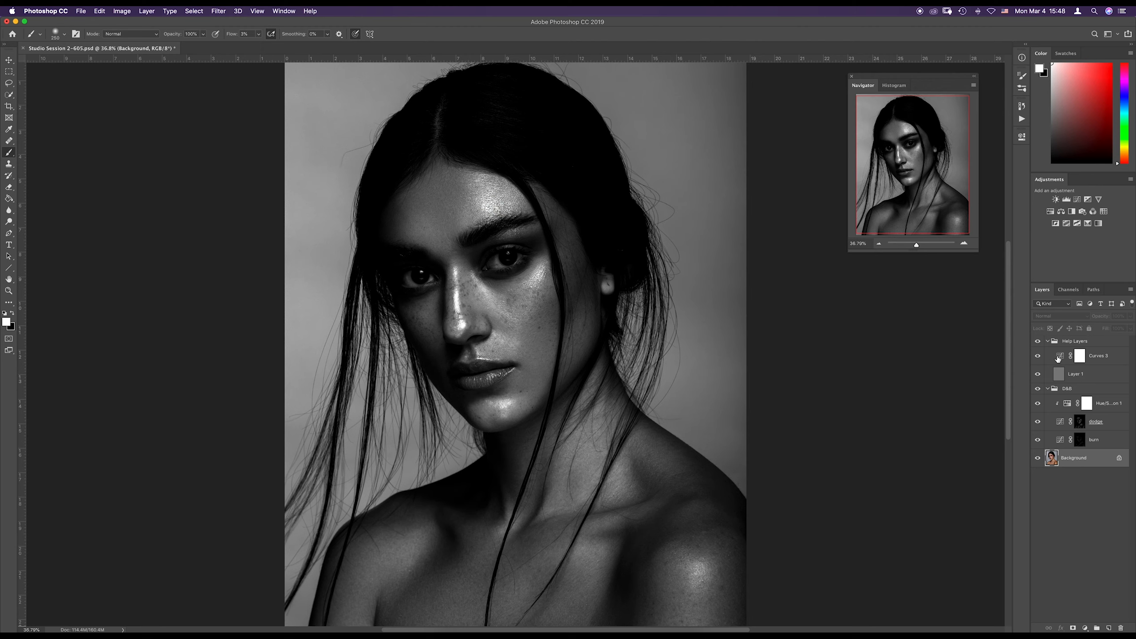
click(1037, 390)
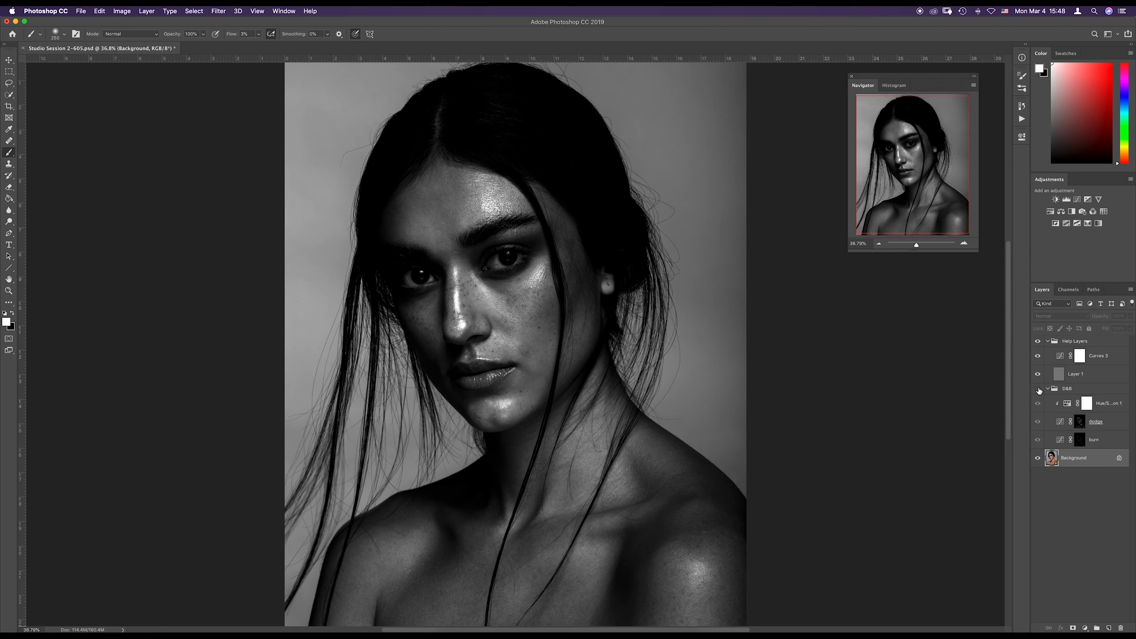
click(1038, 390)
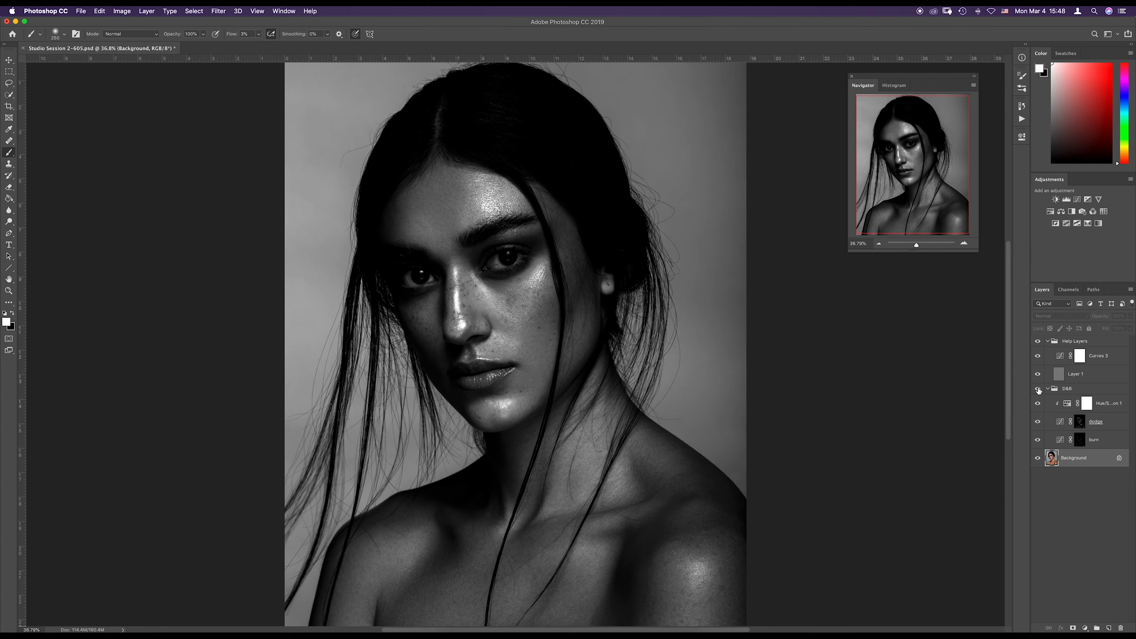
click(1037, 390)
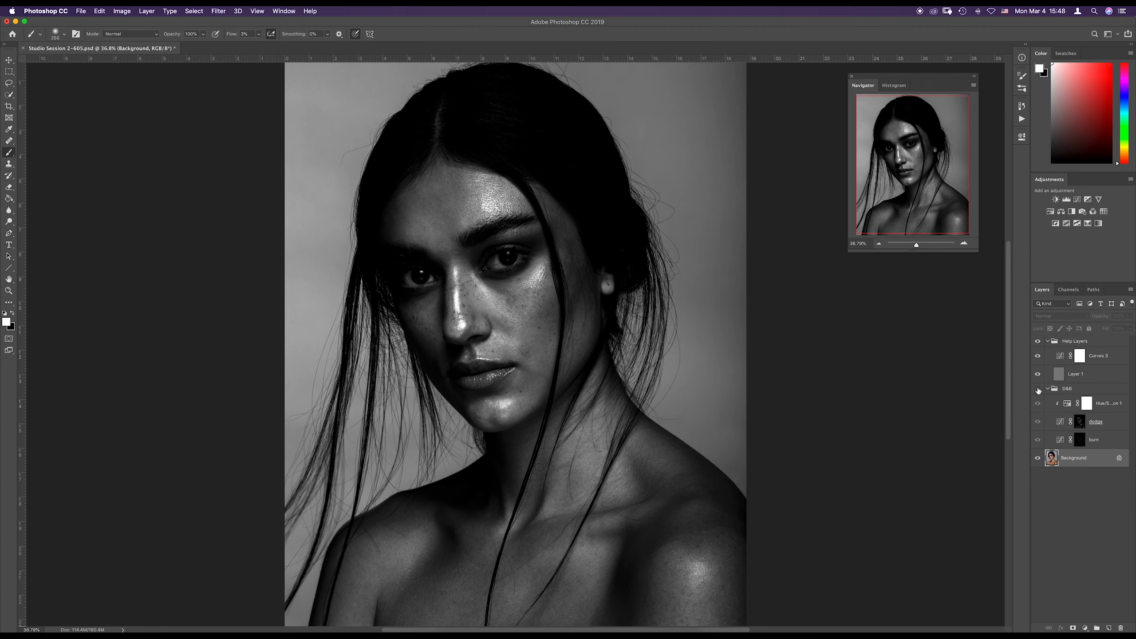
click(1038, 390)
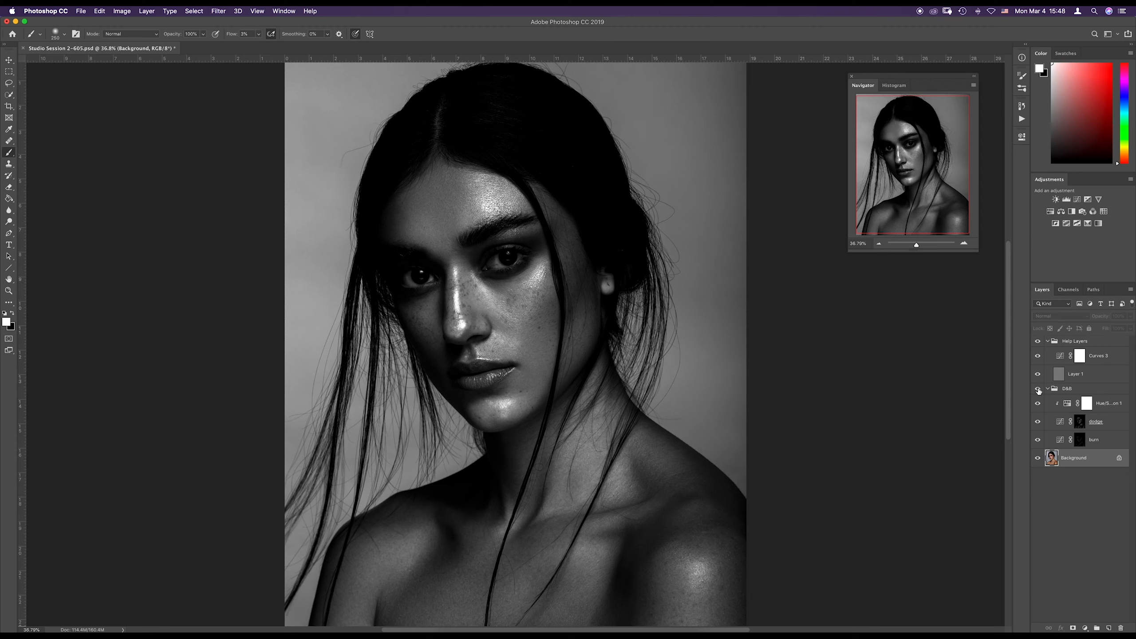
click(1038, 390)
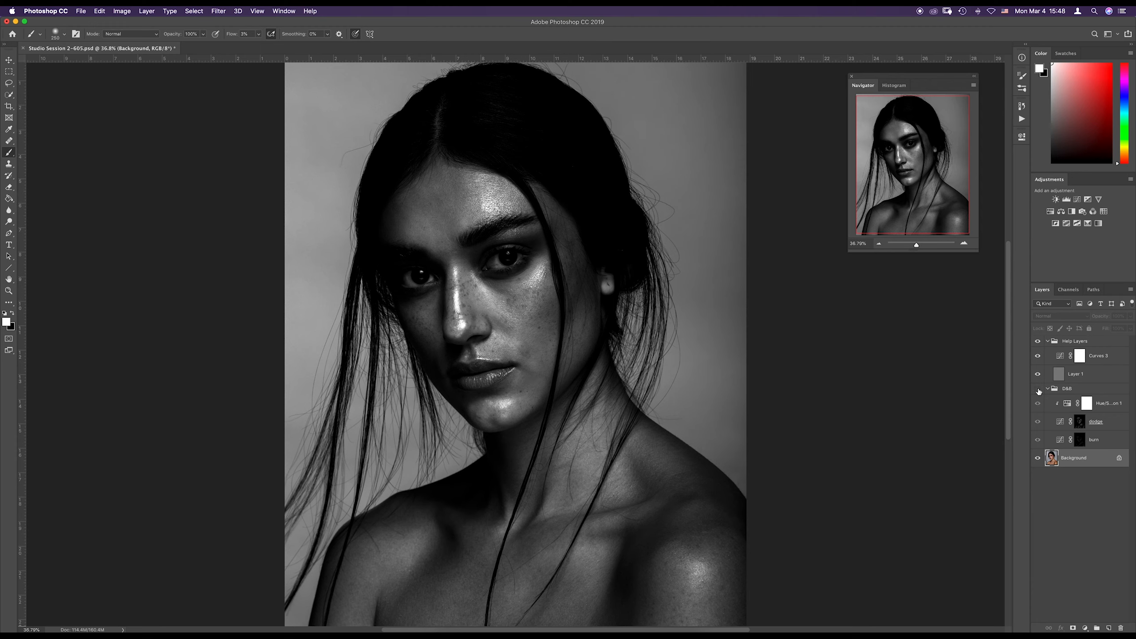
click(1037, 390)
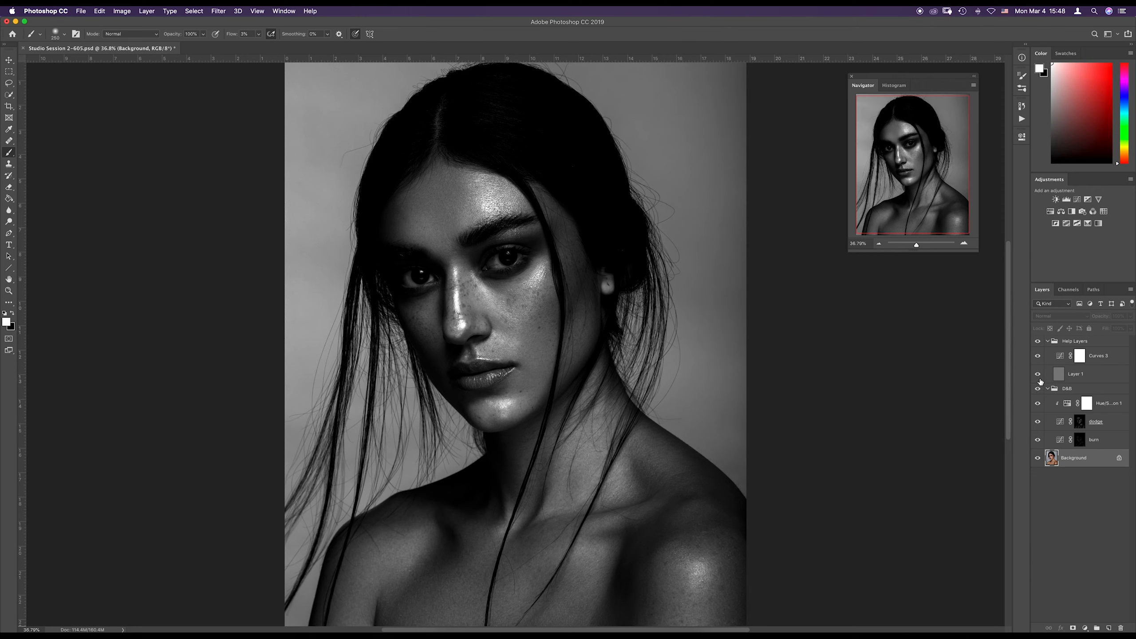
- Hide the D&B and Help Layers groups and collapse both of them
click(1038, 389)
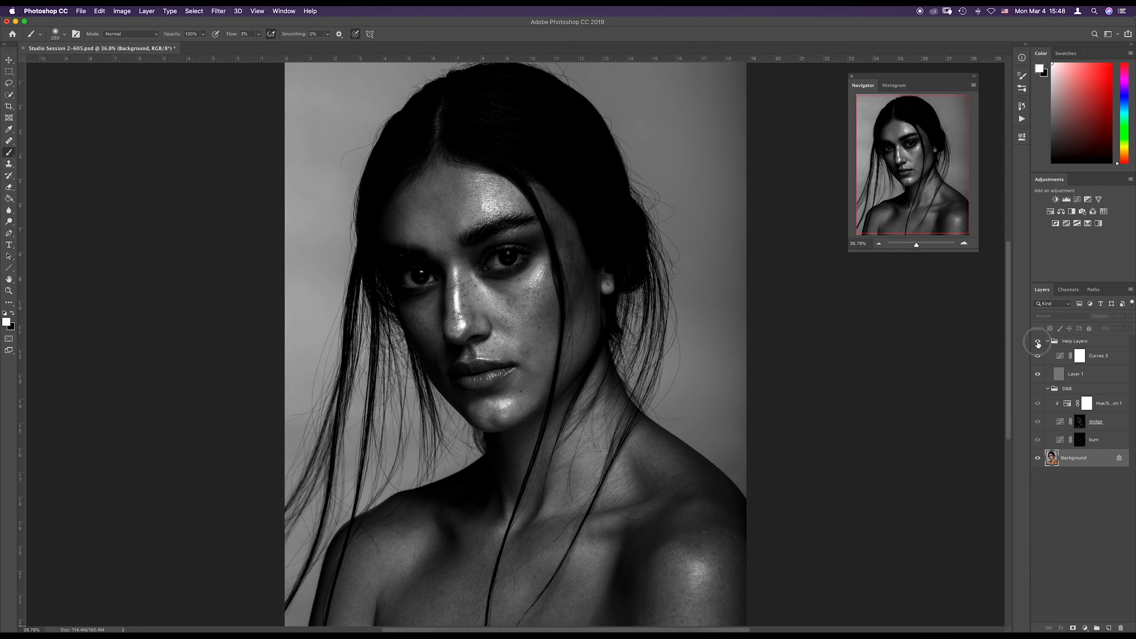
click(1038, 341)
click(1047, 388)
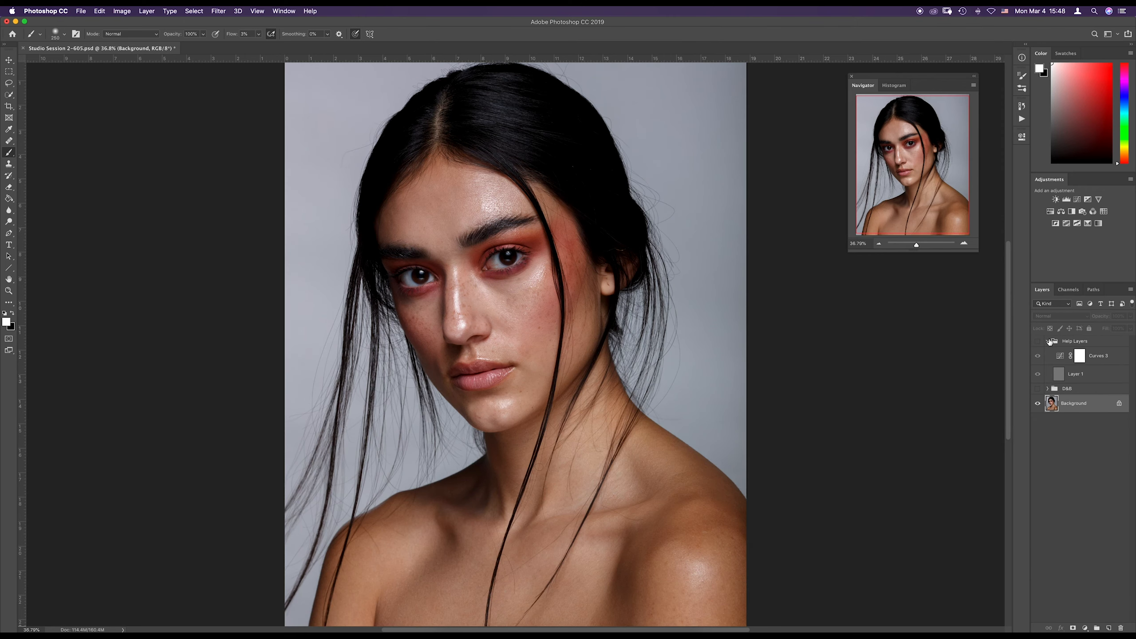
click(1048, 341)
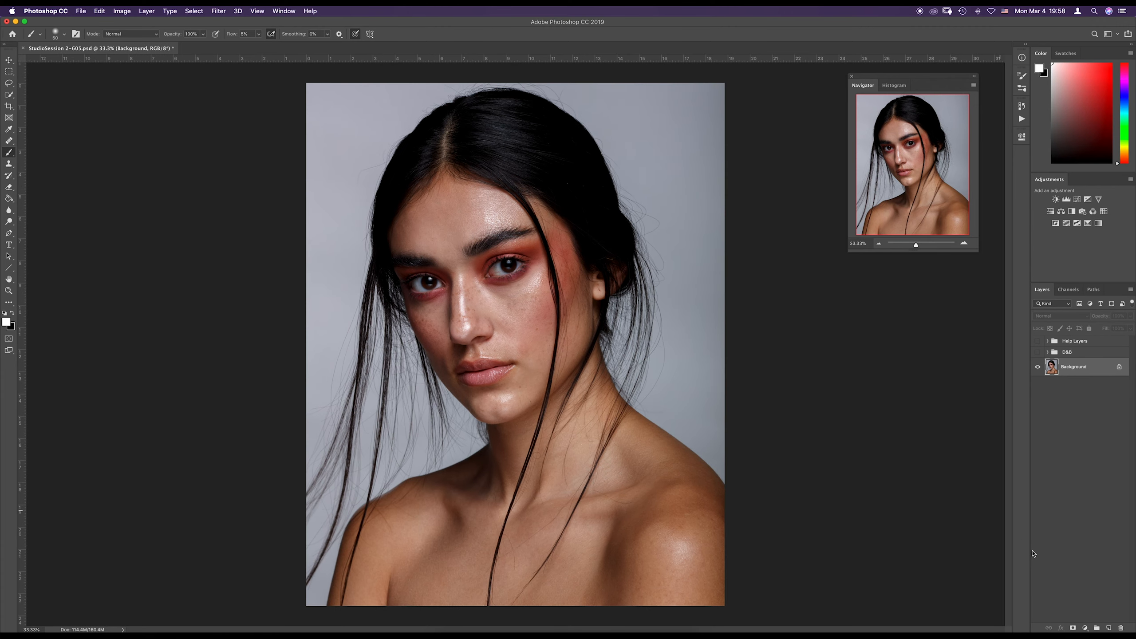
- Add a Curves adjustment above the Background, lower the curve's midtones slightly to darken the image, and invert its mask to black
click(1085, 628)
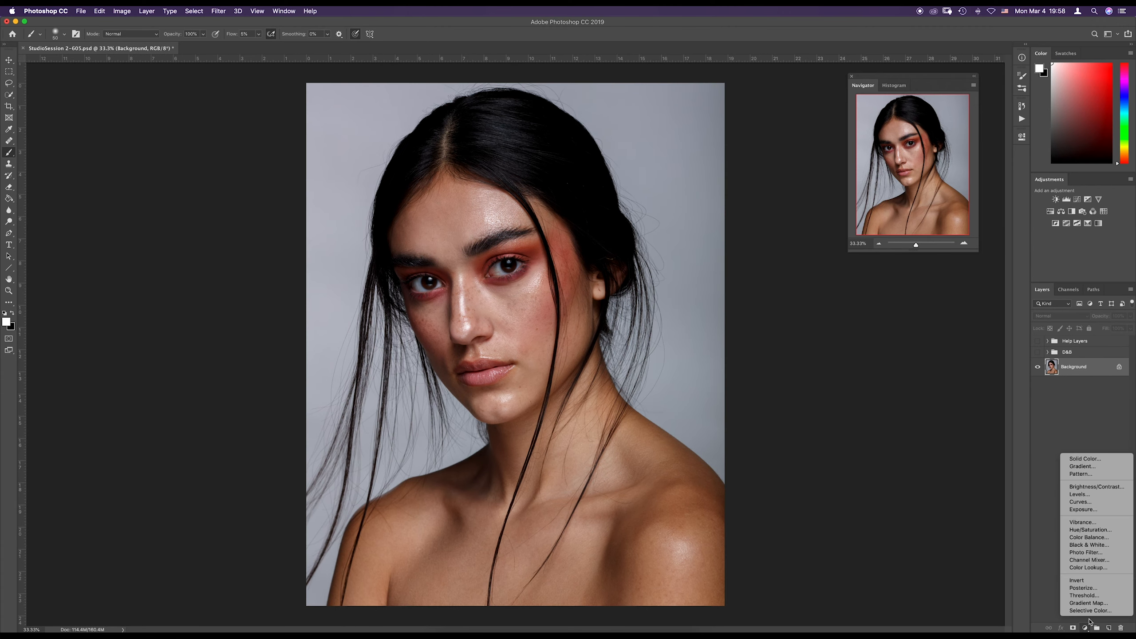
click(1084, 504)
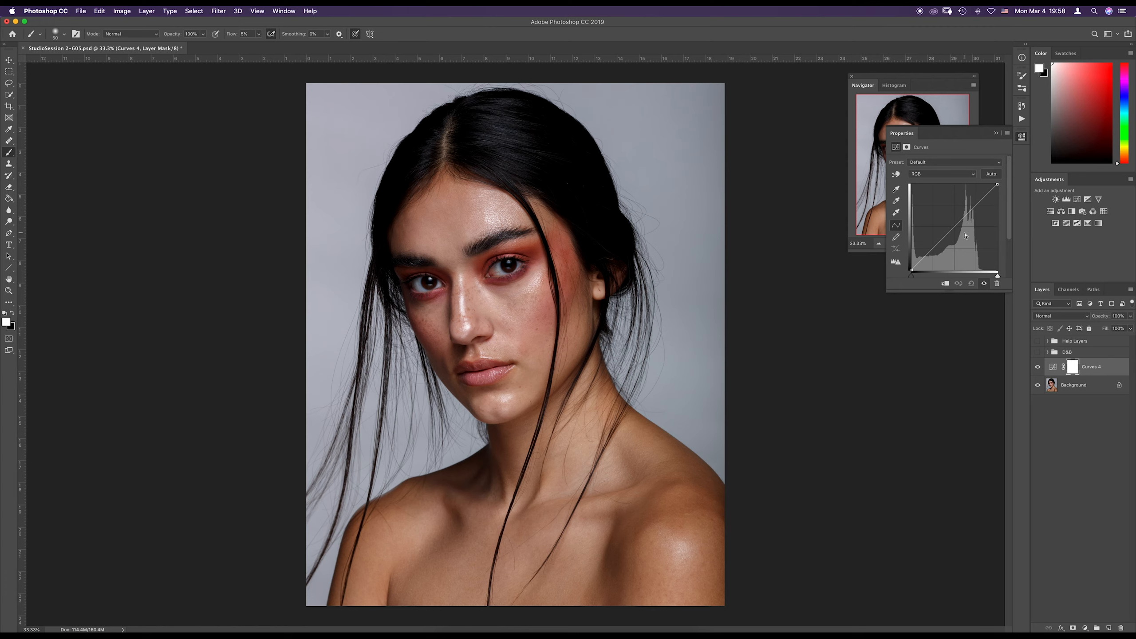
drag(955, 226, 958, 230)
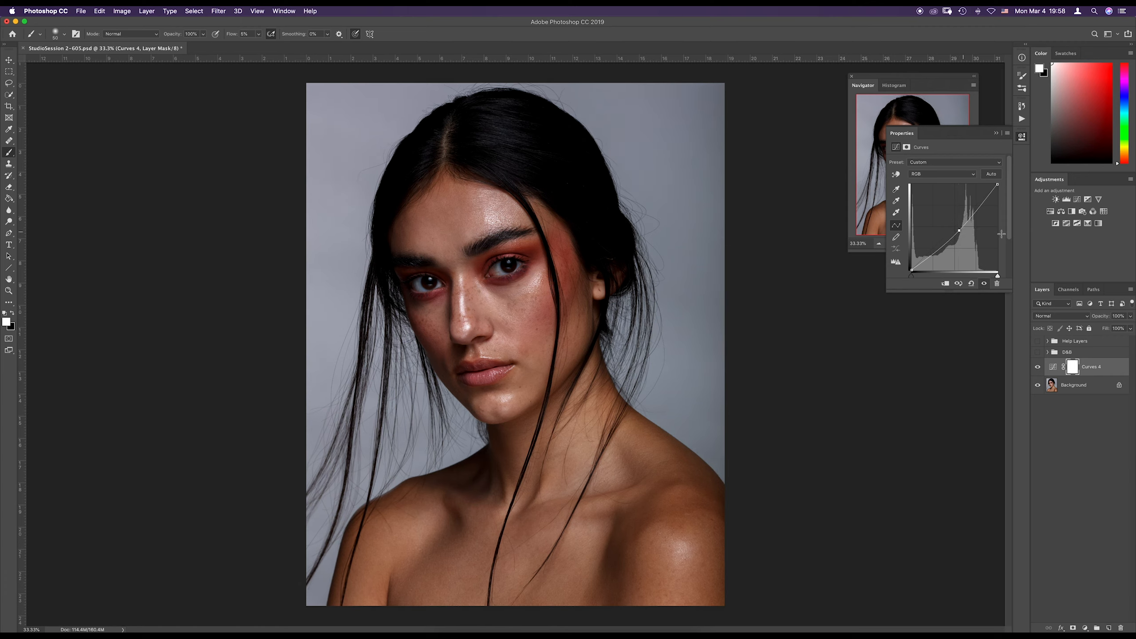
click(995, 134)
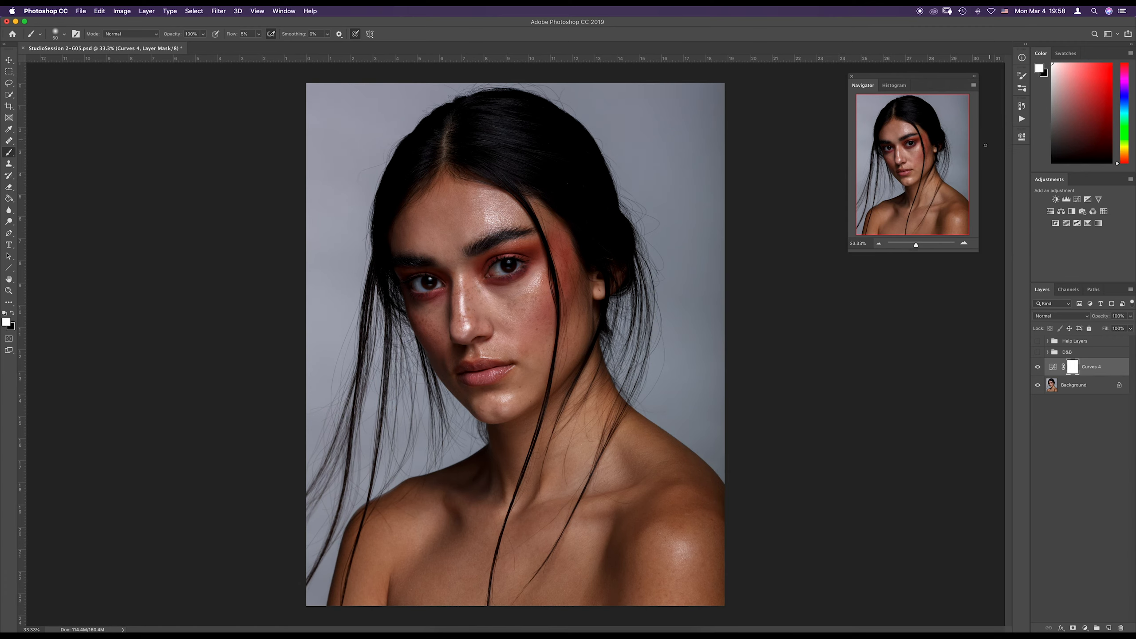
key(super+i)
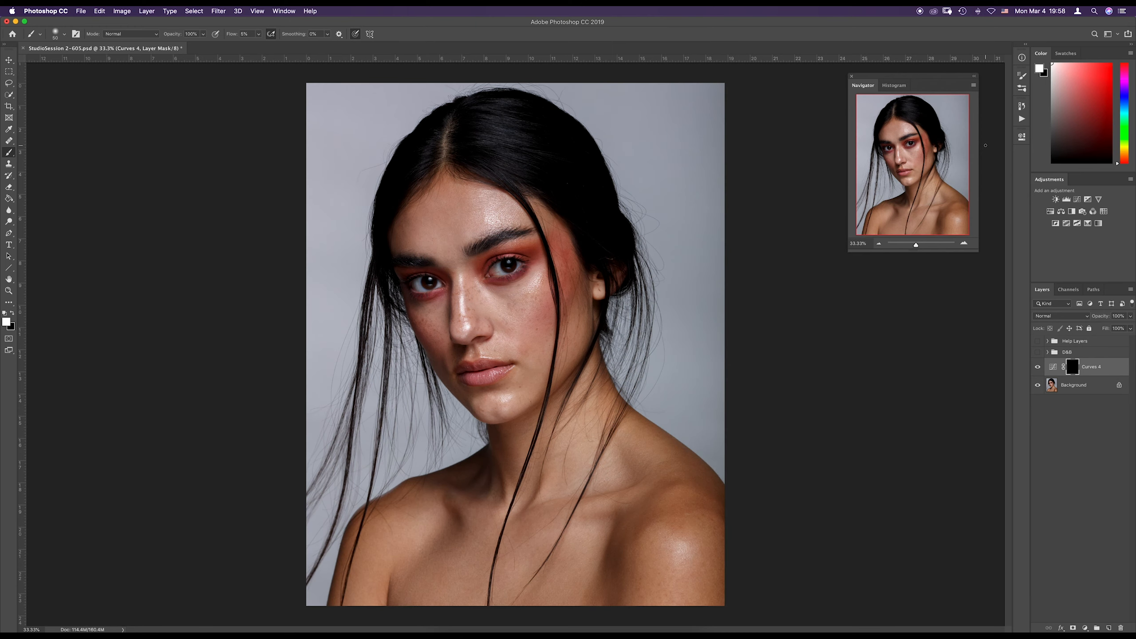
- Add a second Curves adjustment above the darkening one, raise its midtones slightly to brighten the image, and invert its mask to black
click(1085, 628)
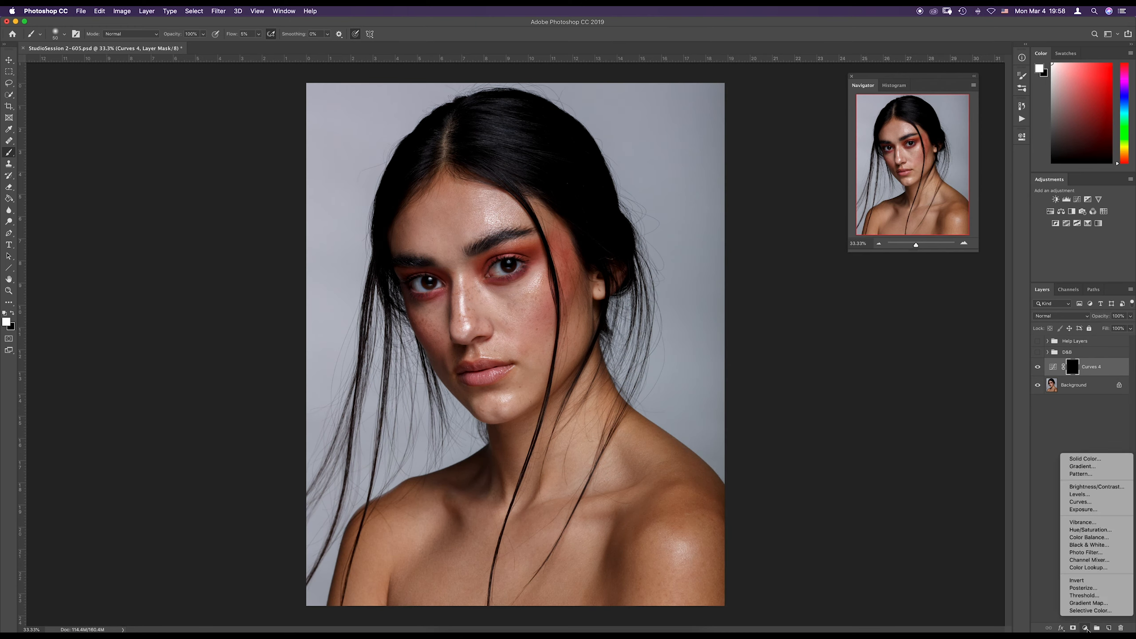
click(1089, 502)
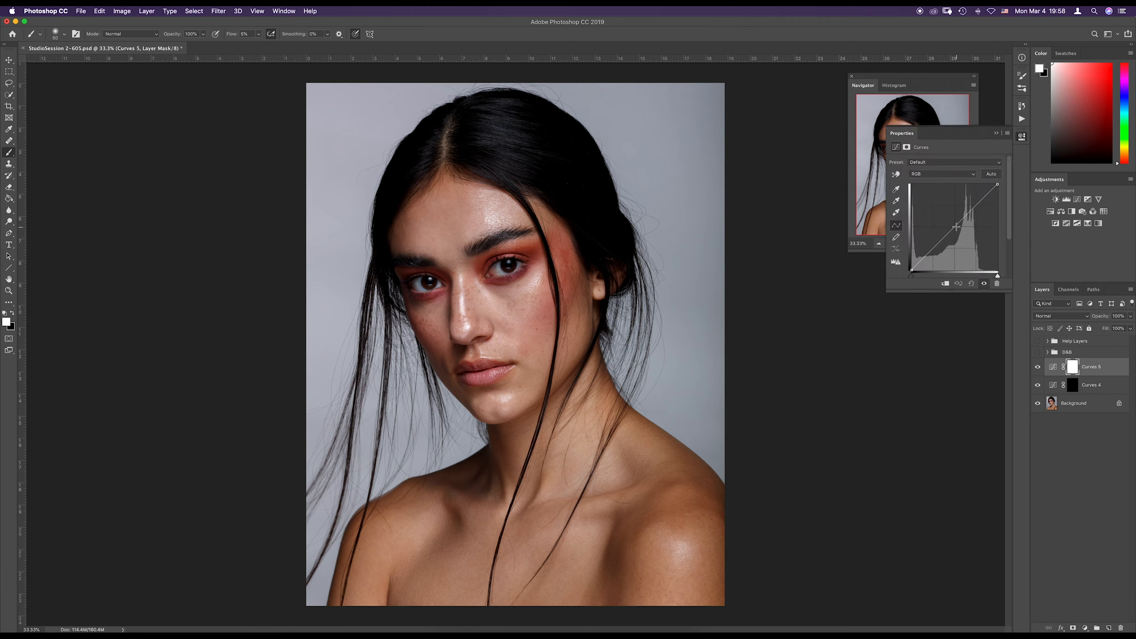
drag(954, 226, 950, 222)
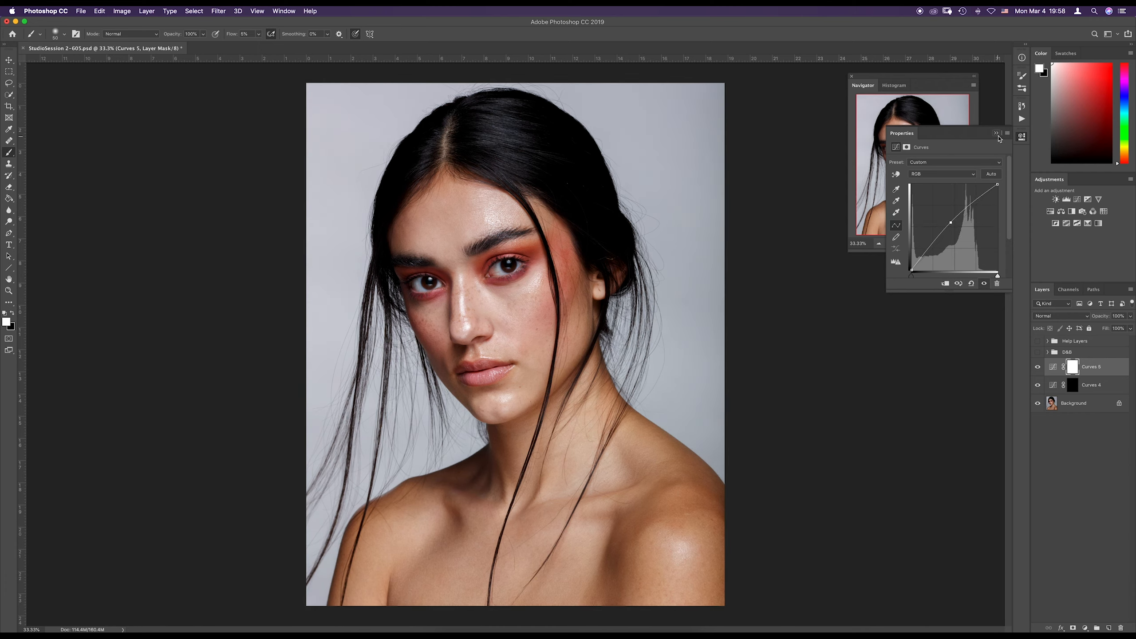
click(996, 133)
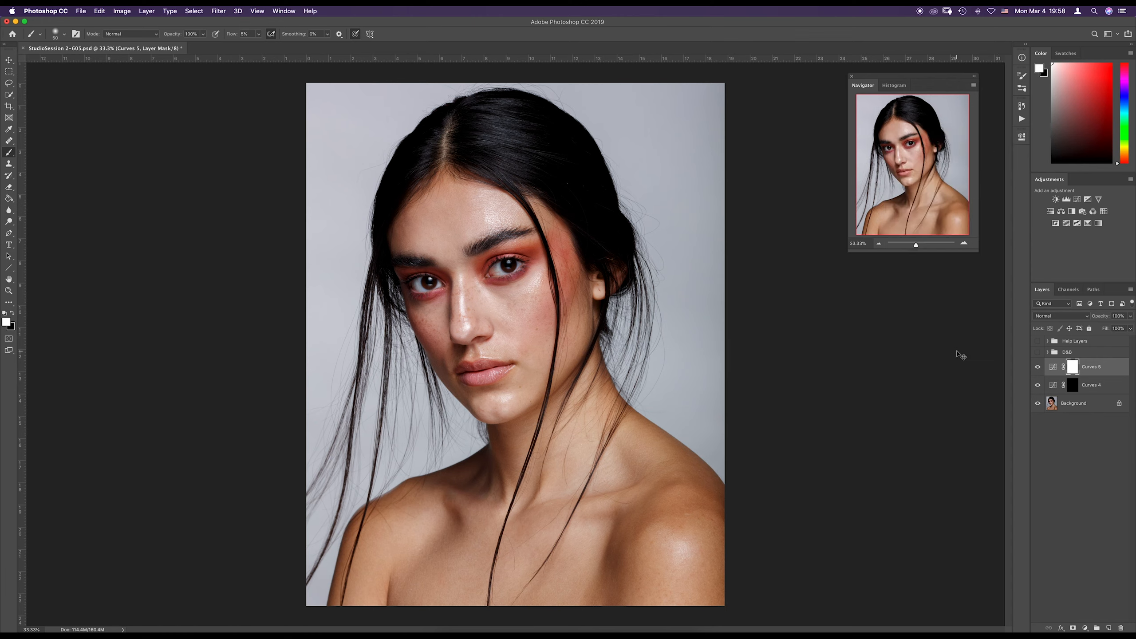
key(super+i)
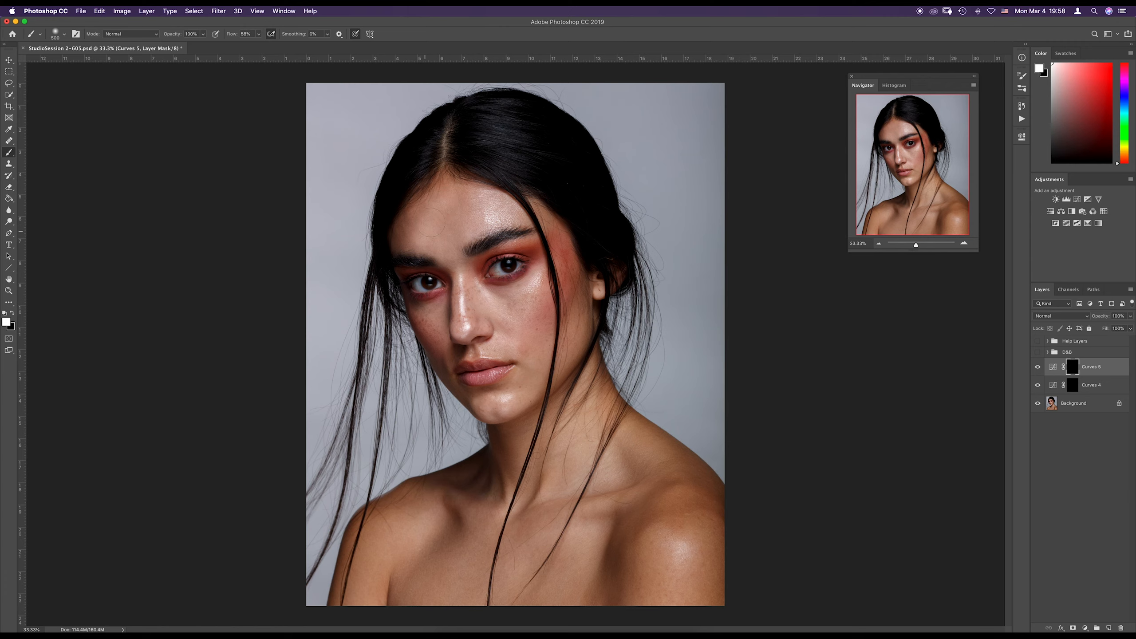
- Test white brush strokes over the skin on the brightening and darkening Curves masks, undoing each test
mouse_move(469, 201)
mouse_down()
mouse_move(496, 280)
mouse_move(527, 267)
mouse_move(510, 322)
mouse_move(521, 340)
mouse_move(550, 322)
mouse_move(546, 436)
mouse_move(562, 468)
mouse_up()
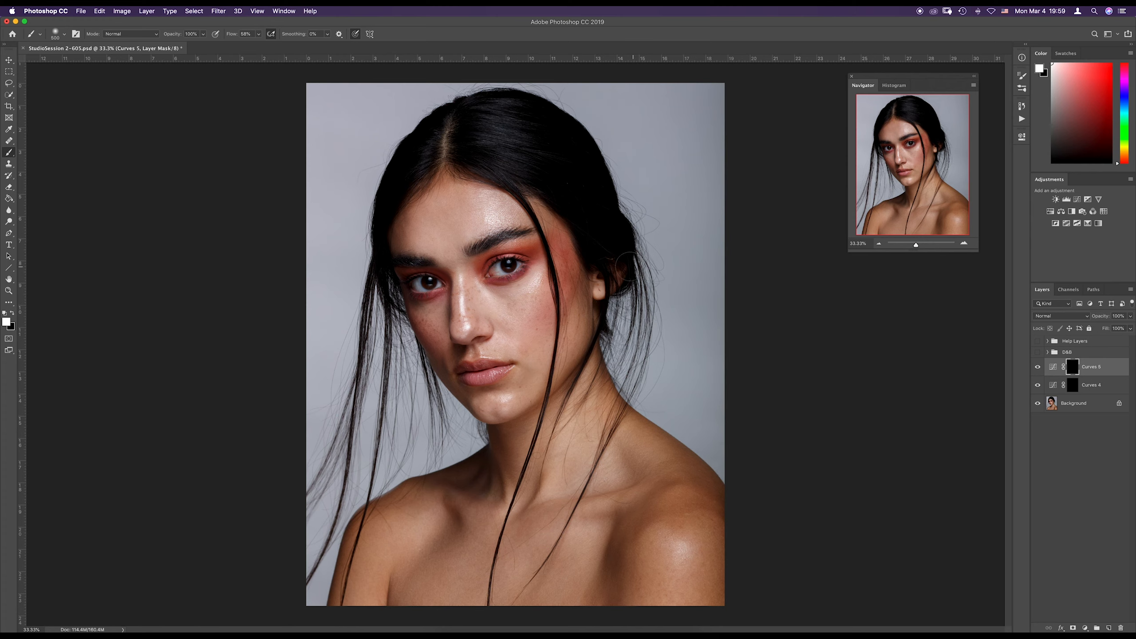
key(super+z)
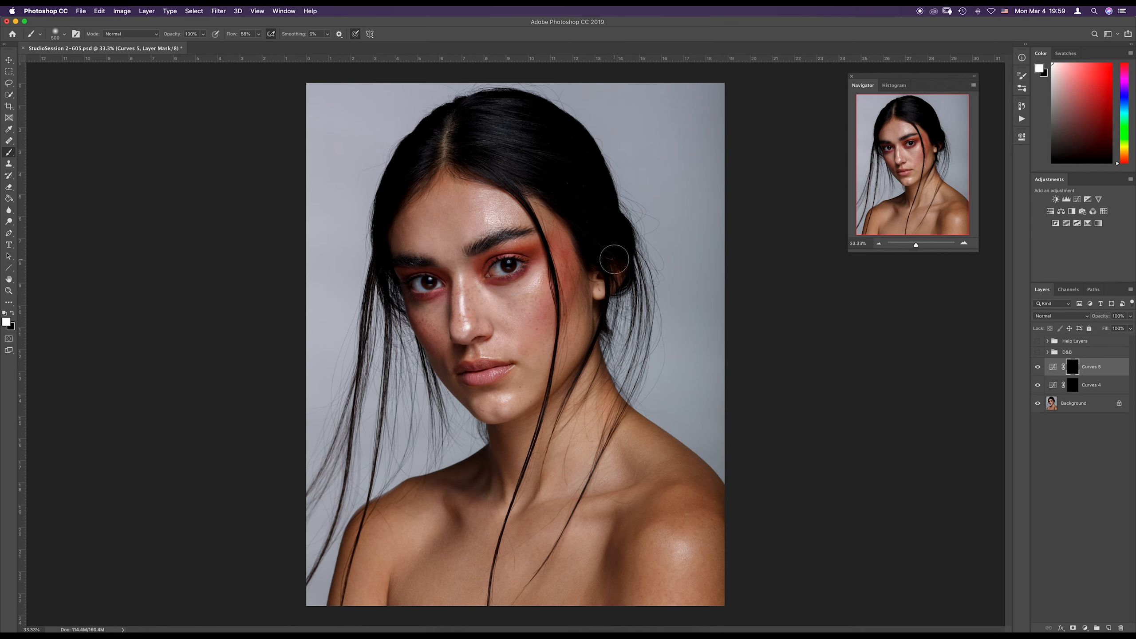
click(1072, 385)
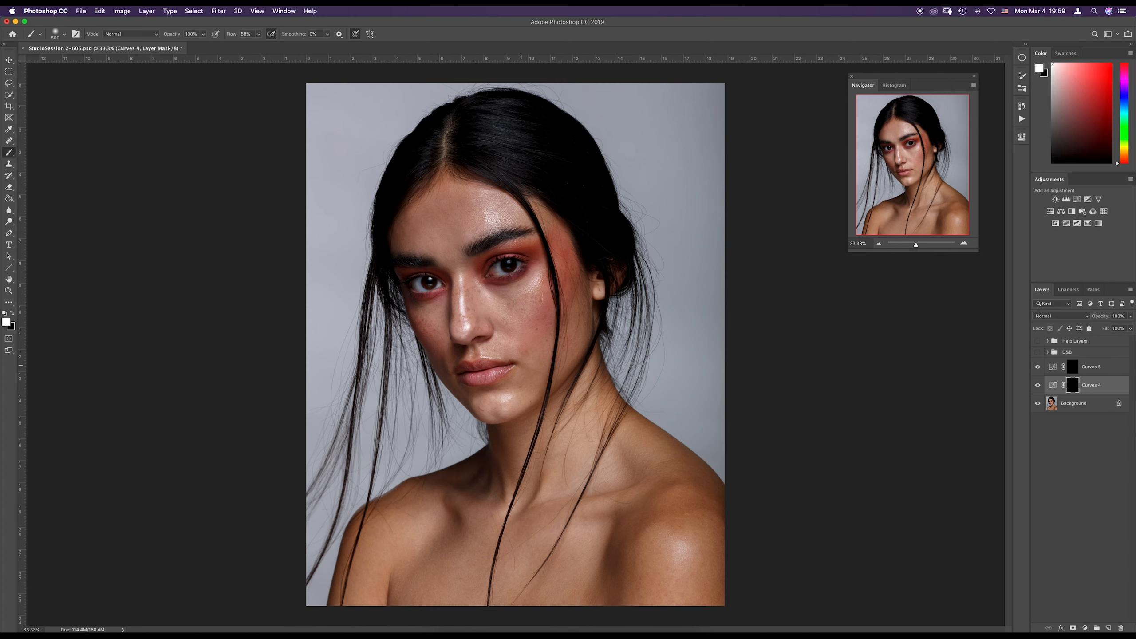
mouse_move(438, 199)
mouse_down()
mouse_move(416, 253)
mouse_move(430, 253)
mouse_up()
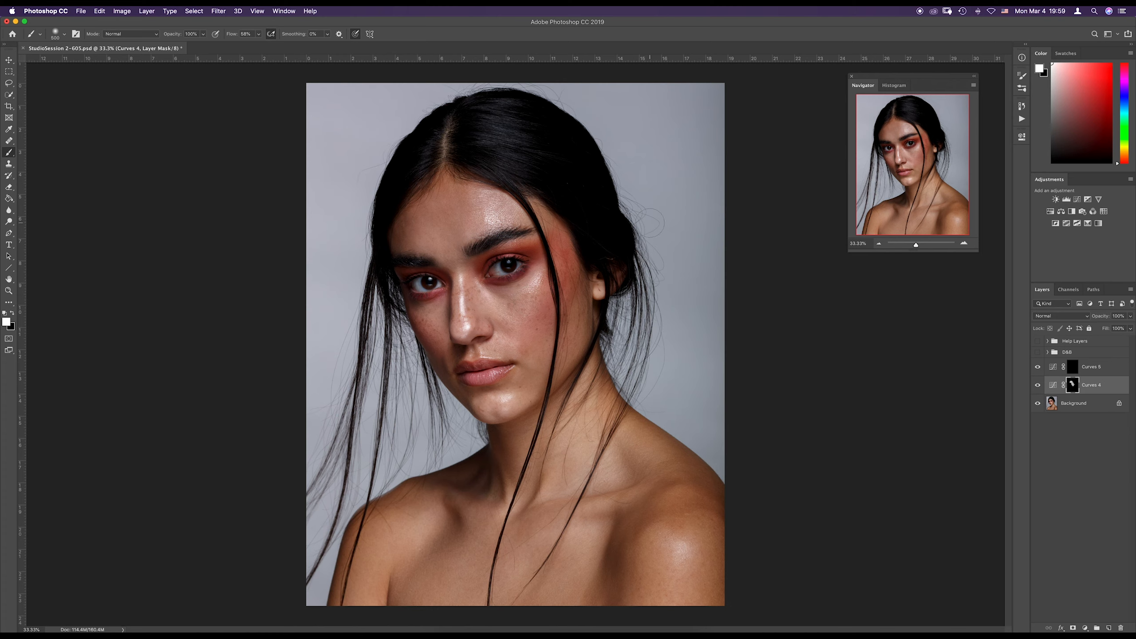
key(ctrl+z)
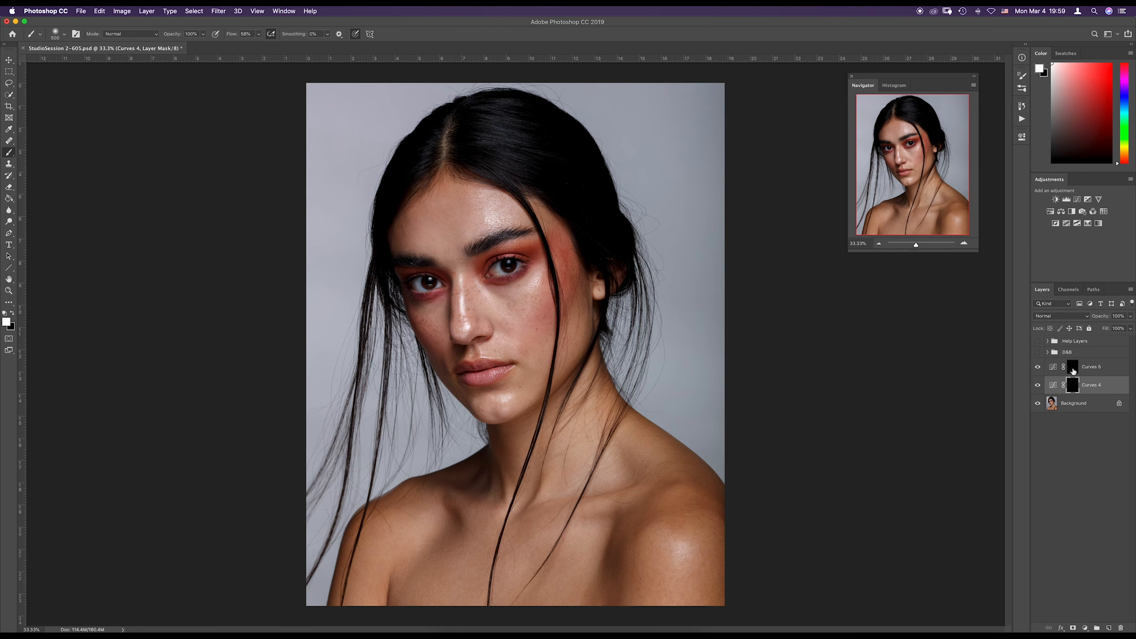
click(1072, 370)
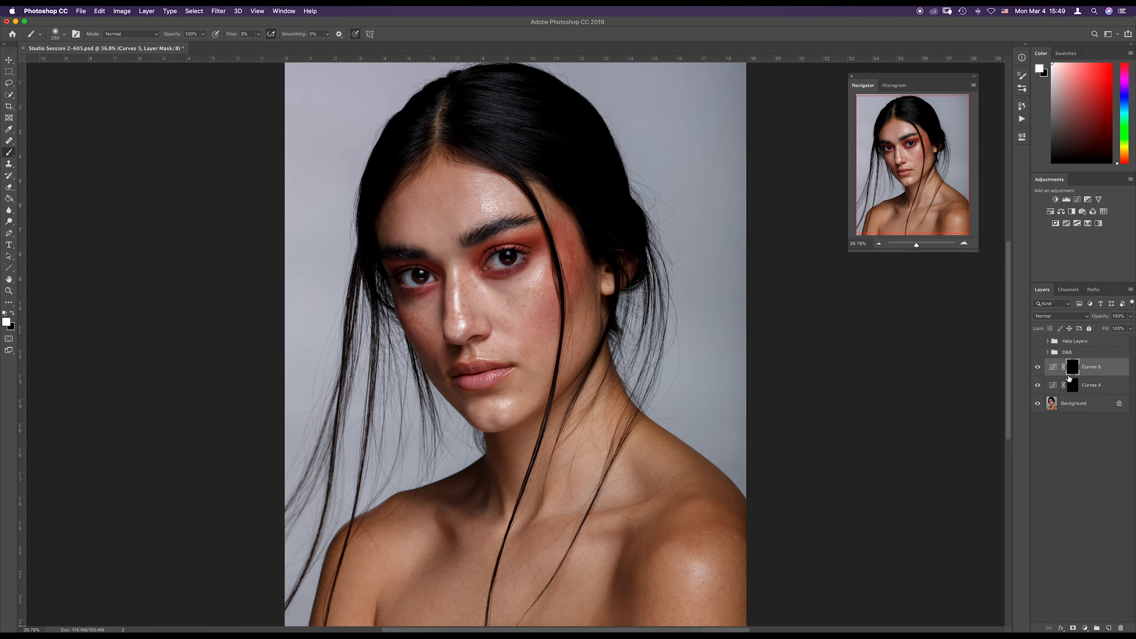
- Rename the darkening Curves layer as Burn and the brightening Curves layer as Dodge
double_click(1089, 386)
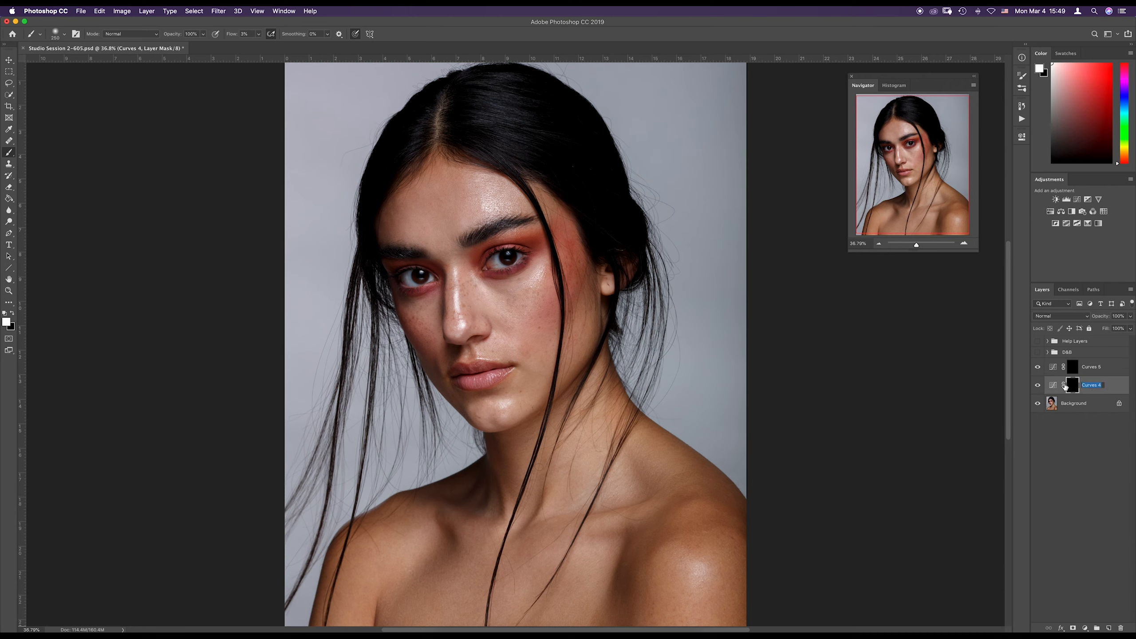
text(Burn)
double_click(1092, 368)
text(D)
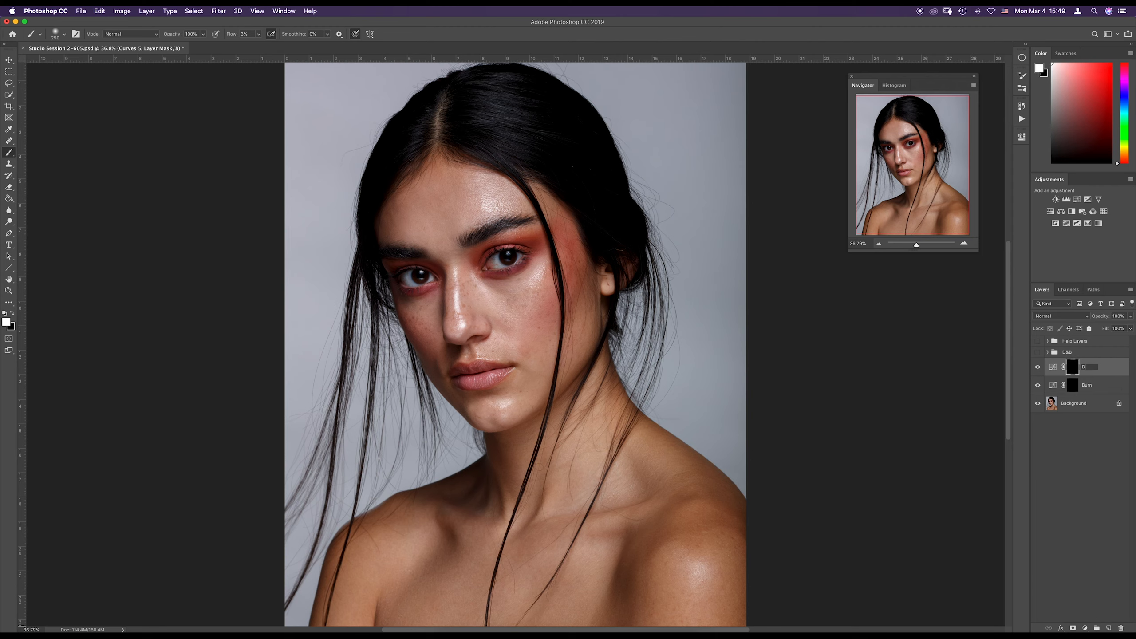
text(odge)
key(Return)
- Add a new layer above Dodge and fill it with 50% Gray in Normal mode at 100% opacity
click(1109, 628)
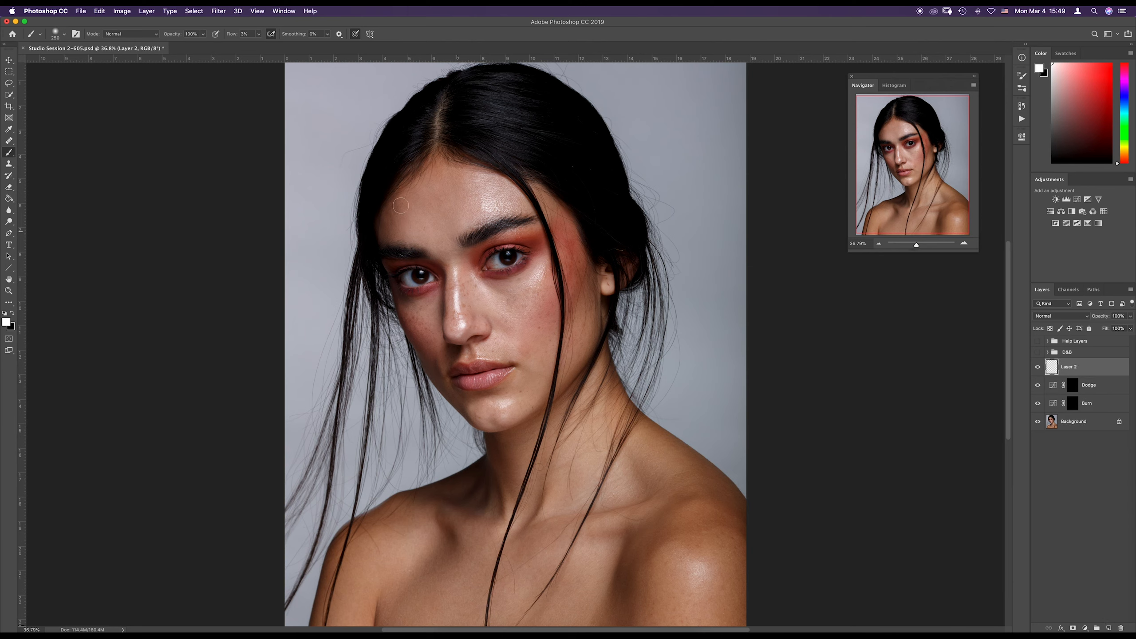
click(100, 11)
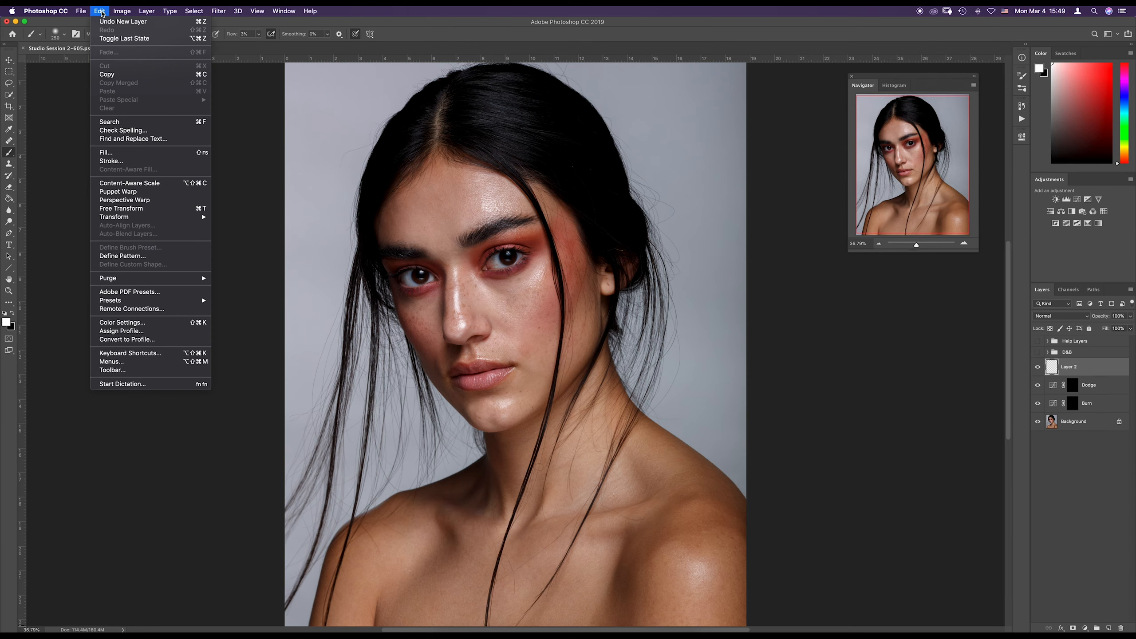
click(145, 152)
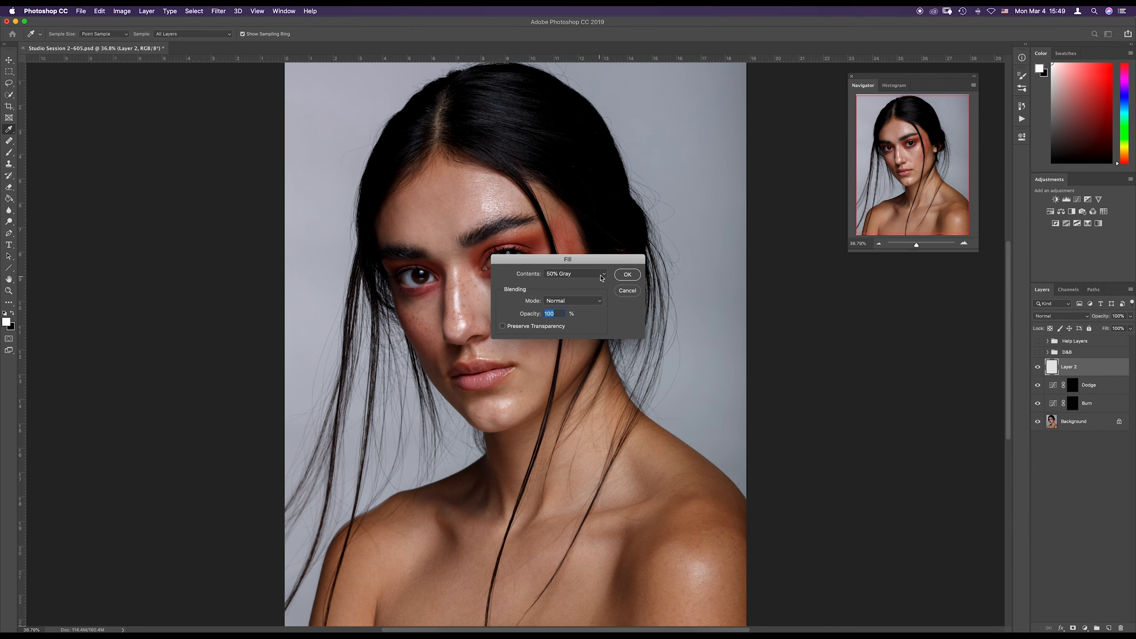
click(602, 277)
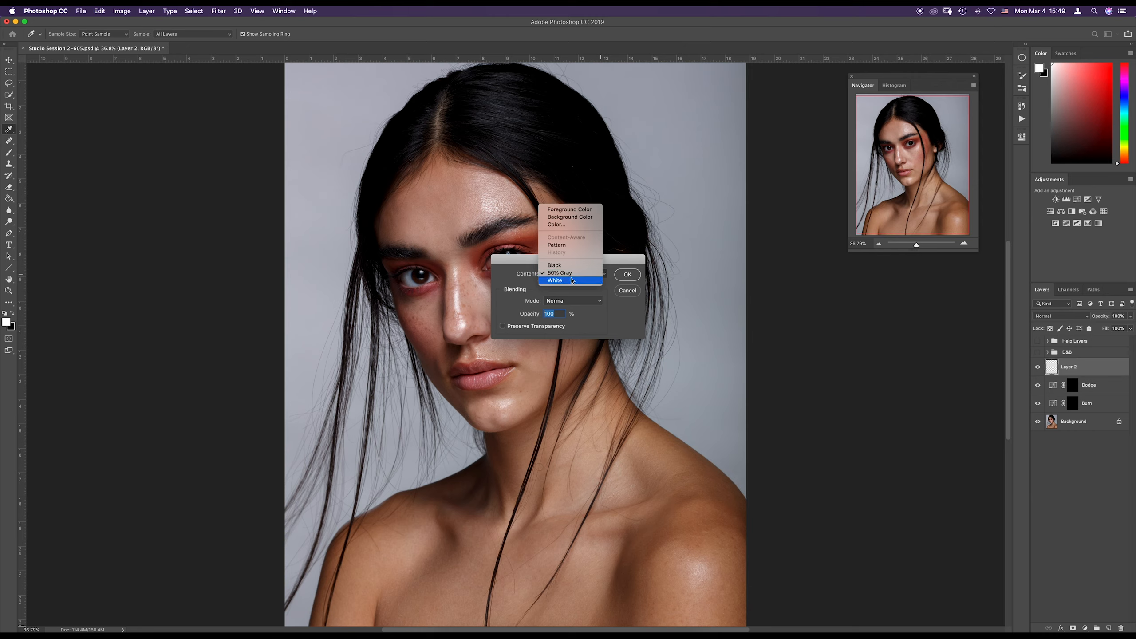
click(572, 273)
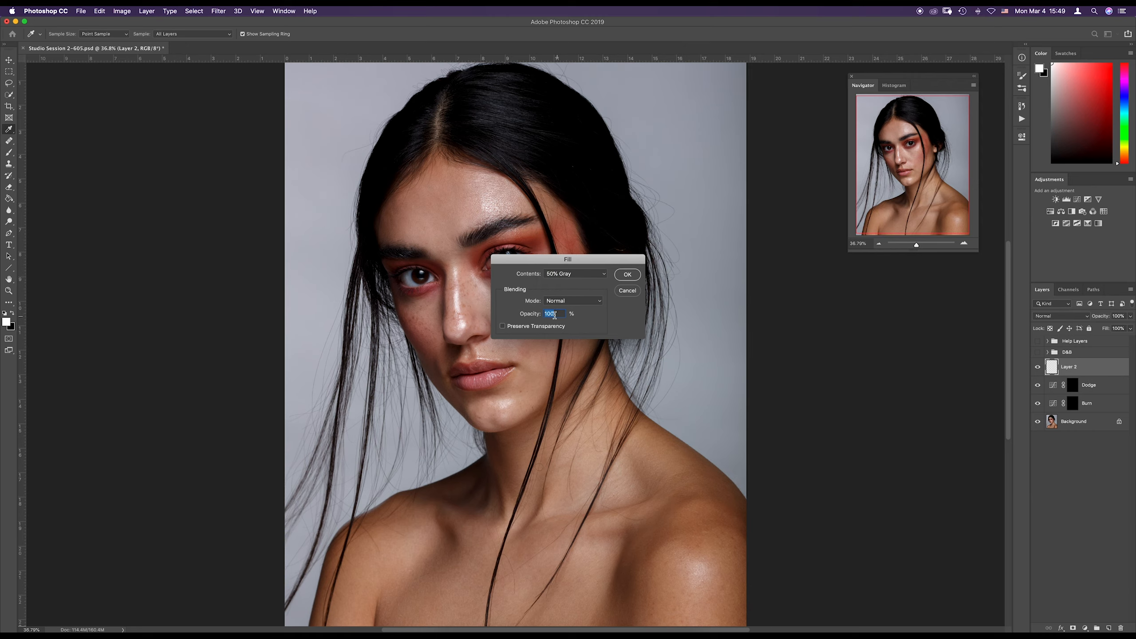
click(628, 275)
key(b)
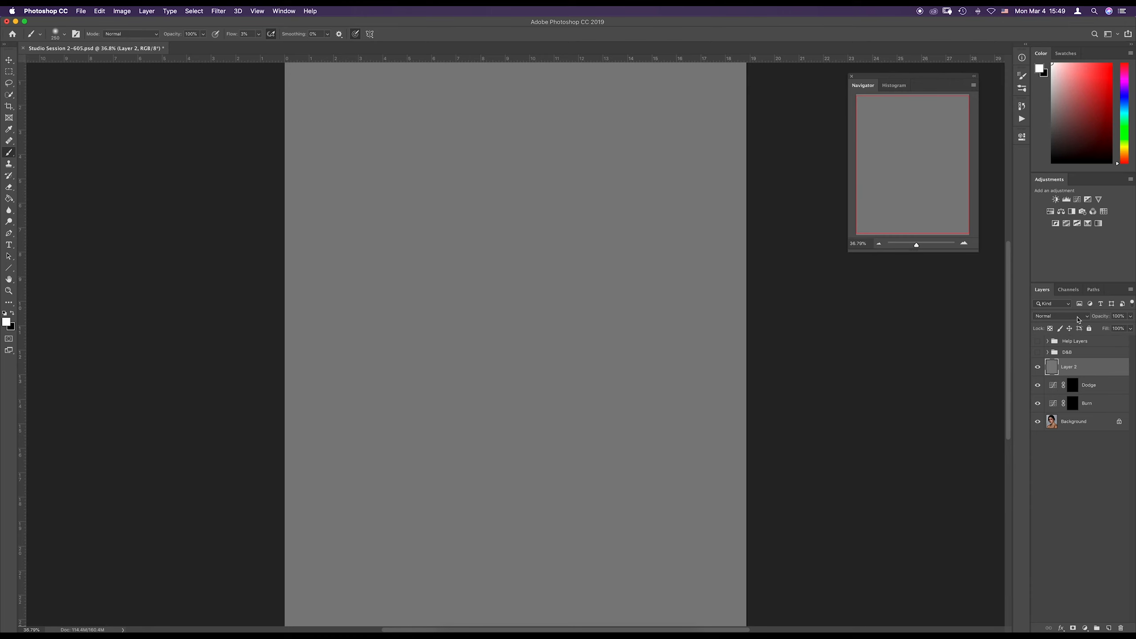
- Set the gray layer's blend mode to Color and add a Curves adjustment layer above it
click(1077, 318)
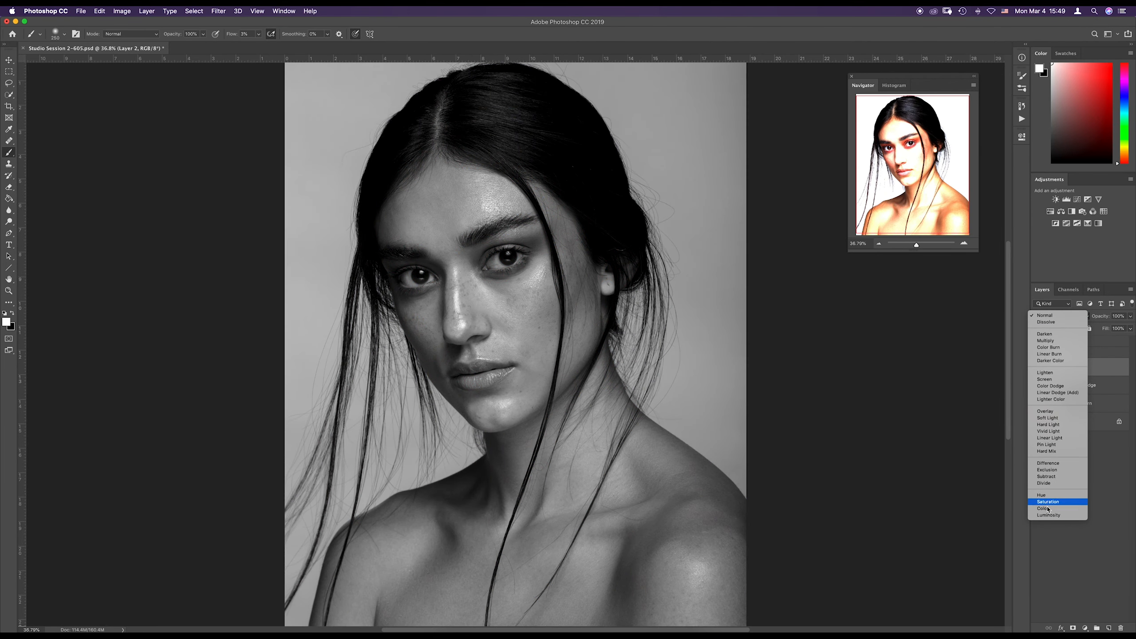
click(1045, 508)
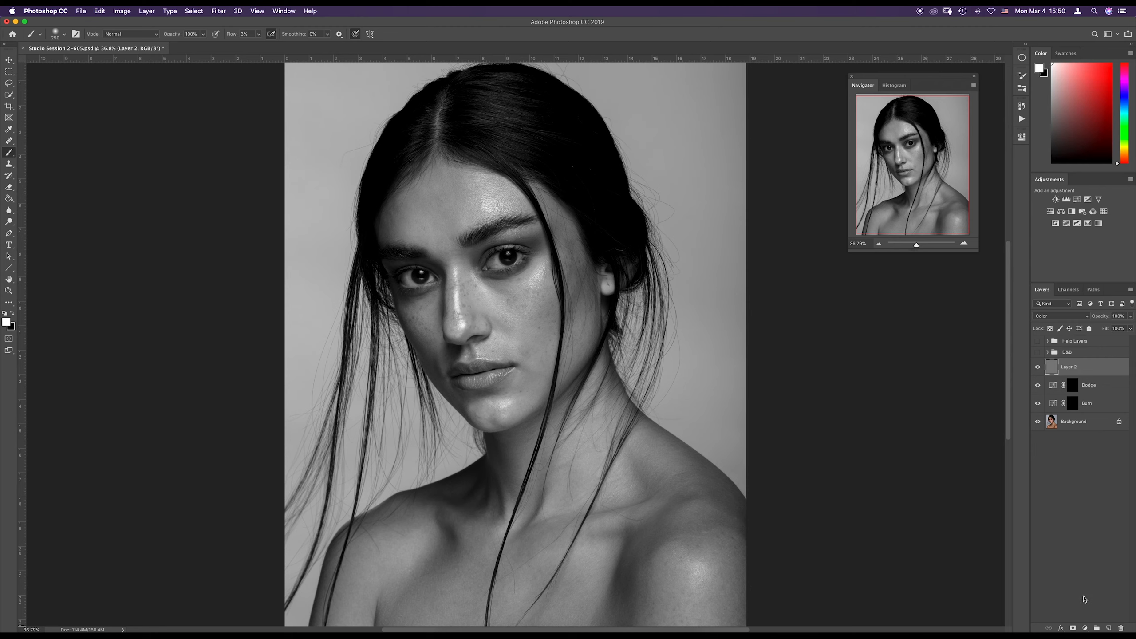
click(1086, 628)
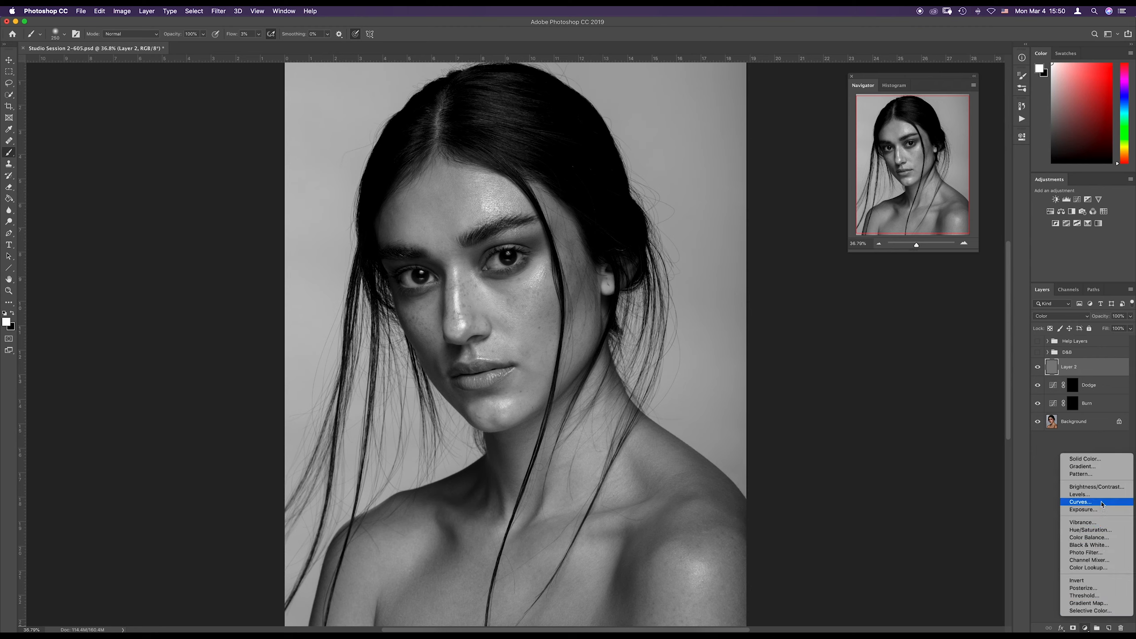
click(1101, 502)
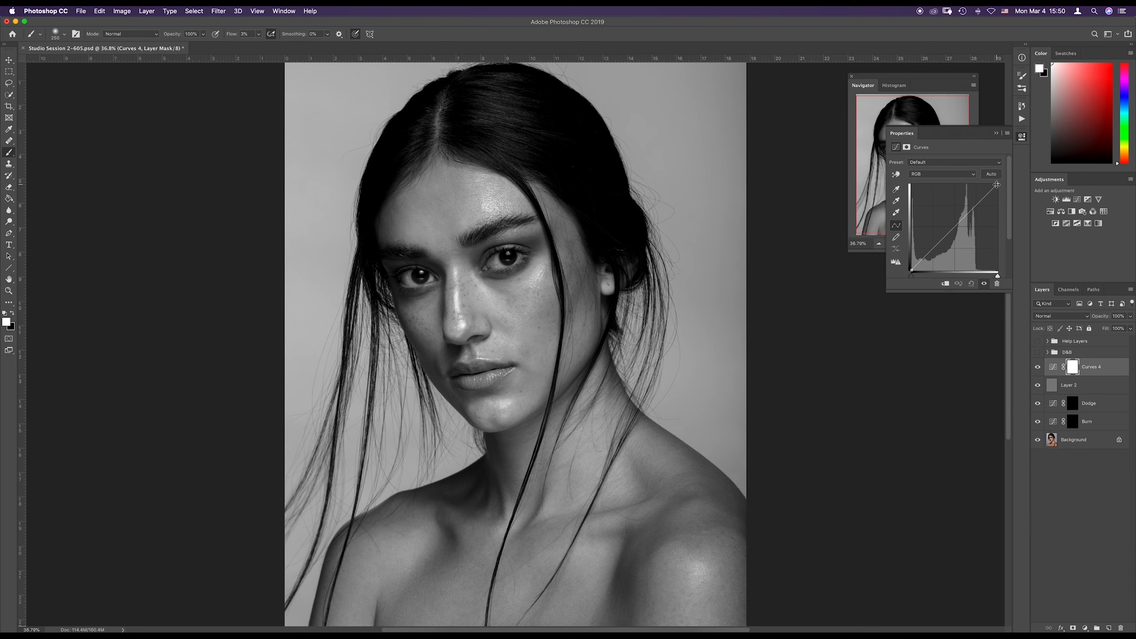
- Lower the midtones of the new Curves adjustment and pull its white point inward to increase contrast
drag(999, 185, 997, 184)
drag(956, 224, 960, 232)
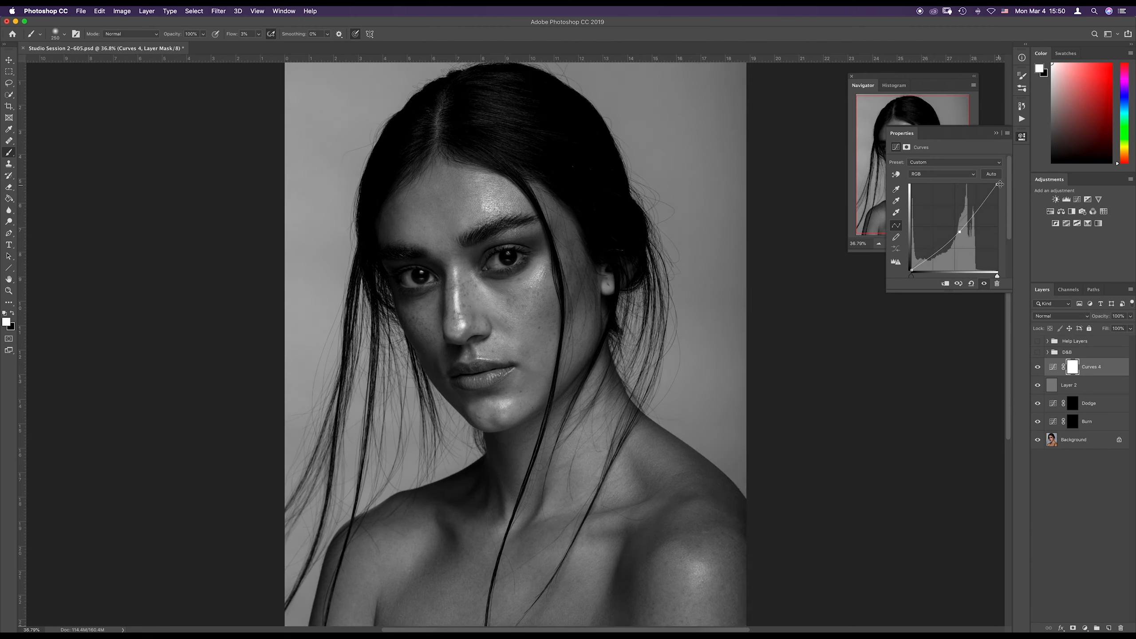
drag(999, 183, 979, 182)
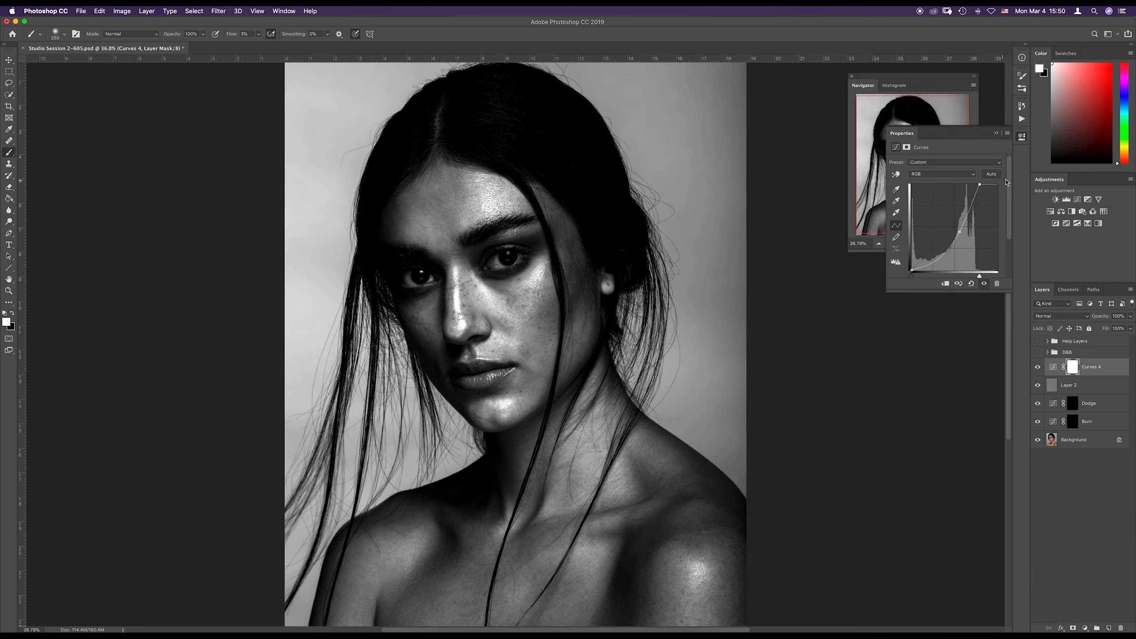
click(997, 132)
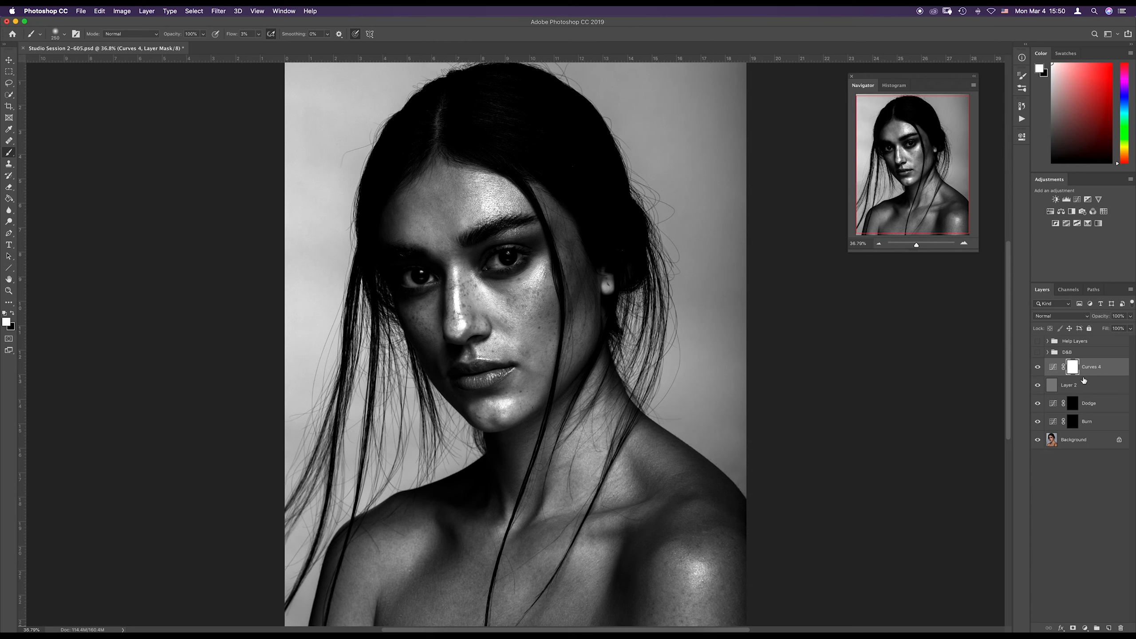
- Group the contrast Curves layer with the gray Color layer and expand the group
click(1085, 388)
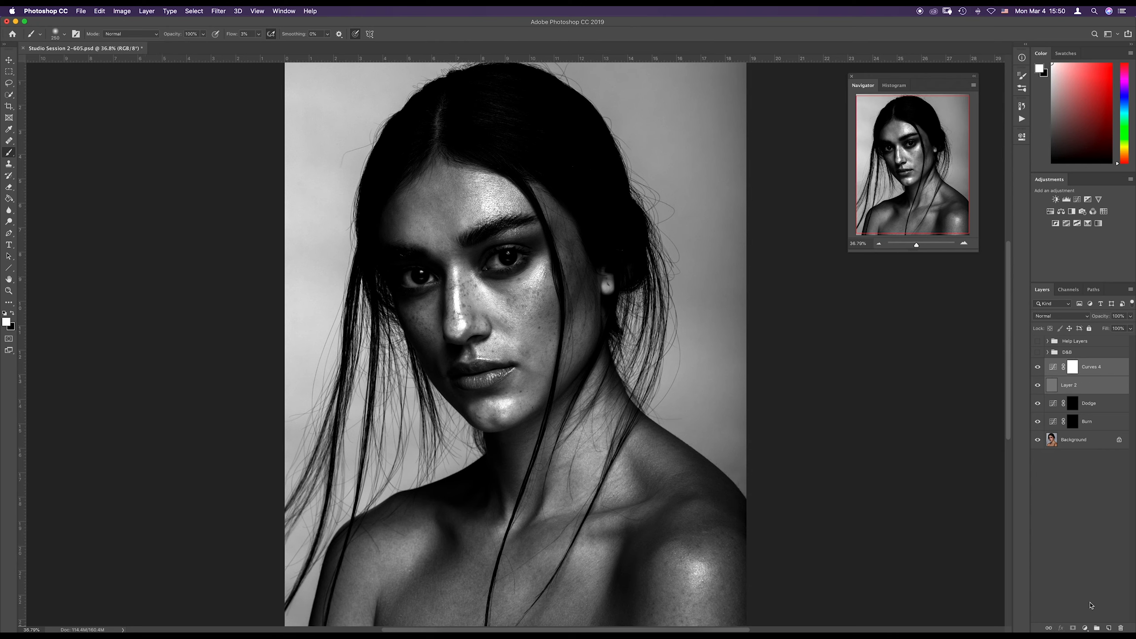
click(1096, 627)
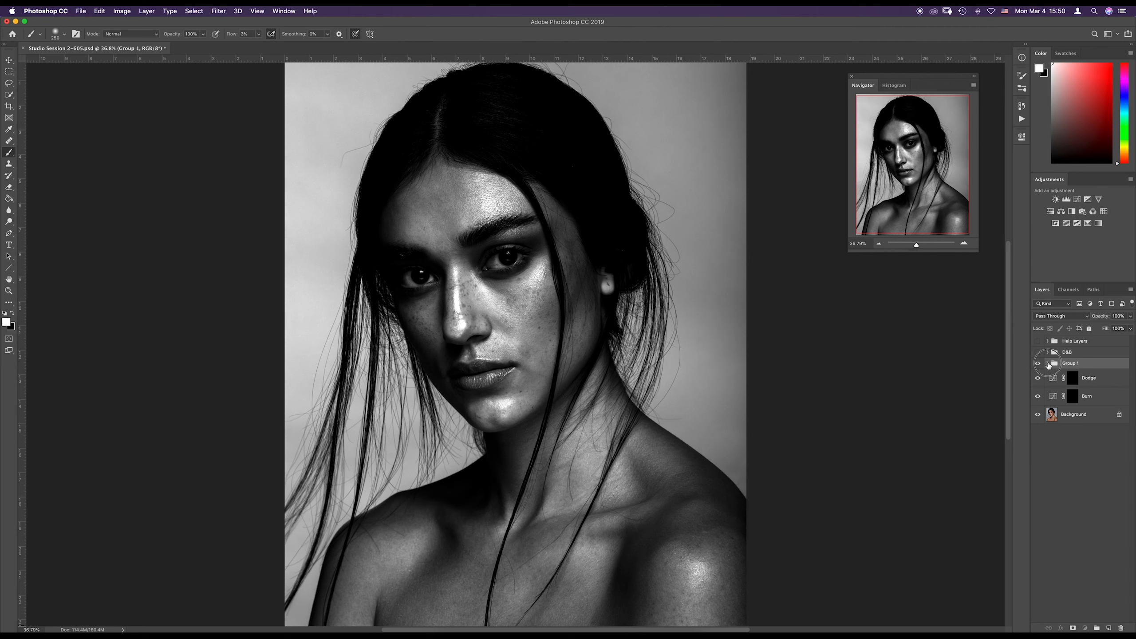
click(1047, 364)
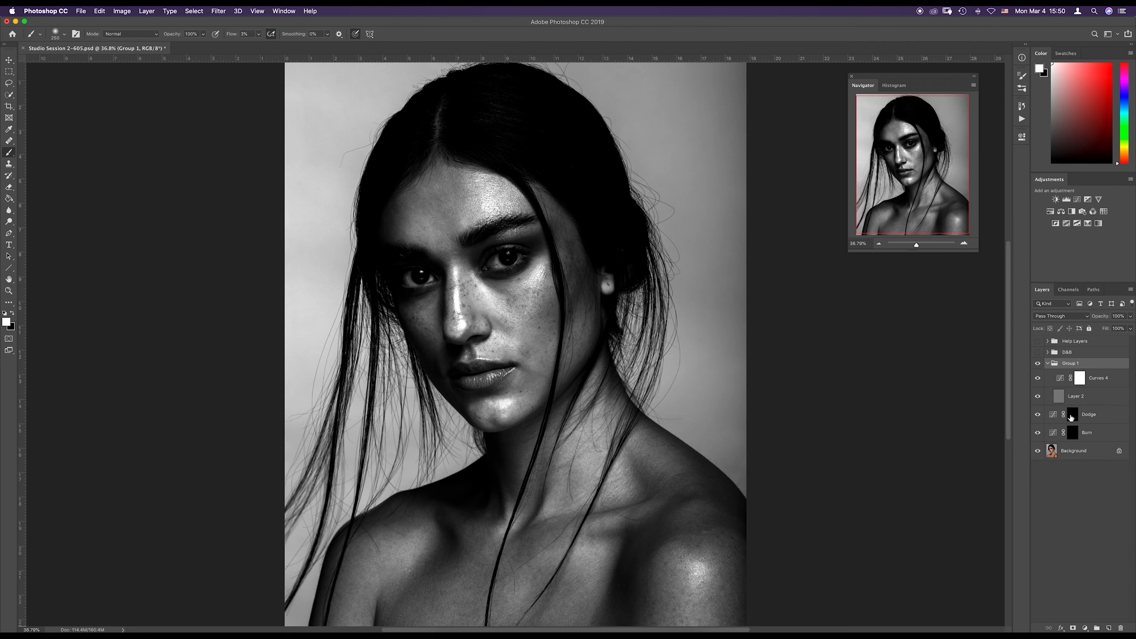
- Select the Dodge layer mask and enable Shape Dynamics for the brush, leaving Build-up and Smoothing on
click(1073, 415)
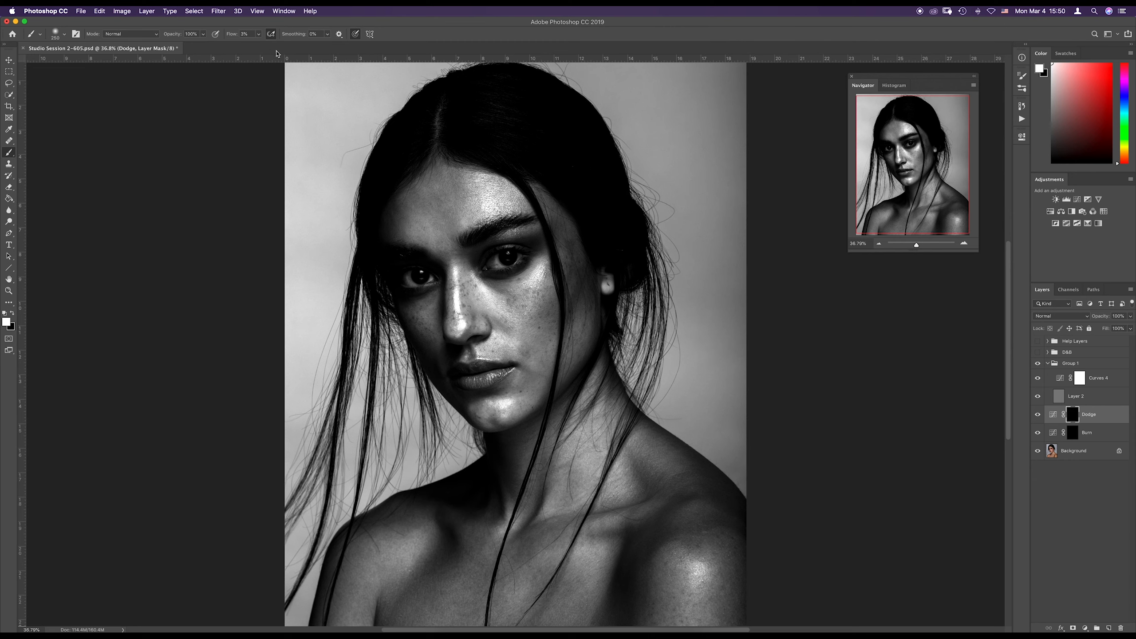
click(1021, 75)
click(844, 111)
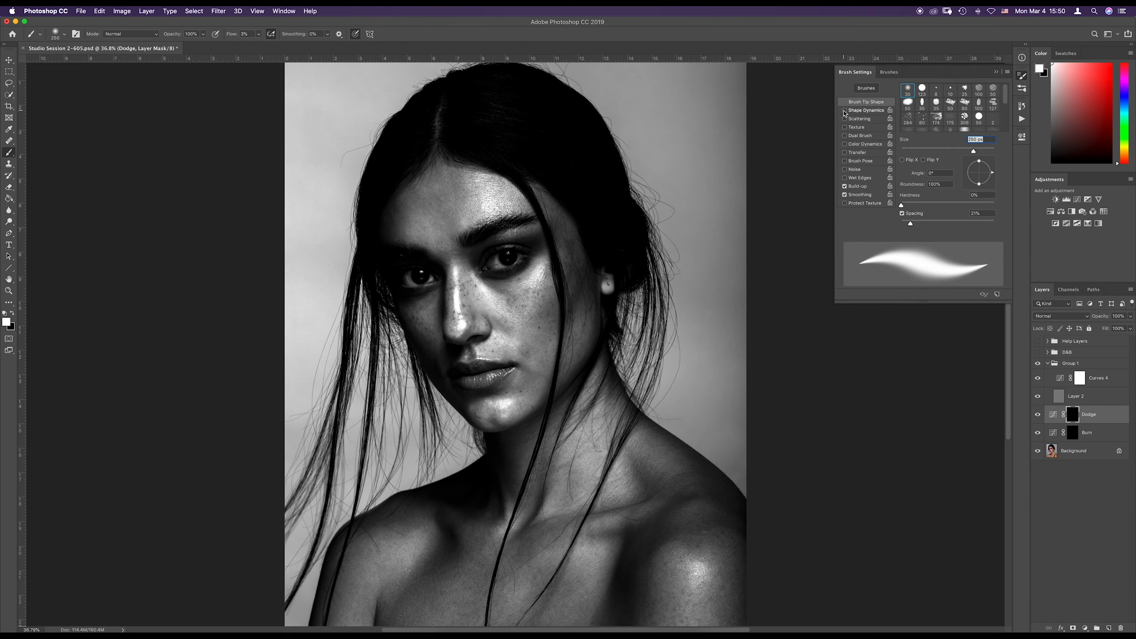
click(859, 187)
click(854, 187)
click(864, 197)
- Enable Transfer for the brush with Pen Pressure controlling both opacity and flow
click(859, 153)
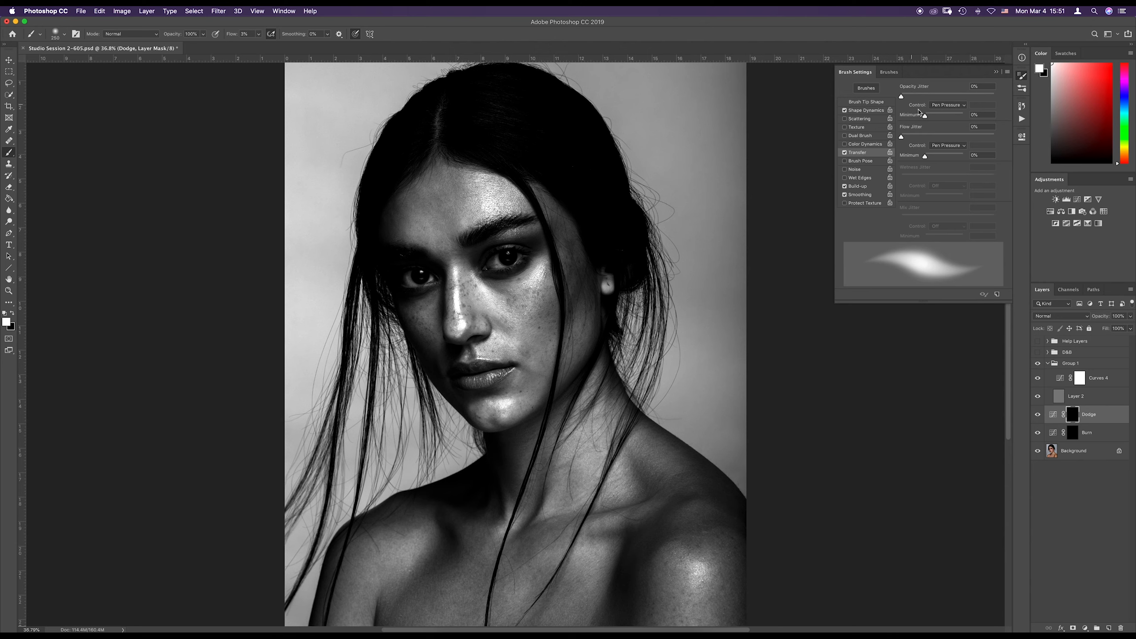
click(947, 106)
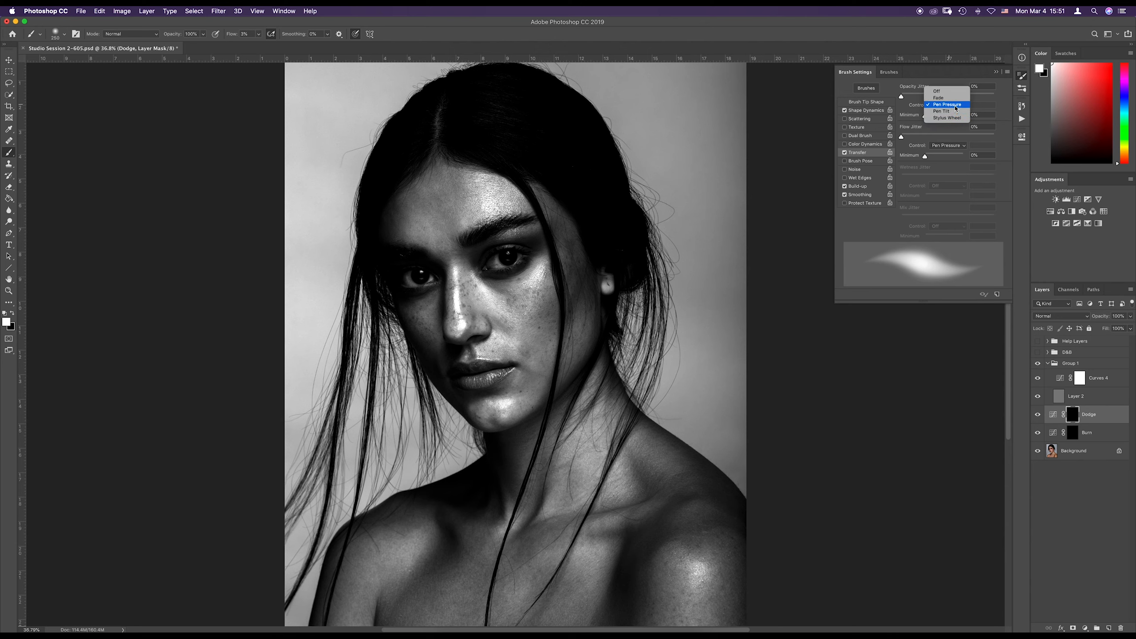
click(956, 107)
click(955, 146)
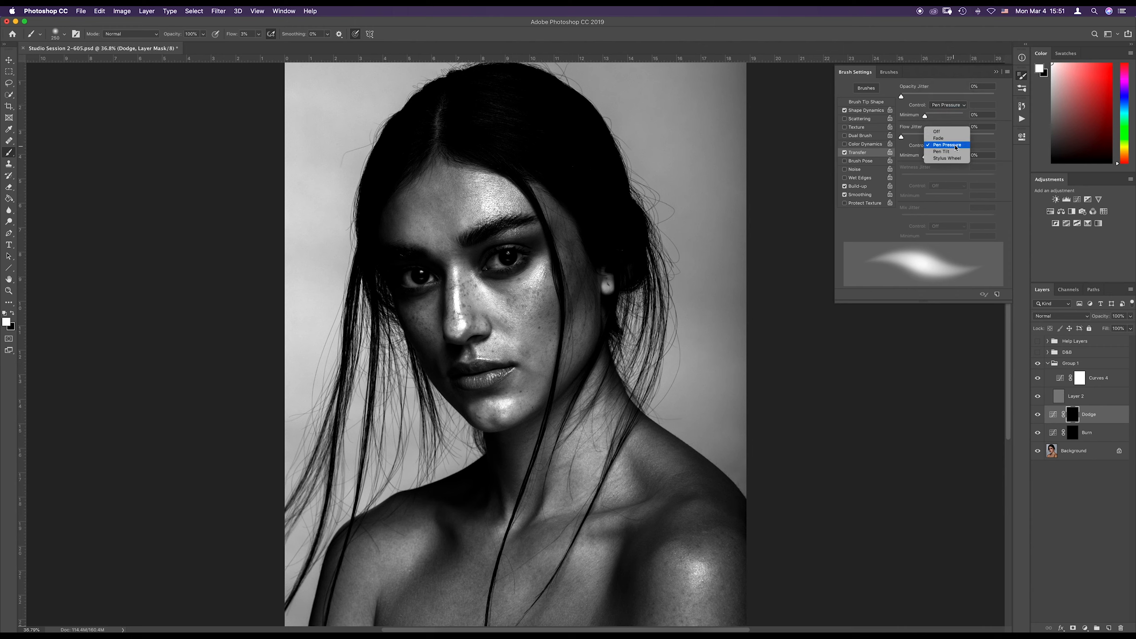
click(955, 146)
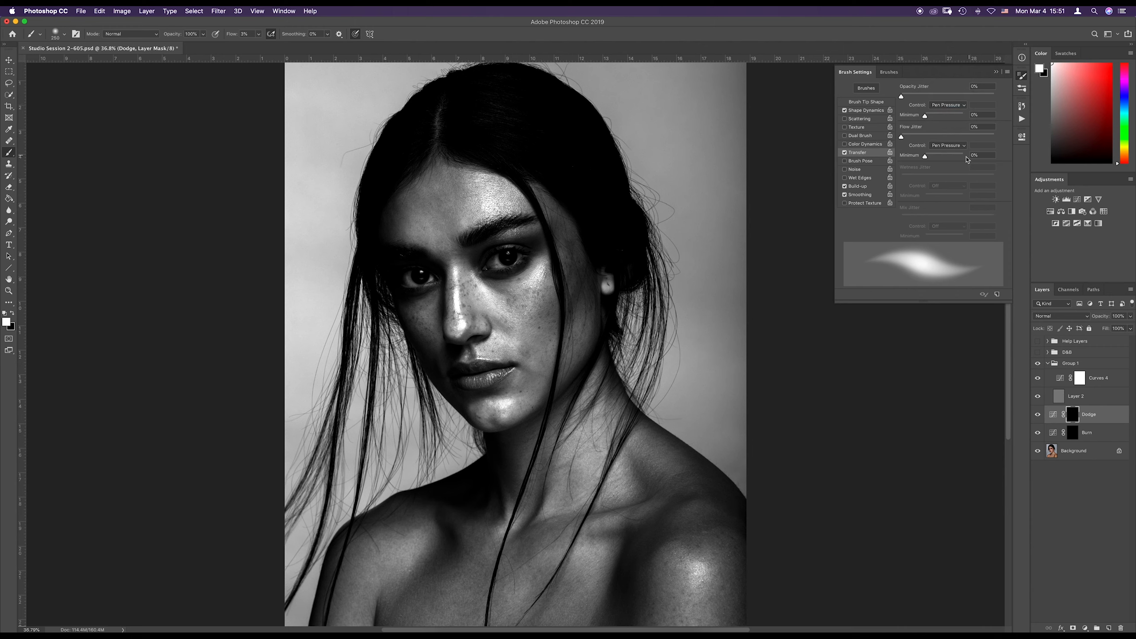
click(996, 72)
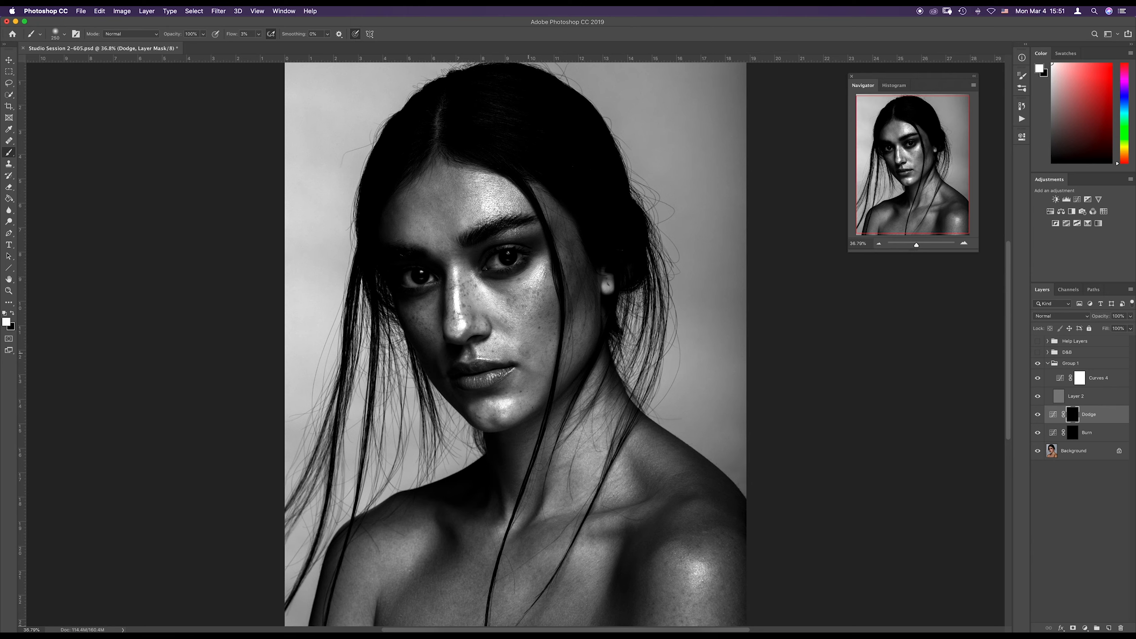
- Paint white over dark skin patches on the Dodge mask with varying brush sizes, and raise the brush flow slightly
key(bracketleft)
key(bracketleft)
key(bracketleft)
key(bracketleft)
key(bracketleft)
key(bracketleft)
key(bracketright)
key(bracketright)
key(bracketright)
key(bracketright)
key(bracketright)
key(bracketright)
key(bracketleft)
key(bracketleft)
key(bracketleft)
key(bracketleft)
key(bracketleft)
key(bracketright)
key(bracketright)
key(bracketright)
key(bracketright)
key(bracketright)
key(bracketleft)
key(bracketleft)
key(bracketleft)
key(bracketleft)
drag(230, 41, 232, 40)
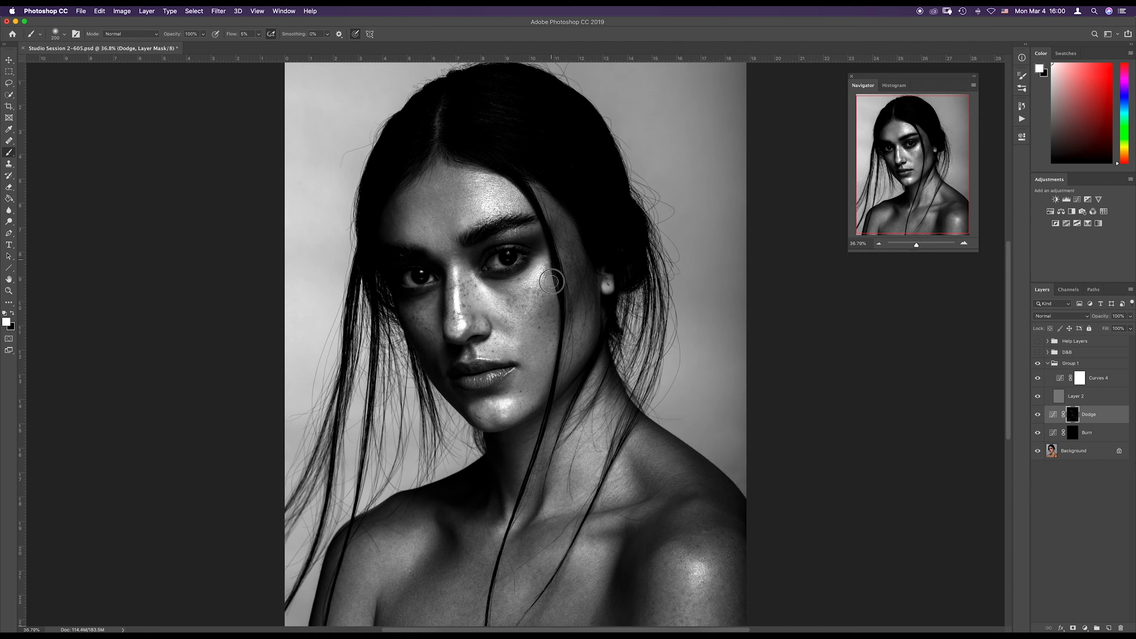
- Soften the help Curves contrast by moving its white point outward and its middle point up toward the highlights
double_click(1059, 378)
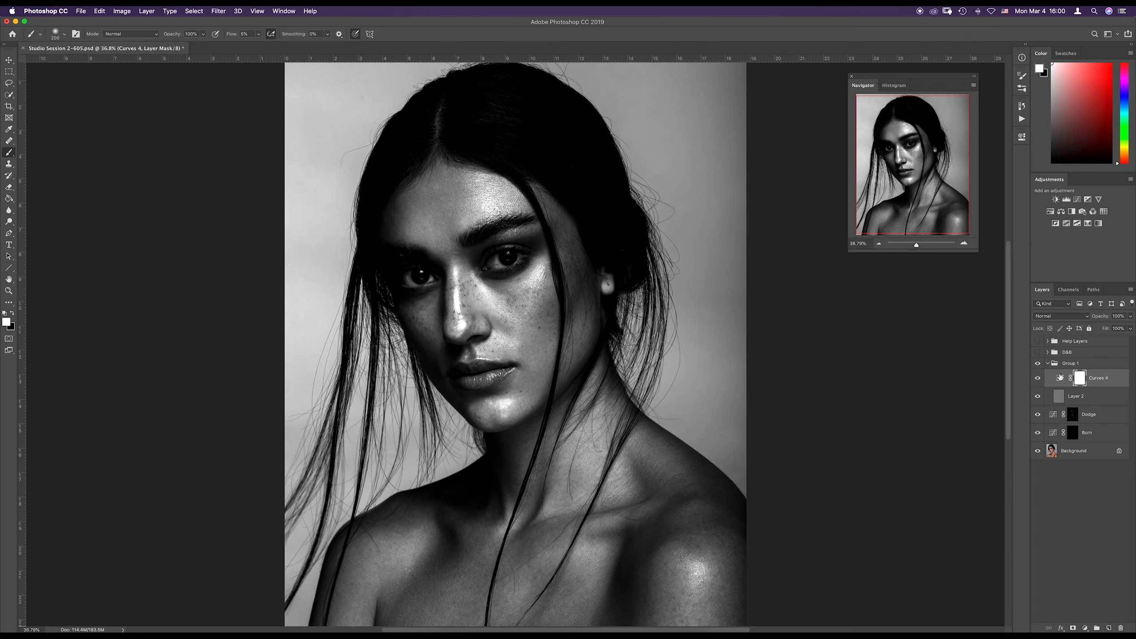
drag(983, 184, 989, 196)
drag(959, 232, 979, 215)
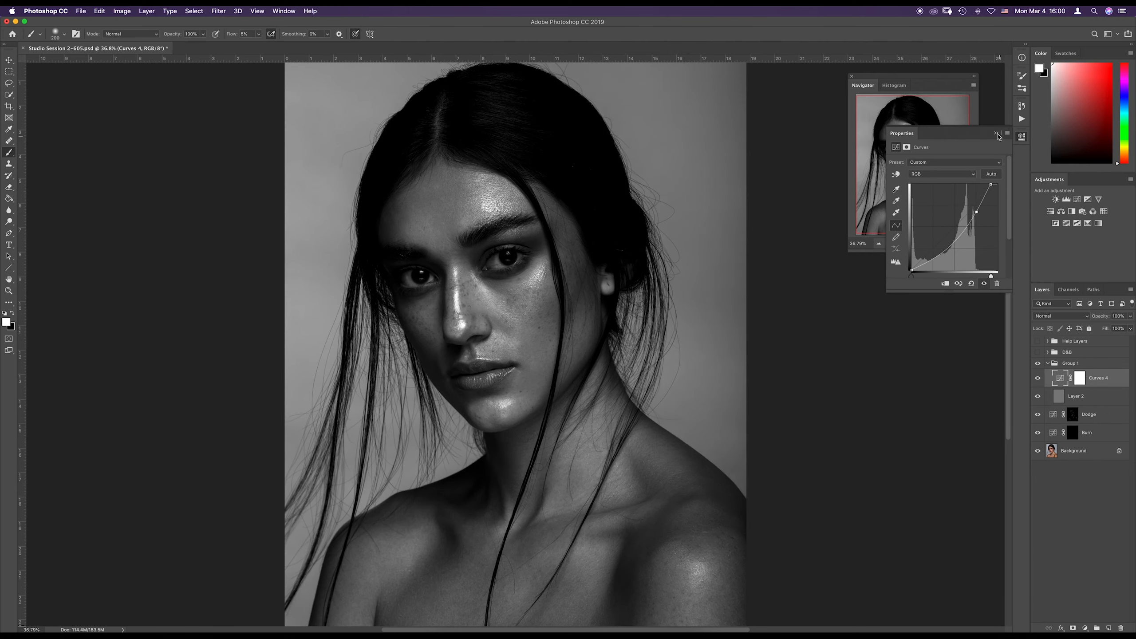
click(997, 133)
- Lighten small dark patches on the face on the Dodge mask with a smaller white brush
drag(521, 344, 709, 264)
mouse_move(448, 112)
mouse_down()
mouse_move(566, 313)
mouse_move(297, 232)
mouse_move(392, 149)
mouse_up()
click(1073, 414)
key(bracketleft)
key(bracketleft)
key(bracketleft)
key(bracketleft)
mouse_move(388, 200)
mouse_down()
mouse_move(478, 211)
mouse_move(466, 177)
mouse_move(432, 183)
mouse_move(436, 245)
mouse_up()
drag(572, 347, 713, 377)
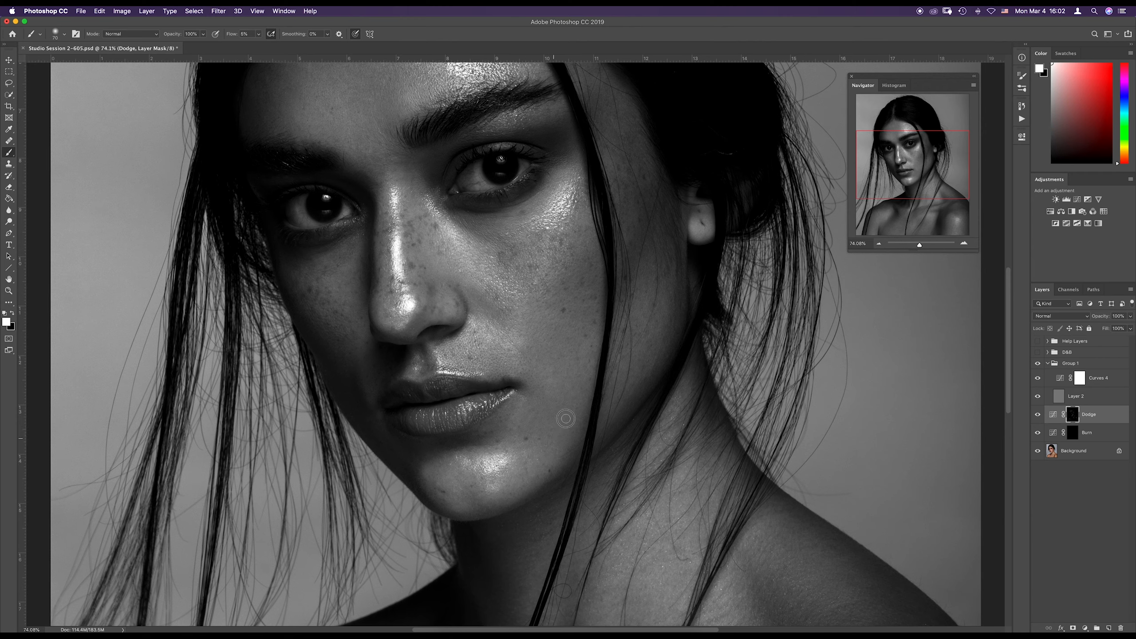
drag(692, 234, 619, 396)
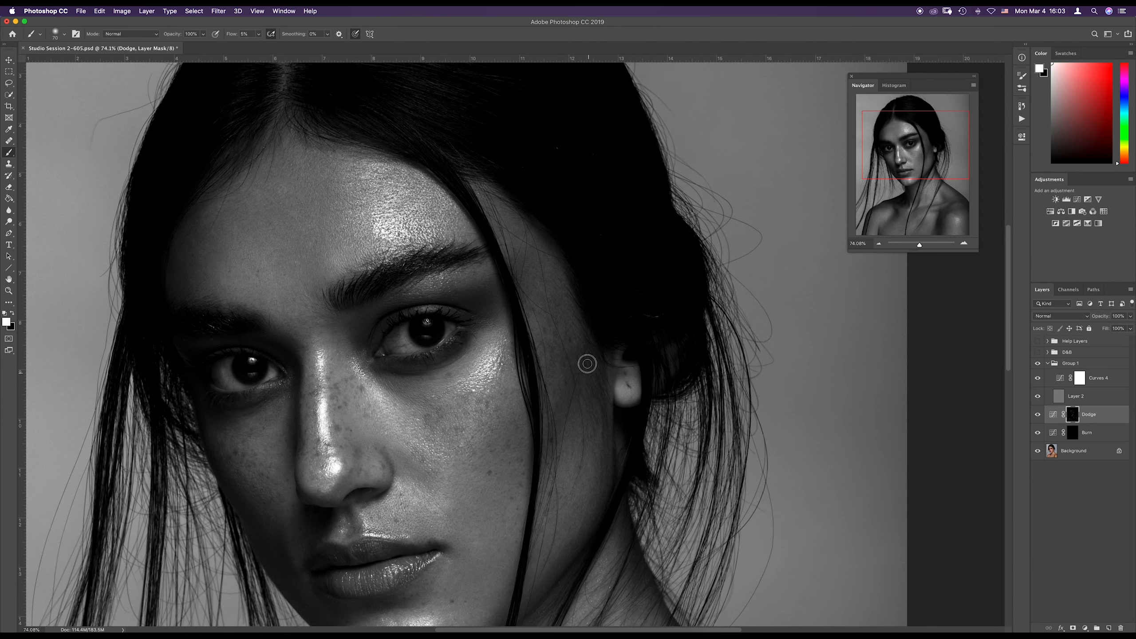
- Lighten uneven skin on the neck, chest and shoulders on the Dodge mask, enlarging the brush to 150 px
scroll(533, 418, down, 10)
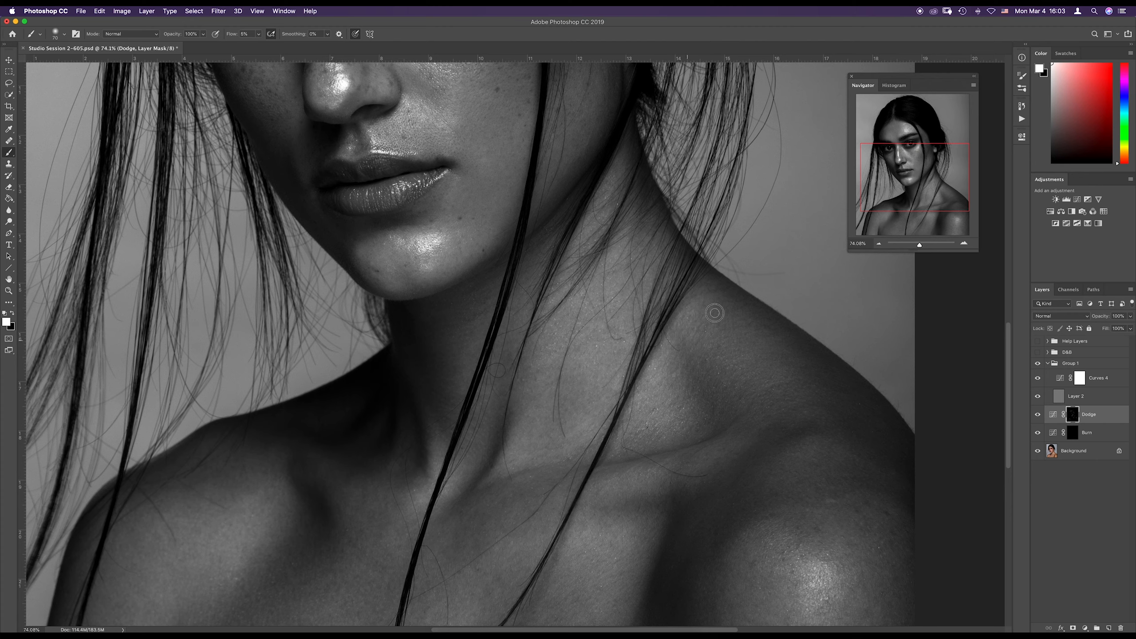
scroll(637, 470, down, 5)
scroll(637, 469, left, 5)
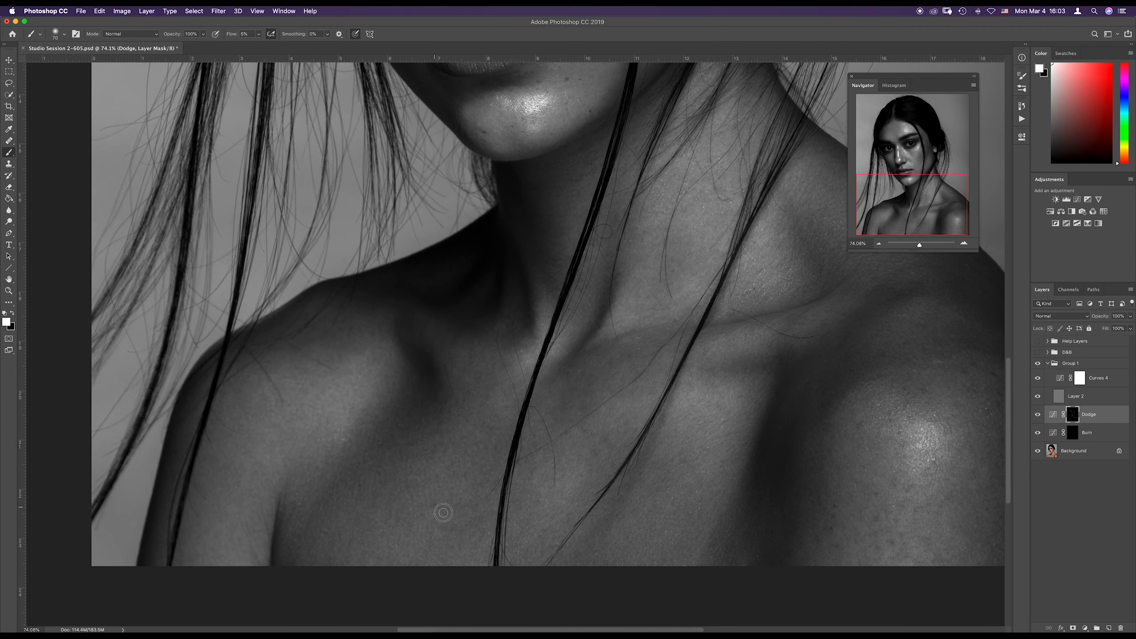
scroll(618, 405, right, 6)
scroll(618, 405, down, 1)
key(bracketright)
key(bracketright)
key(bracketright)
key(bracketright)
key(bracketright)
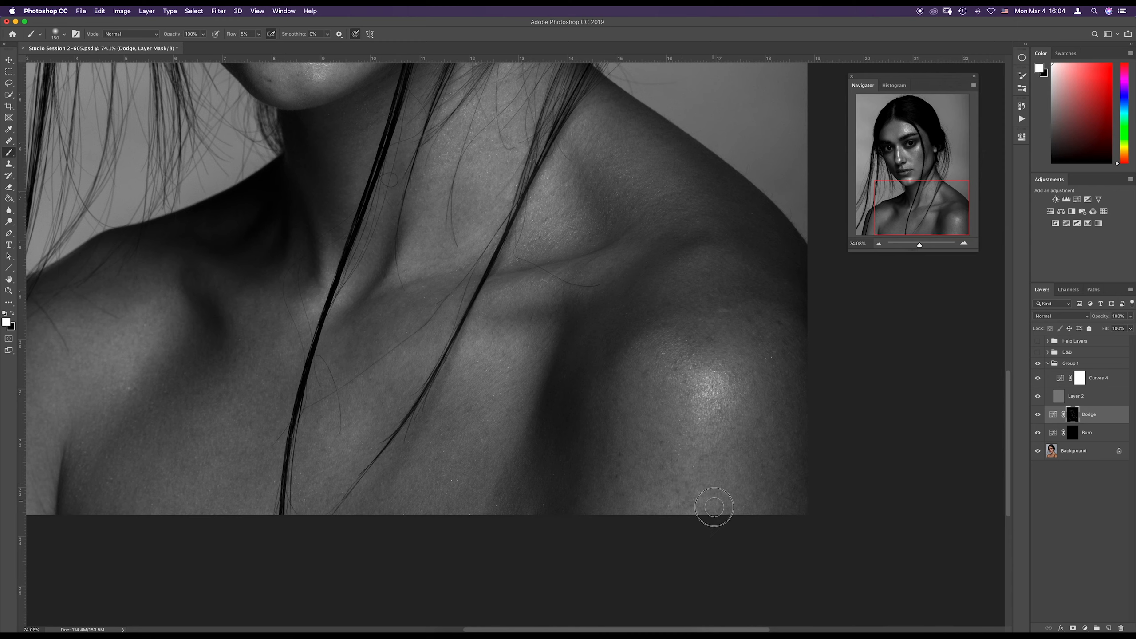
- Dodge the neck and lower face on the Dodge mask, reducing the brush size for the finer facial areas
scroll(587, 459, up, 4)
scroll(588, 459, right, 2)
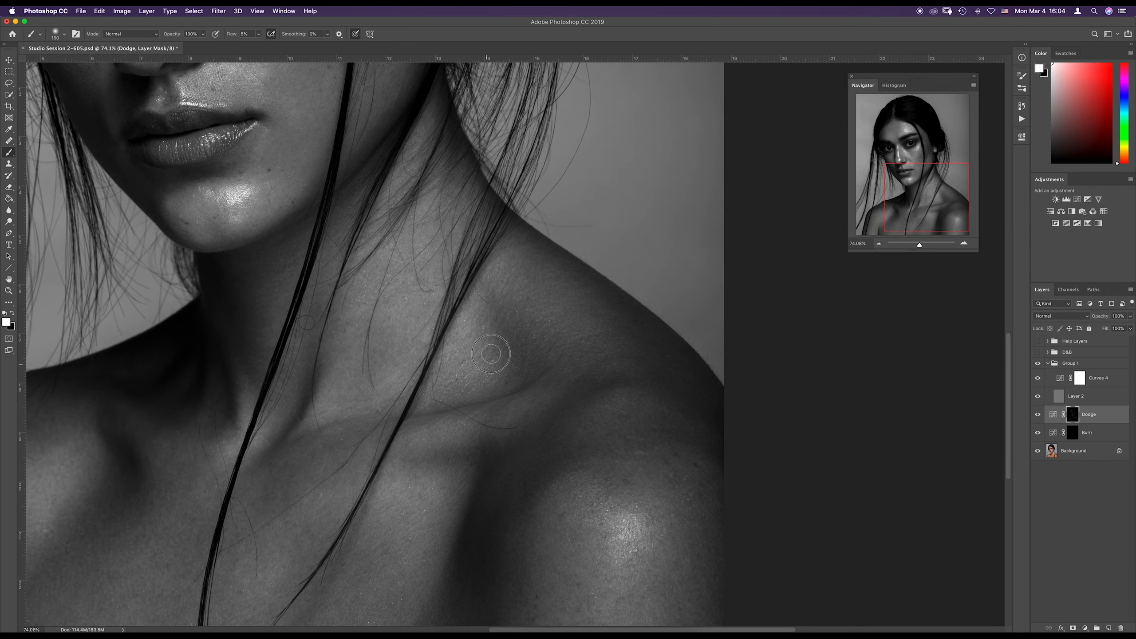
scroll(571, 271, up, 6)
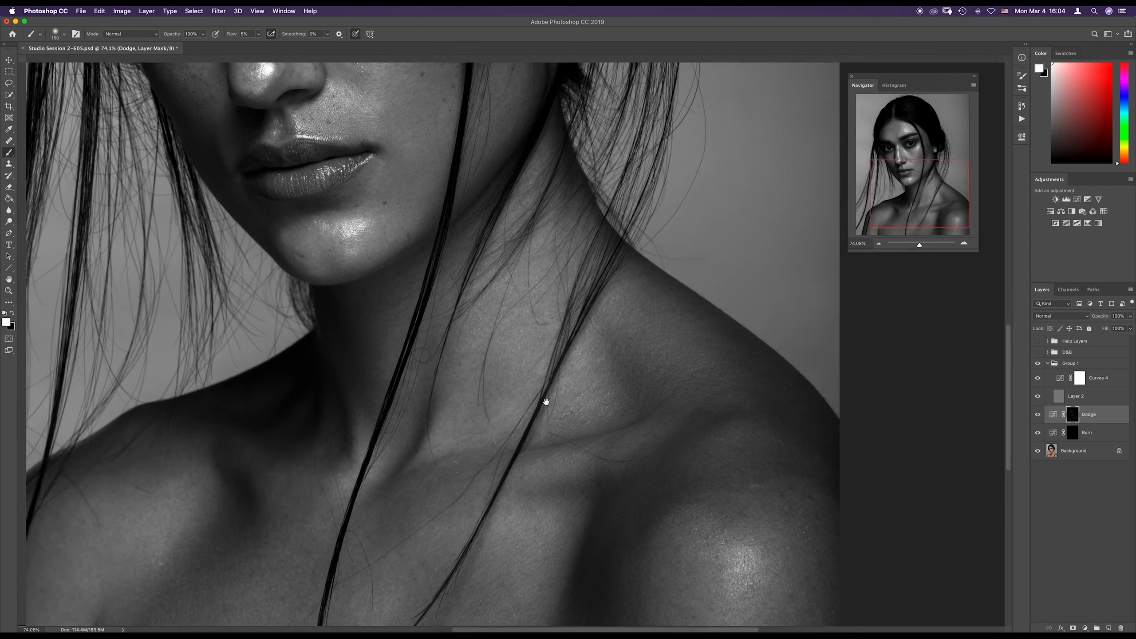
scroll(545, 401, left, 6)
key(bracketleft)
key(bracketleft)
key(bracketleft)
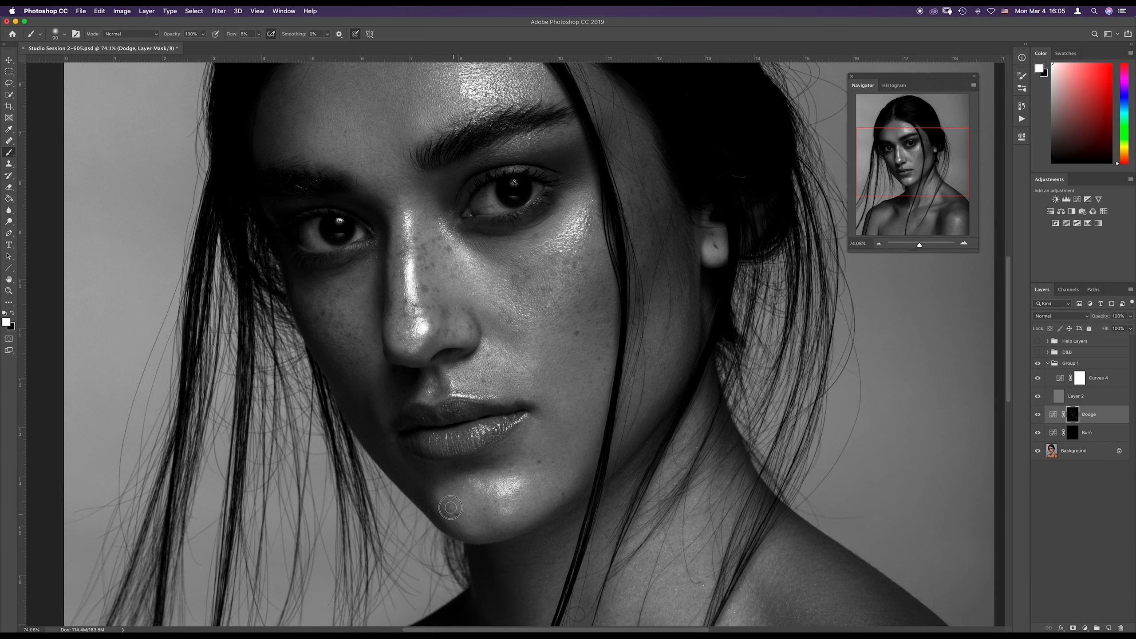
- Raise the help curve's midtones for a brighter preview and dodge the remaining dark facial patches on the Dodge mask
double_click(1060, 378)
mouse_move(992, 185)
mouse_down()
mouse_move(1006, 186)
mouse_move(957, 224)
mouse_move(947, 218)
mouse_move(1009, 194)
mouse_up()
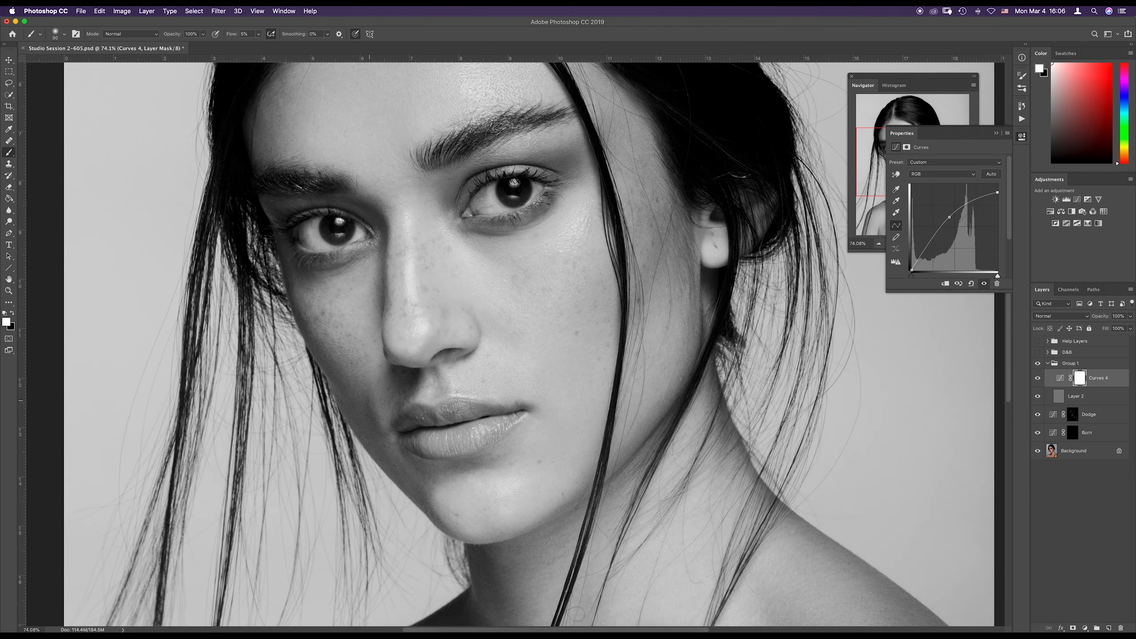
click(1073, 414)
mouse_move(367, 394)
mouse_down()
mouse_move(378, 421)
mouse_move(403, 411)
mouse_up()
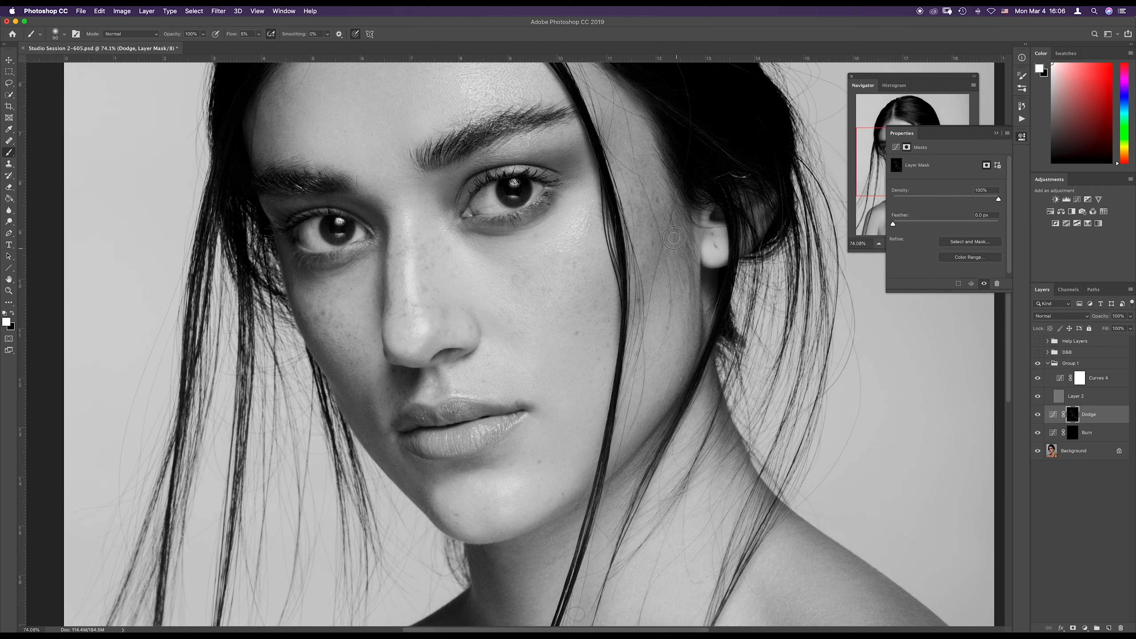
drag(673, 237, 628, 356)
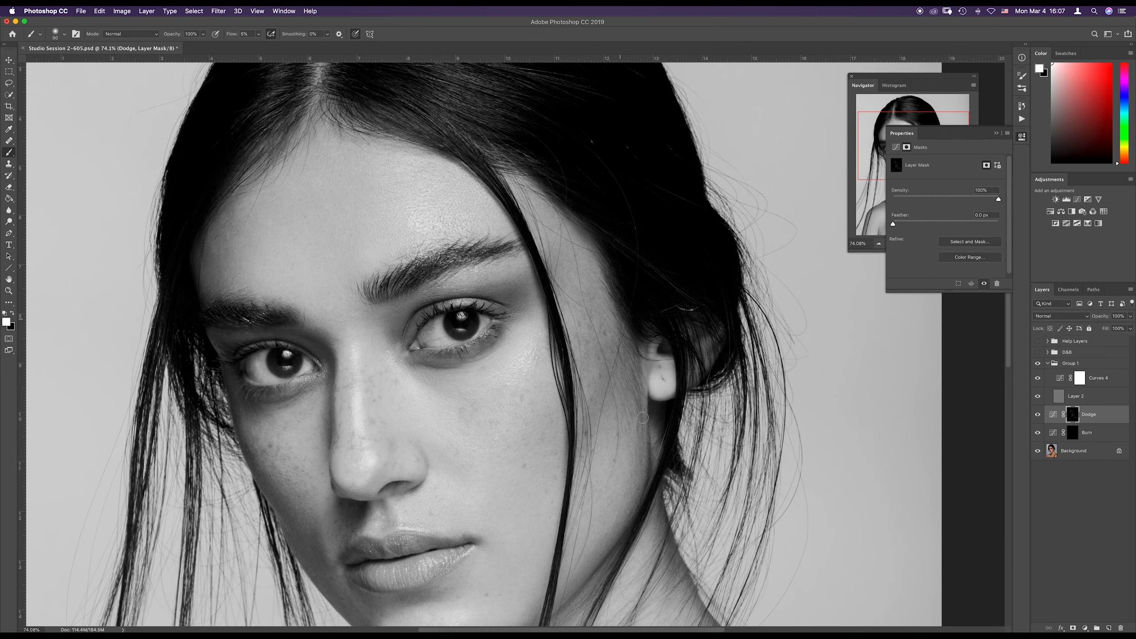
mouse_move(643, 417)
mouse_down()
mouse_move(741, 438)
mouse_move(750, 378)
mouse_up()
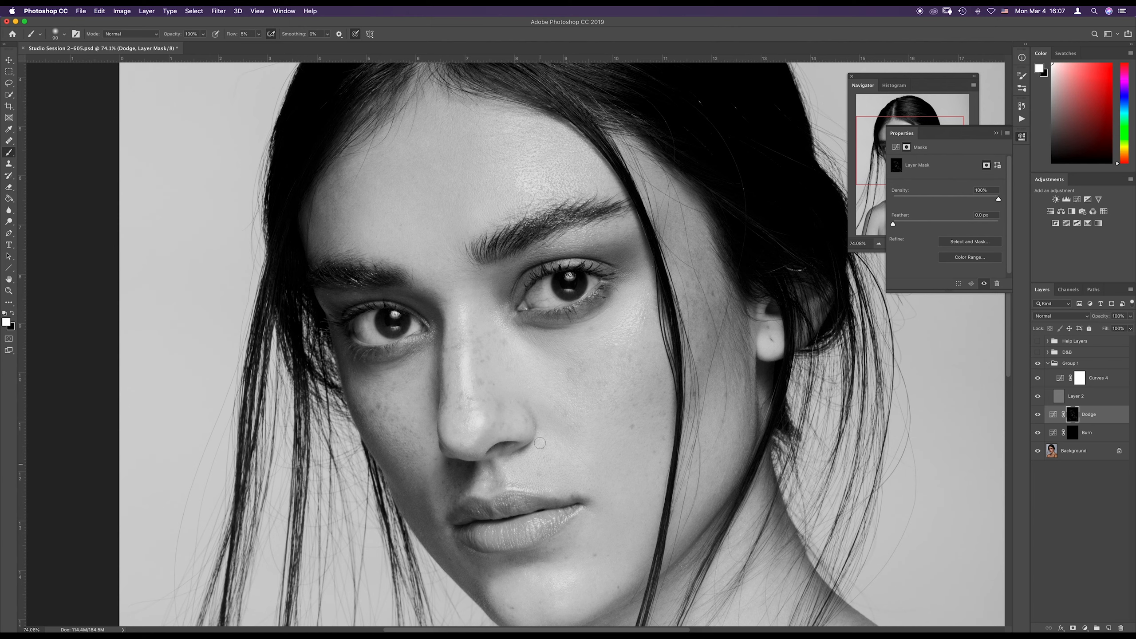
- Lower the help curve's midtones to a nearly straight line and reselect the Dodge mask for the lower face
click(1060, 378)
drag(957, 223, 959, 227)
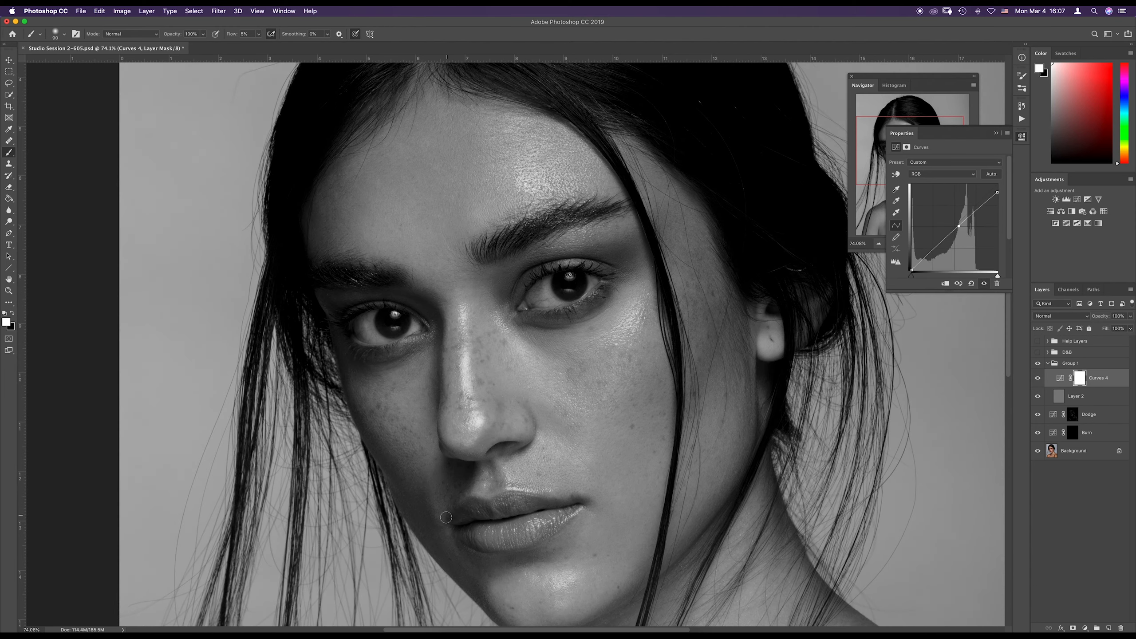
click(1072, 414)
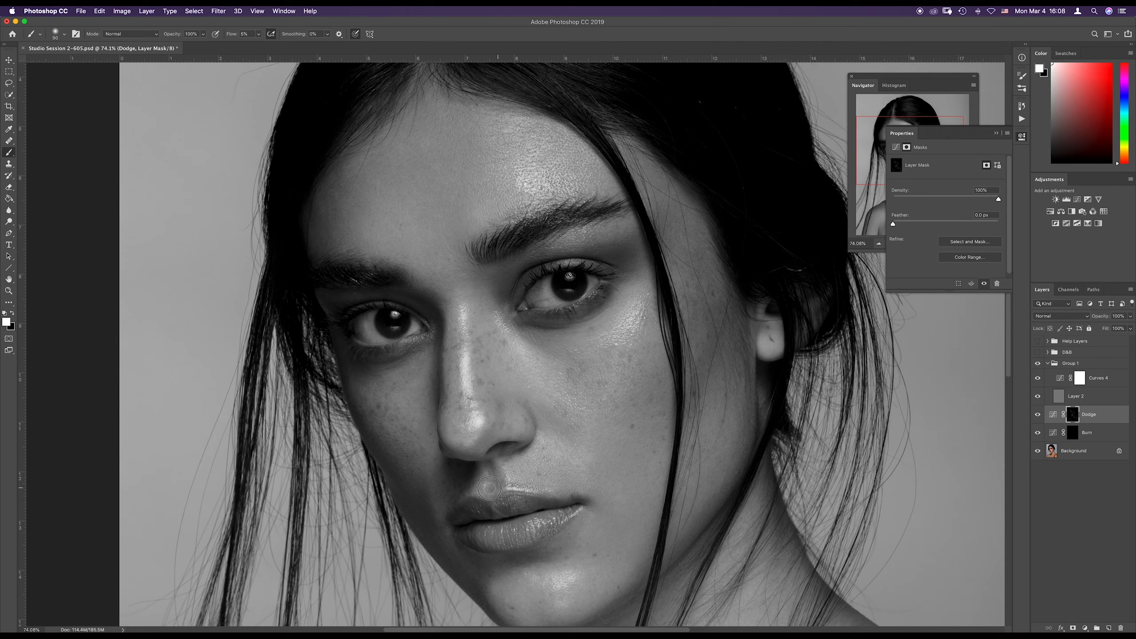
scroll(489, 488, down, 4)
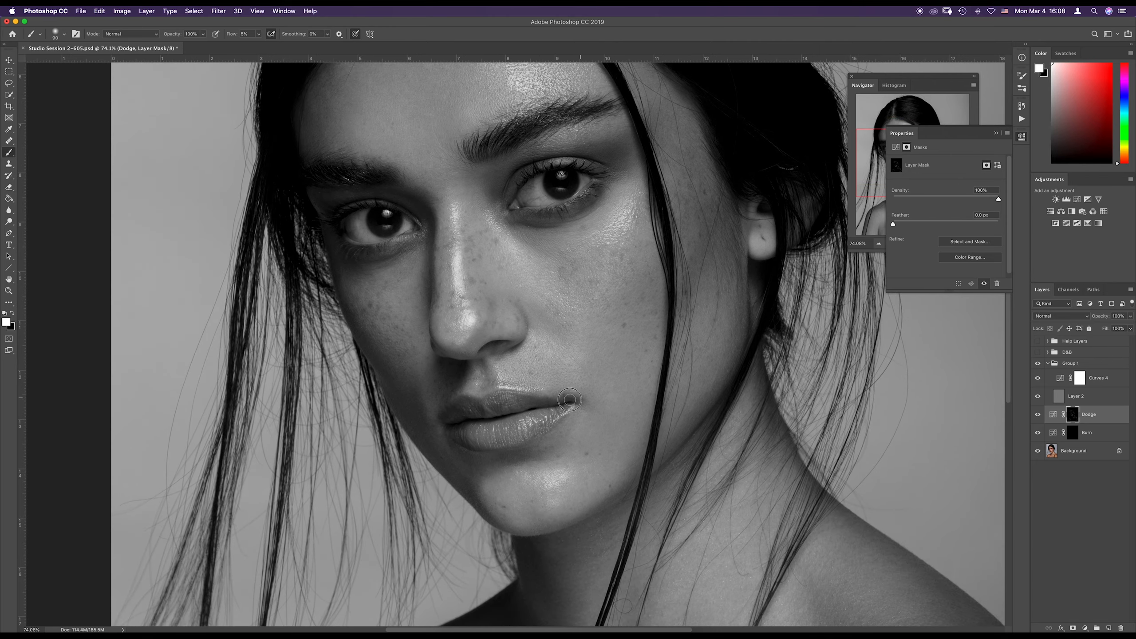
- Reshape the Curves 4 help curve with lower midtones and a pulled-in white point for stronger contrast, and reselect the Dodge mask
double_click(1060, 378)
drag(958, 224, 961, 232)
drag(998, 184, 988, 184)
drag(935, 259, 937, 253)
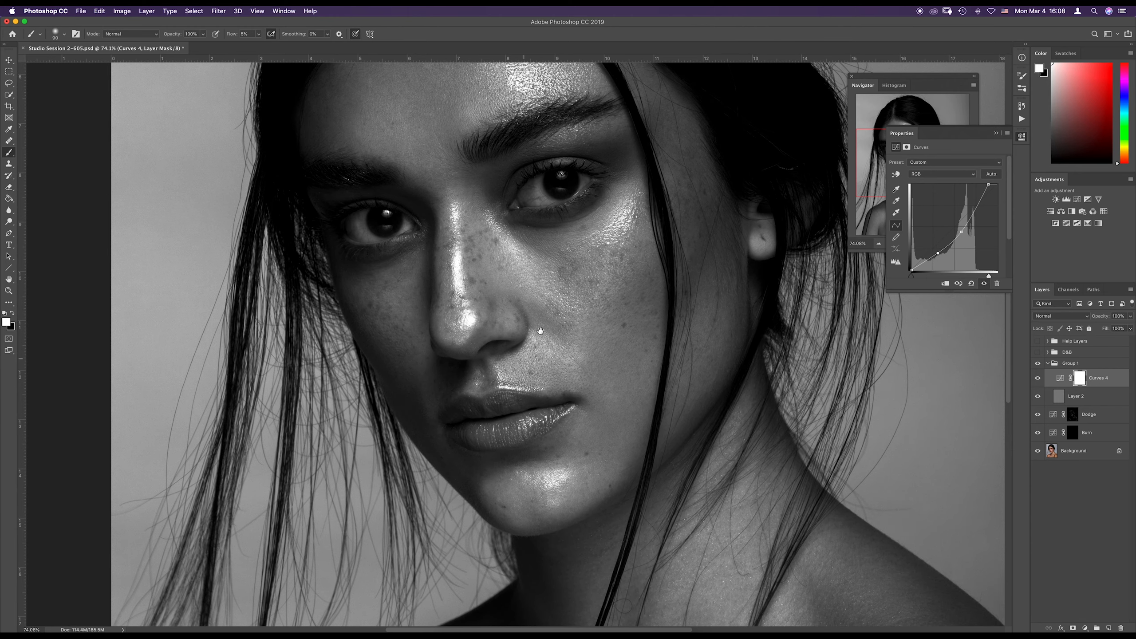
drag(540, 331, 585, 509)
click(1075, 416)
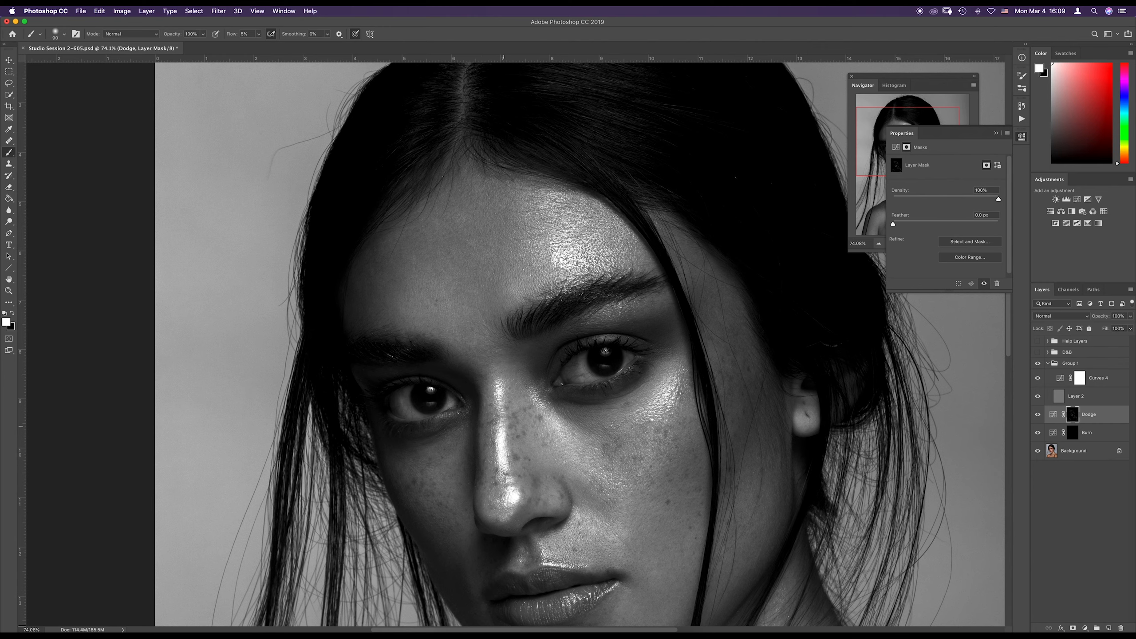
click(996, 133)
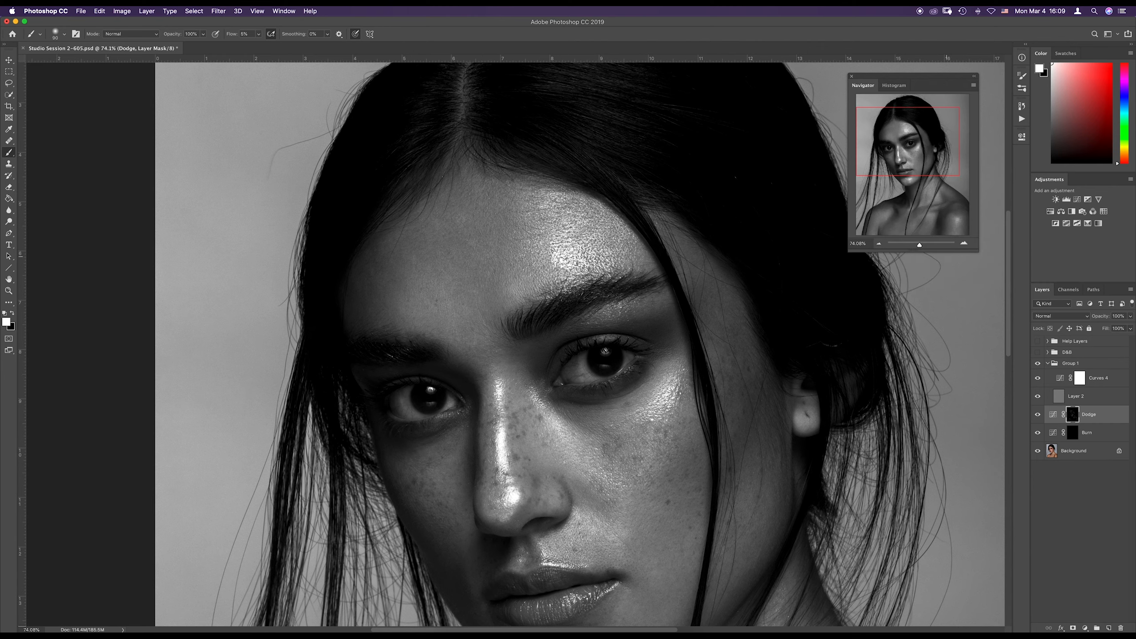
- Dodge the broad areas of the whole figure on the Dodge mask with varying brush sizes, and compare by temporarily hiding the layers
key(super+0)
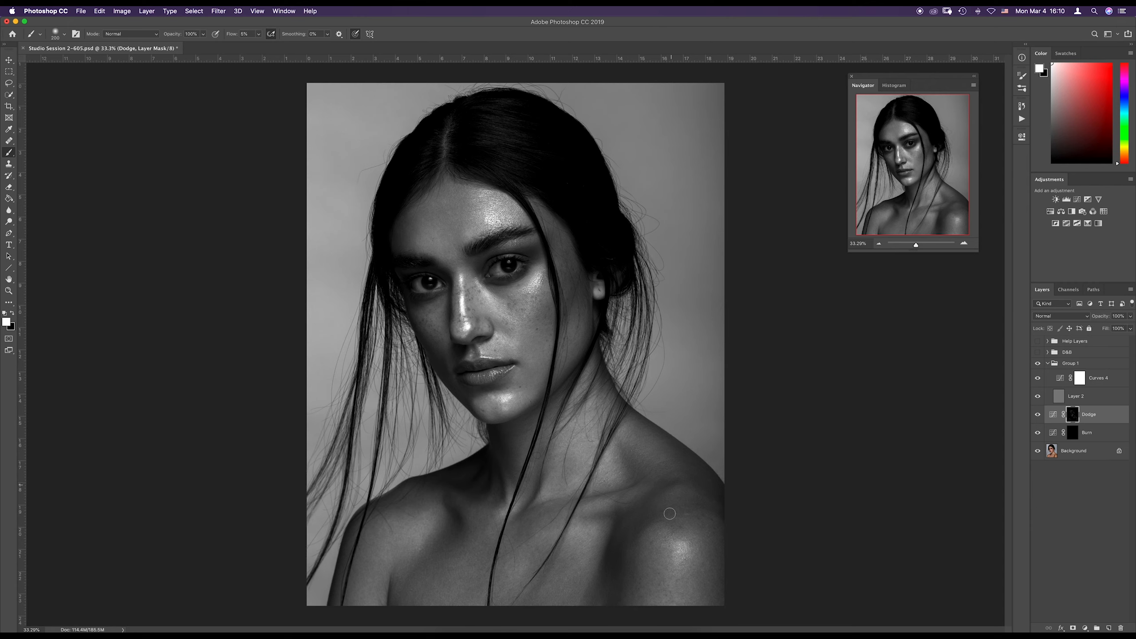
key(bracketright)
key(bracketright)
key(bracketleft)
key(bracketleft)
key(bracketleft)
key(bracketleft)
drag(1037, 378, 1038, 417)
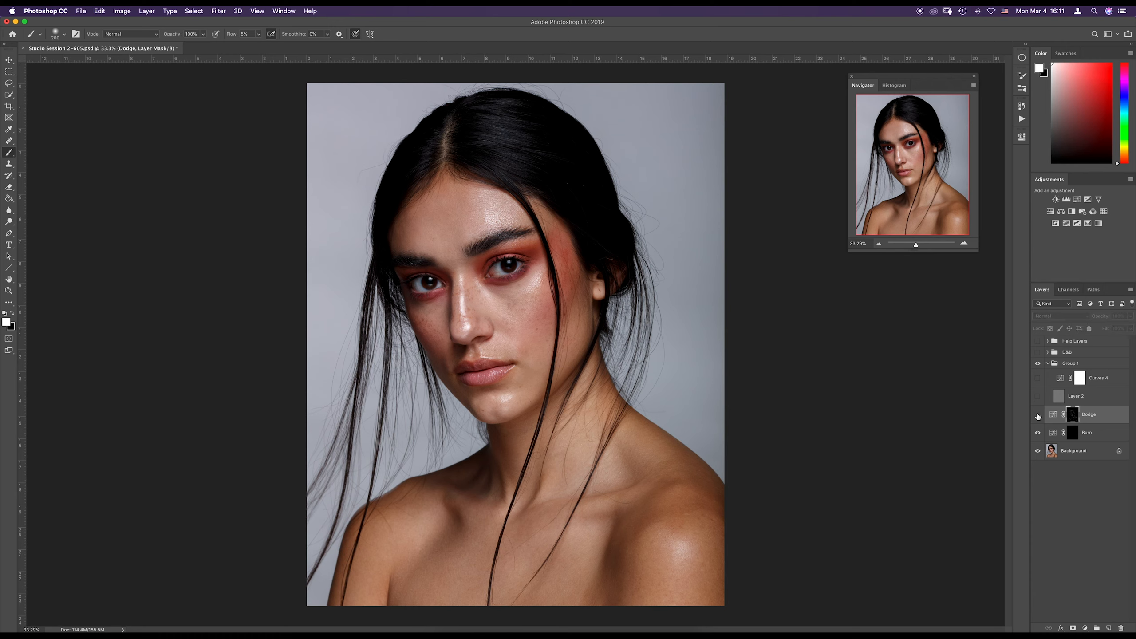
drag(1037, 416, 1037, 378)
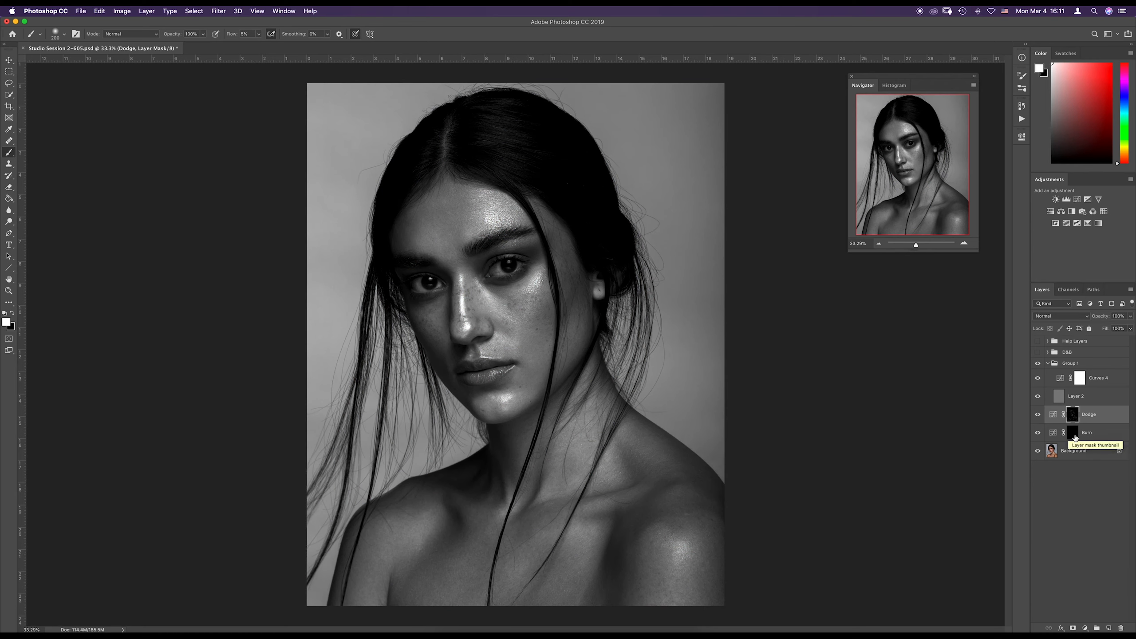
- Burn overly bright patches across the face and forehead on the Burn mask, enlarging the brush for the wider areas
click(1074, 436)
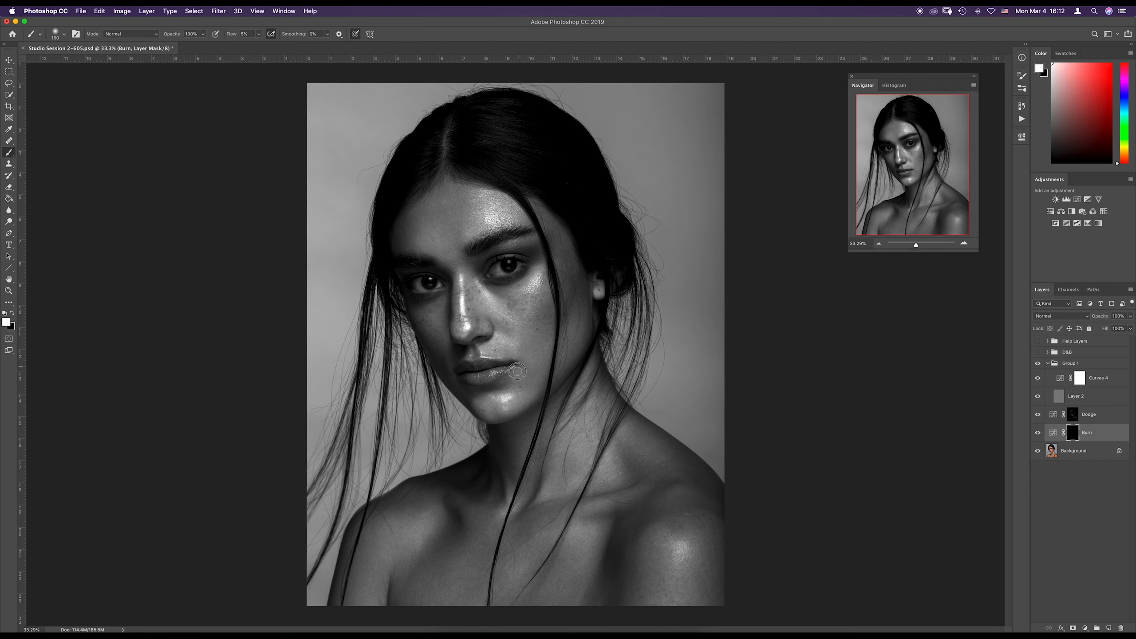
click(919, 245)
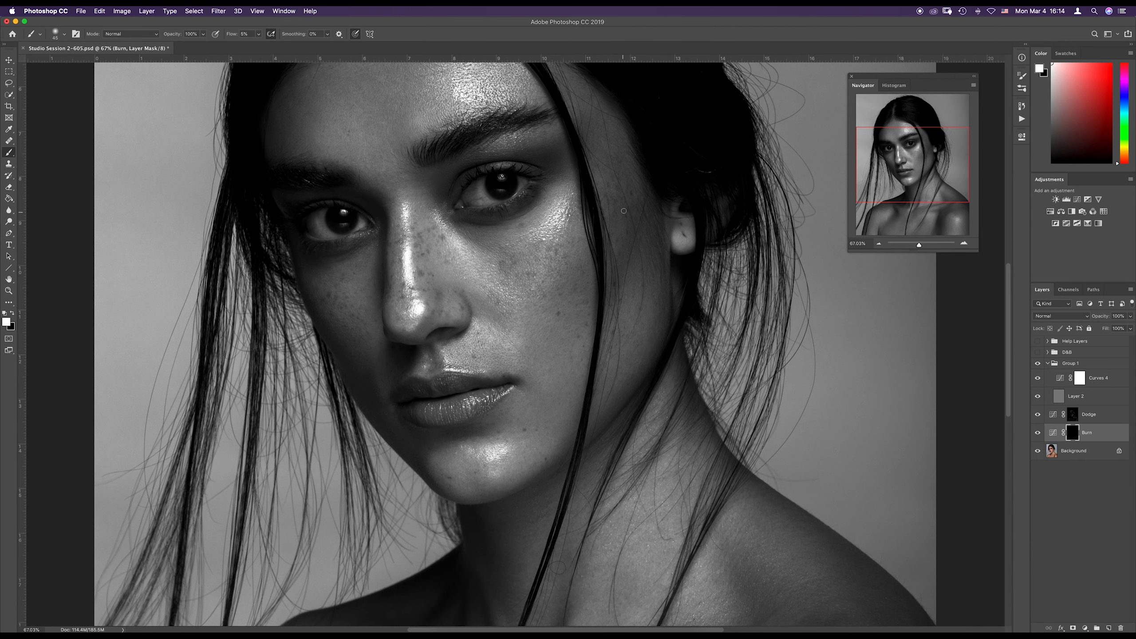
key(bracketright)
key(bracketright)
key(bracketright)
key(bracketright)
key(bracketright)
key(bracketright)
scroll(466, 279, up, 5)
scroll(466, 280, left, 2)
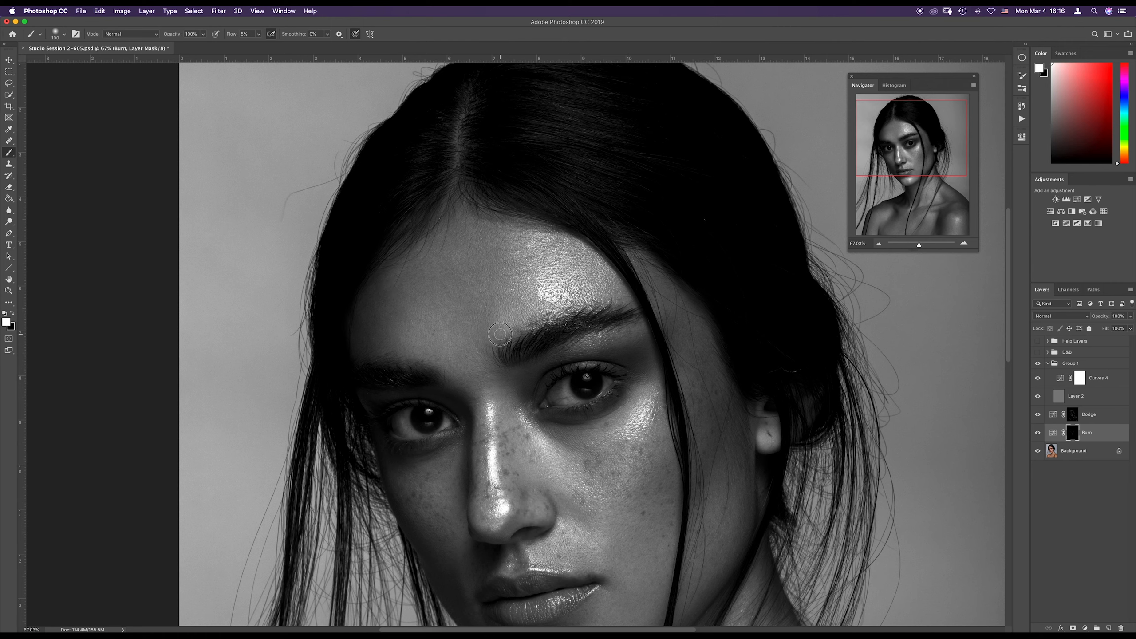
- Burn bright areas on the neck, chest and shoulders on the Burn mask, varying the brush size and ending at 200 px
scroll(728, 265, down, 3)
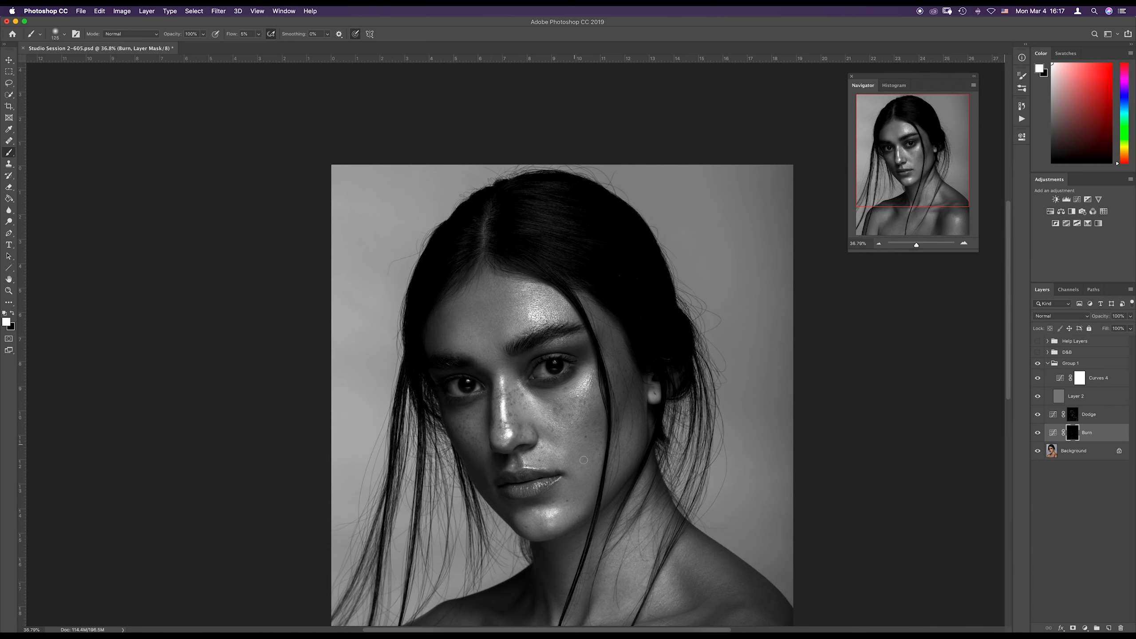
key(bracketright)
key(bracketright)
scroll(625, 424, down, 3)
scroll(625, 425, right, 1)
key(bracketleft)
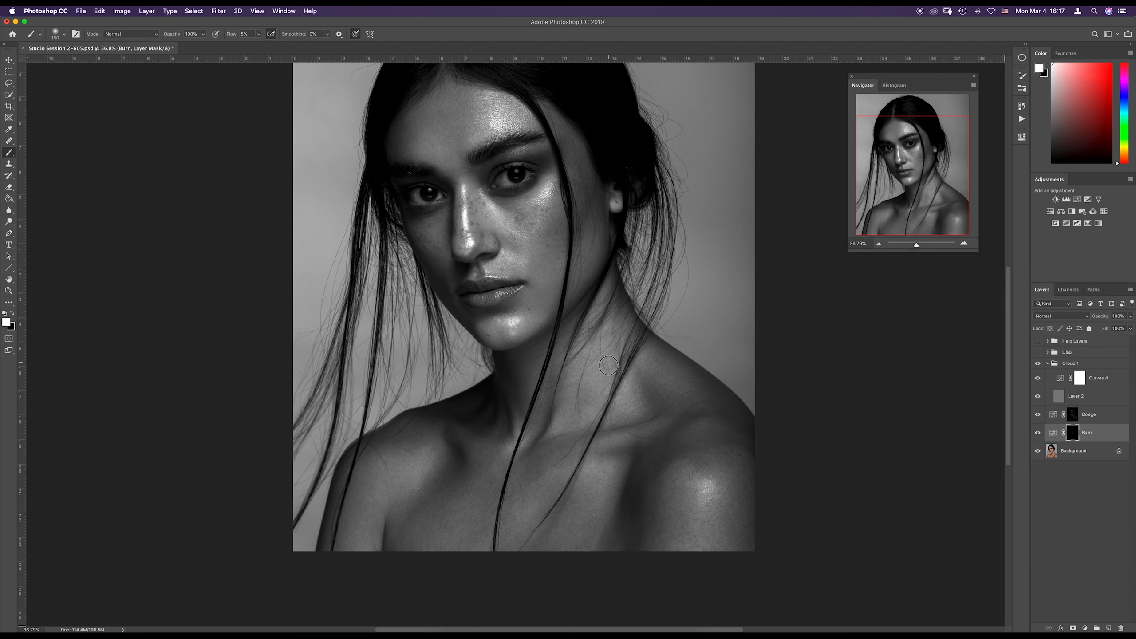
key(bracketleft)
key(bracketleft)
key(bracketleft)
key(bracketright)
key(bracketright)
key(bracketright)
key(bracketright)
key(bracketright)
scroll(474, 514, up, 5)
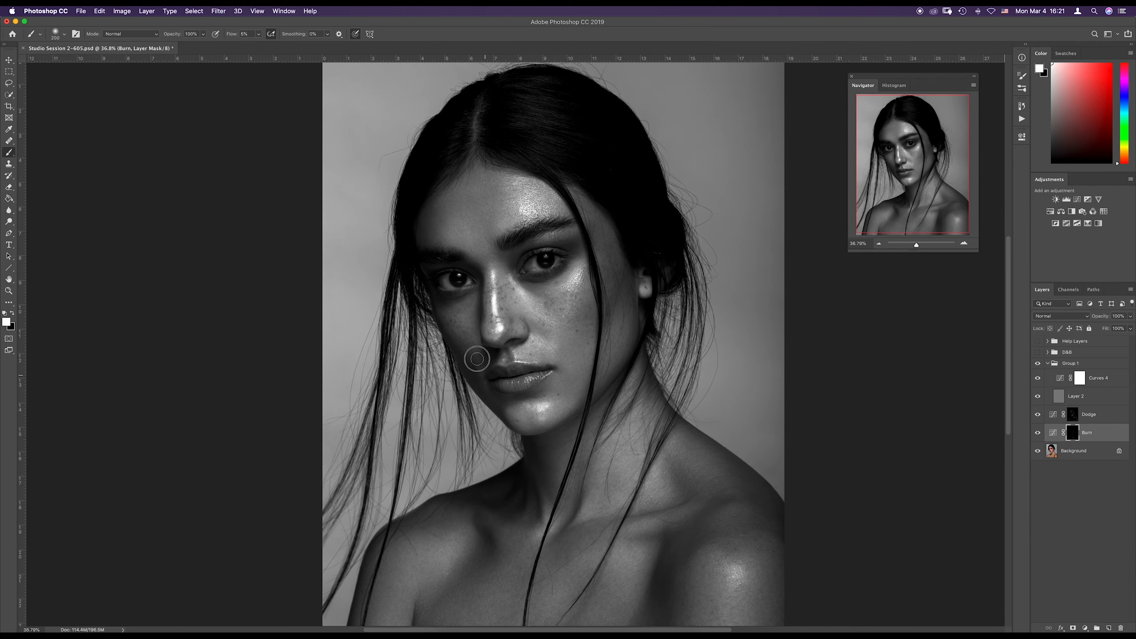
- Burn the bright areas of the lower face on the Burn mask with the brush reduced to 150 px
drag(920, 249, 923, 249)
key(bracketleft)
key(bracketleft)
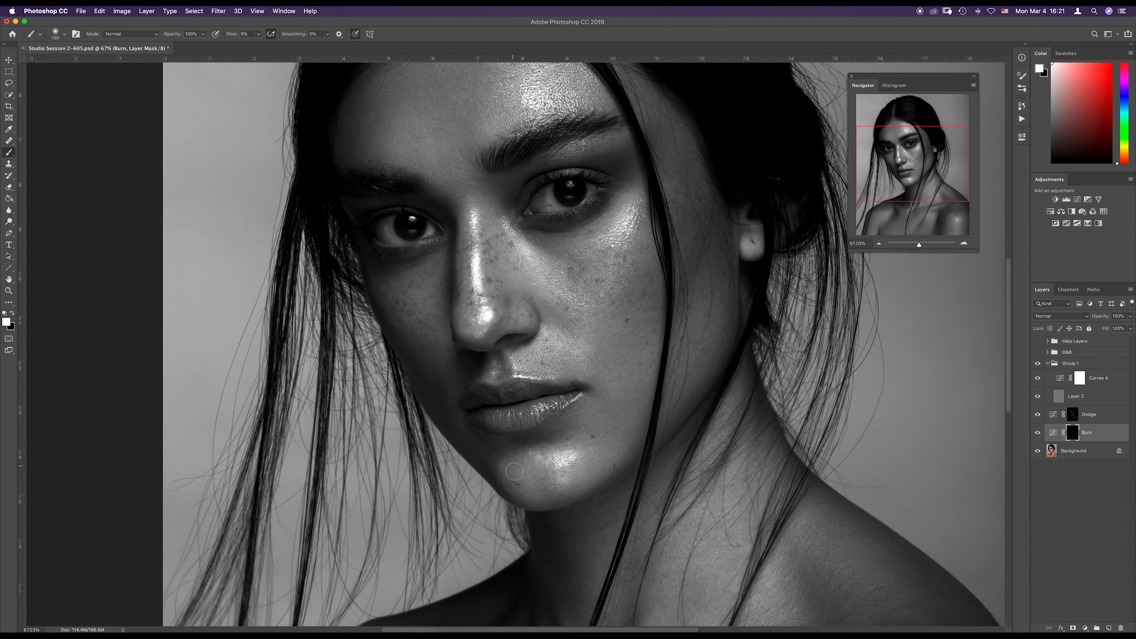
- Raise the Curves 4 help curve's midtones for a brighter preview and burn around the chin on the Burn mask
double_click(1060, 378)
drag(970, 225, 937, 248)
click(400, 380)
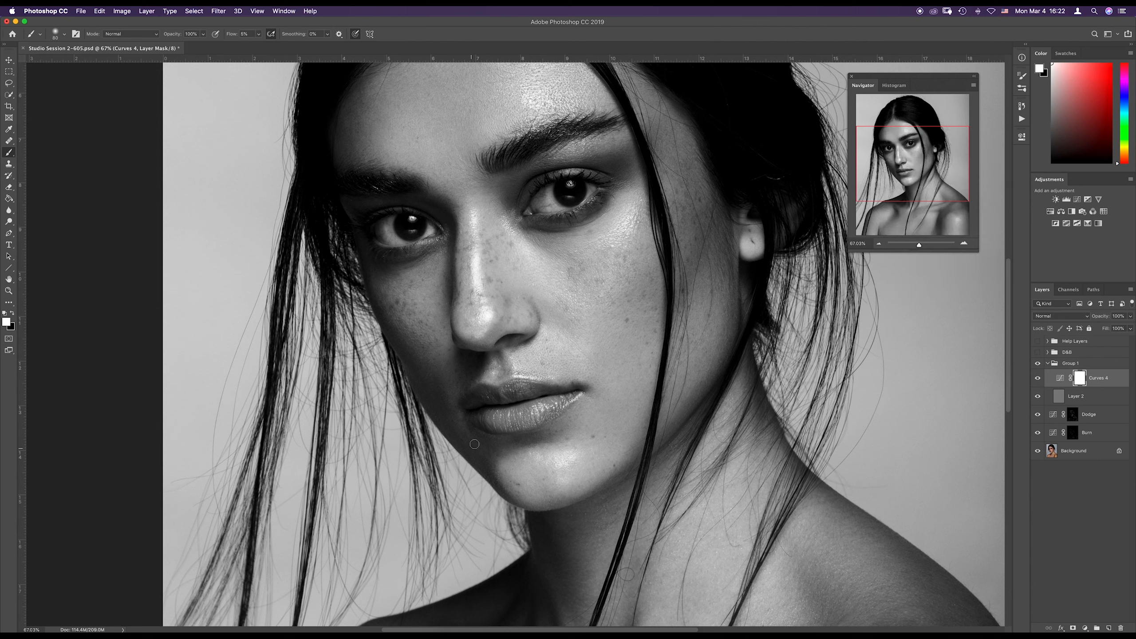
click(1076, 437)
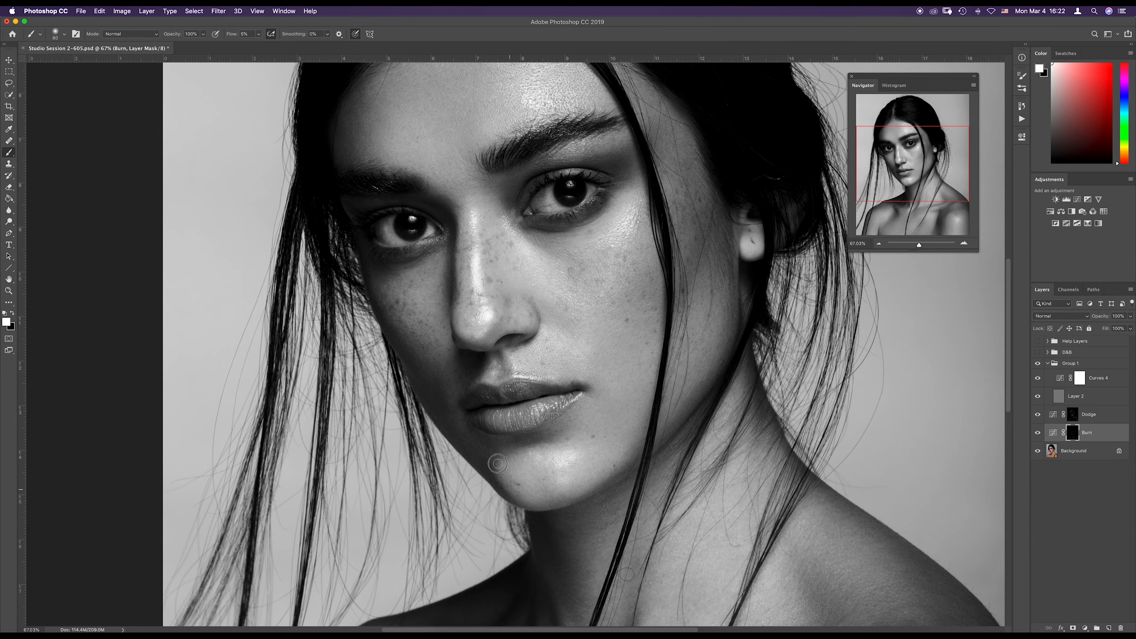
- Lighten dark patches on the chest and shoulders on the Dodge mask, reducing the brush for the finer spots
scroll(514, 403, down, 10)
scroll(514, 403, right, 5)
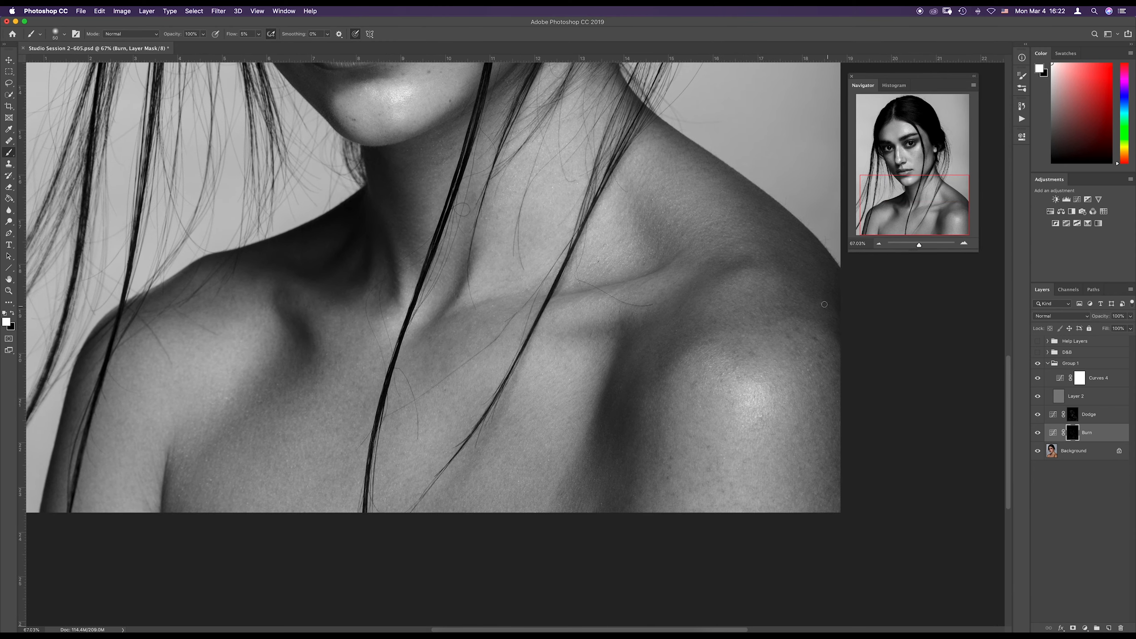
click(1072, 416)
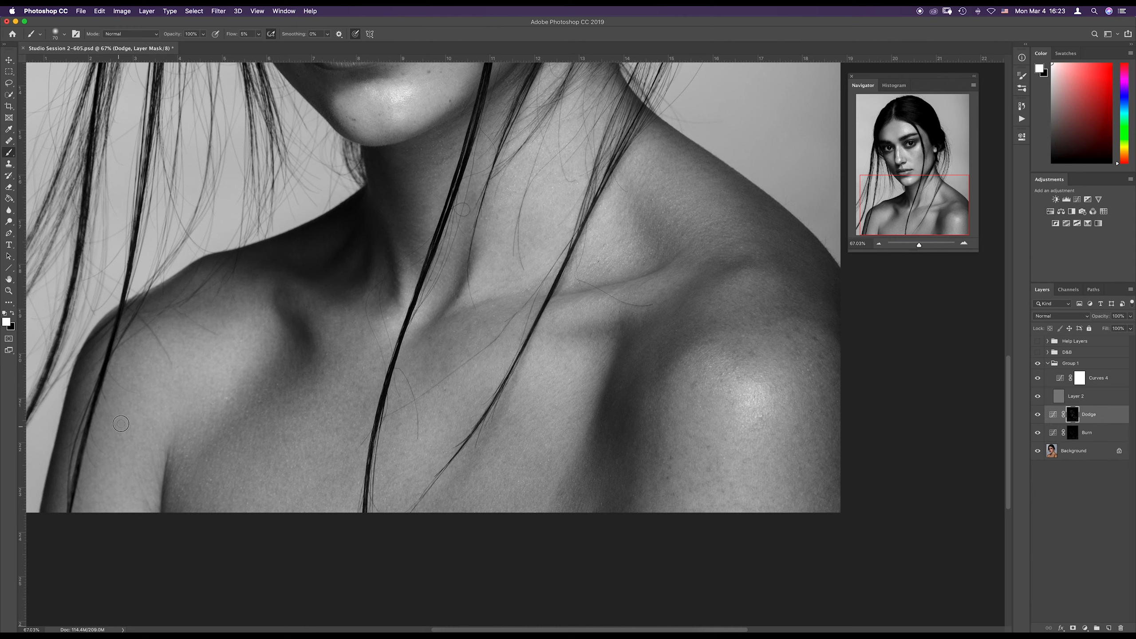
key(bracketleft)
key(bracketleft)
key(bracketleft)
key(bracketleft)
key(bracketleft)
drag(782, 325, 696, 358)
- Group the Dodge and Burn layers, compare the group on and off in colour with the help layers hidden, and expand it
shift+click(1095, 432)
key(super+g)
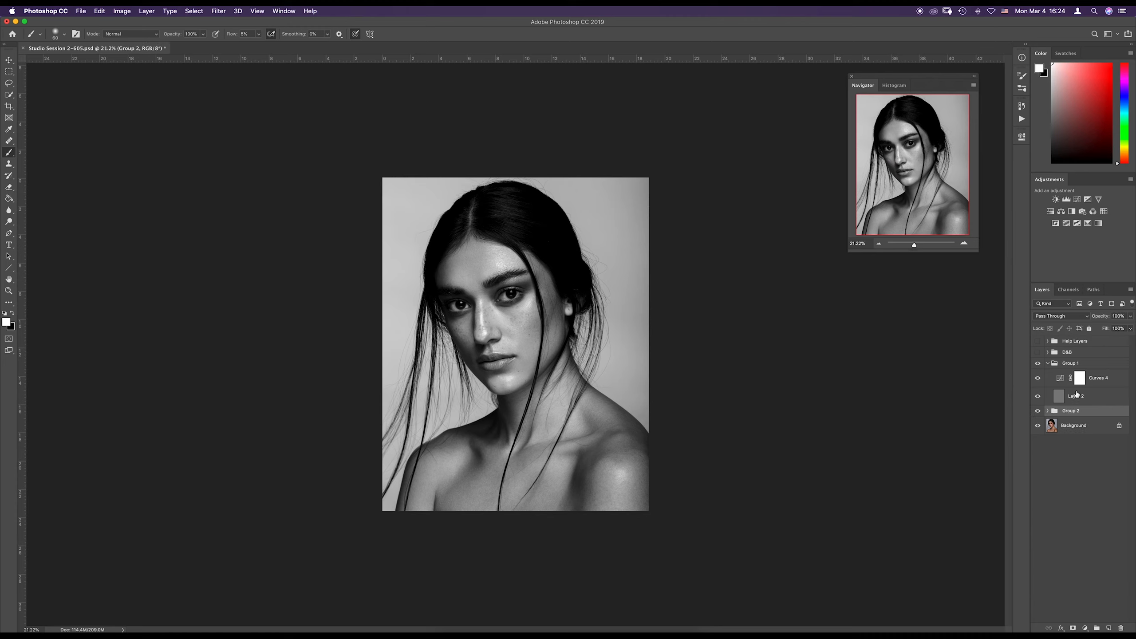
click(1038, 363)
click(1037, 412)
click(1037, 412)
click(1037, 412)
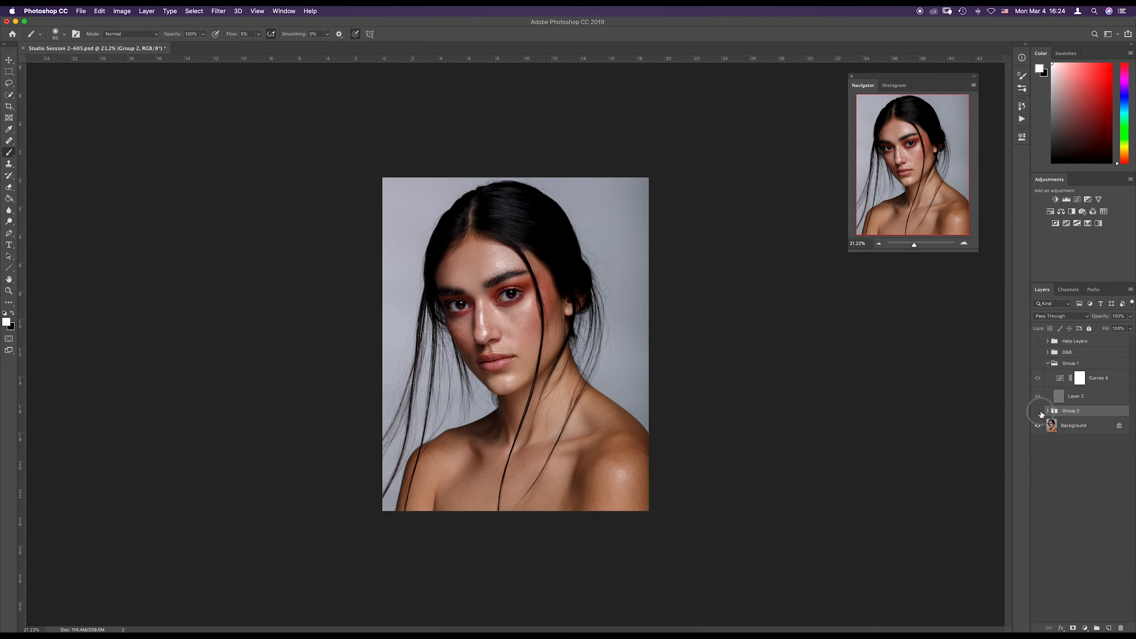
click(1037, 412)
click(1037, 413)
click(1037, 363)
click(1046, 410)
- Move the Curves 4 help curve's white point outward for a darker preview of the face
double_click(1060, 378)
drag(978, 184, 996, 184)
click(1002, 132)
drag(914, 247, 918, 245)
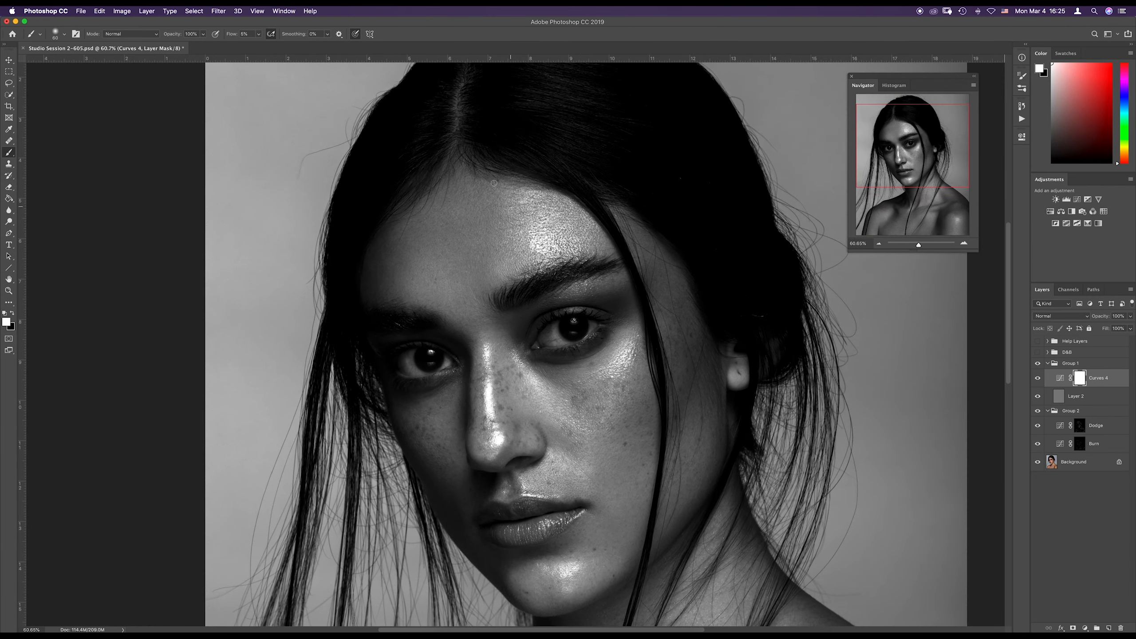
- Dodge the uneven dark areas of the forehead and along the hairline on the Dodge mask
click(1079, 427)
mouse_move(421, 227)
mouse_down()
mouse_move(398, 235)
mouse_move(419, 208)
mouse_up()
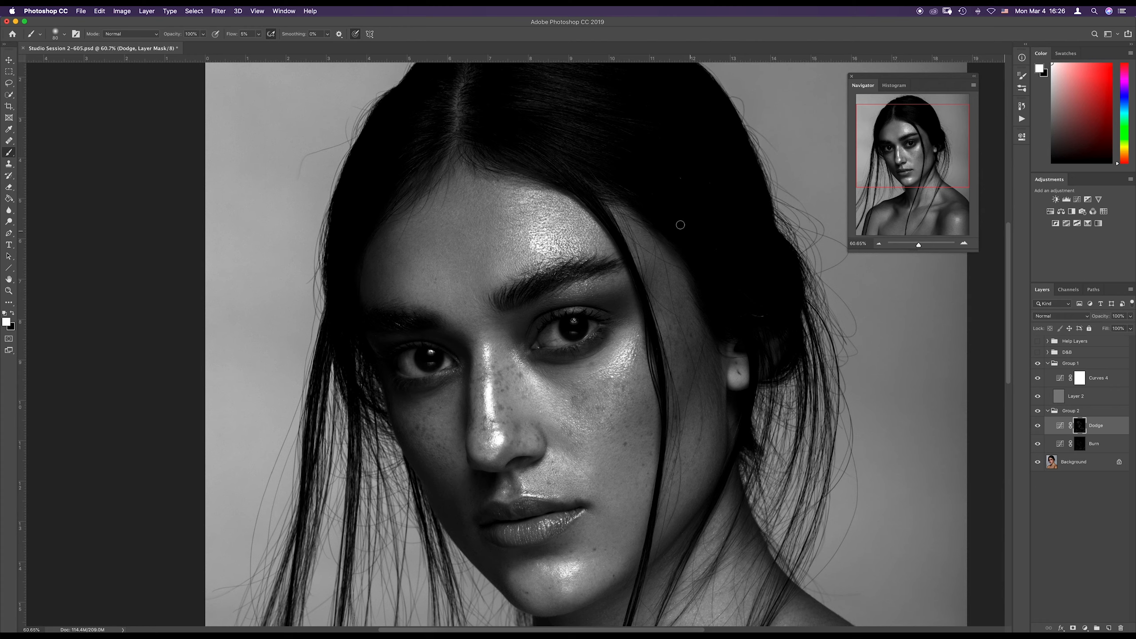
scroll(680, 225, down, 5)
key(bracketright)
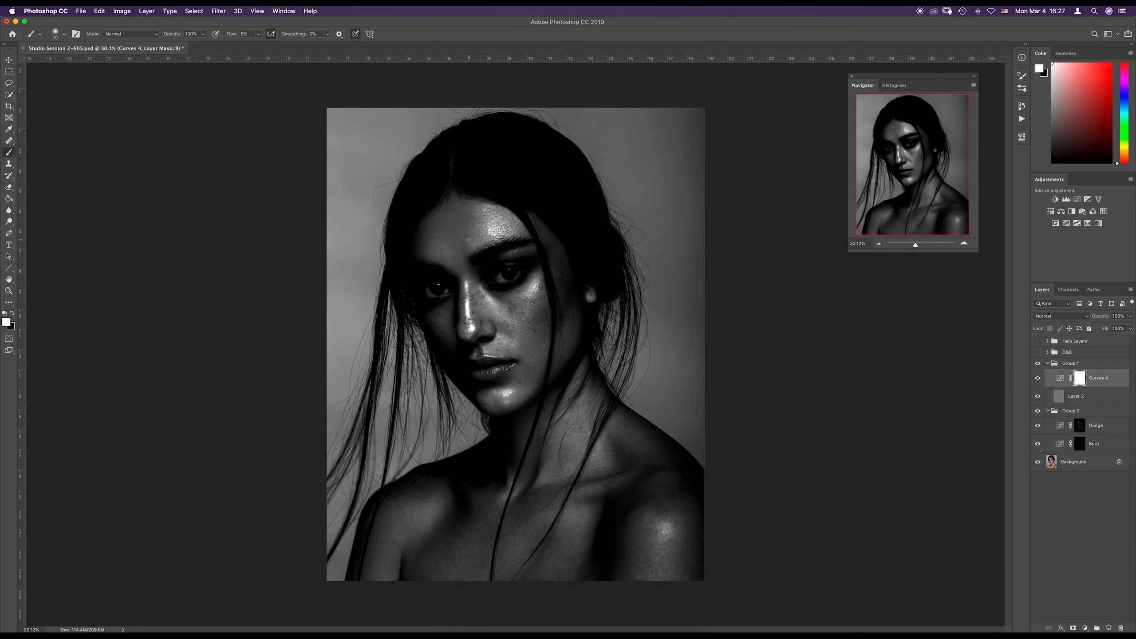
- Even out the face, neck and shoulders at full view, alternating between the Burn and Dodge masks with a brush up to 200 px
click(1076, 445)
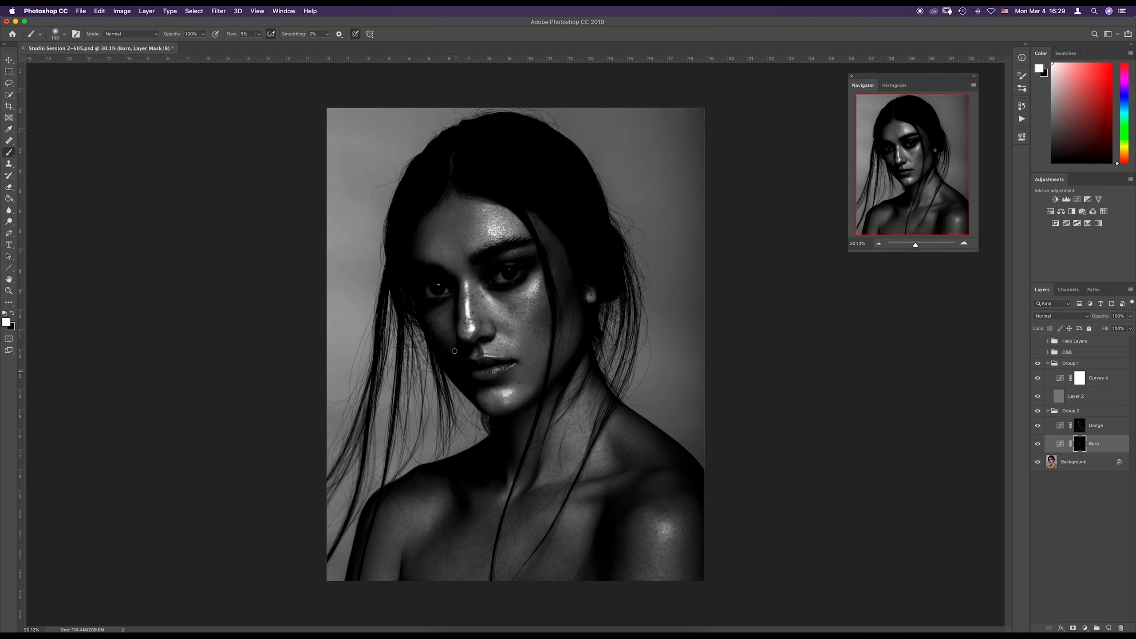
key(alt+bracketright)
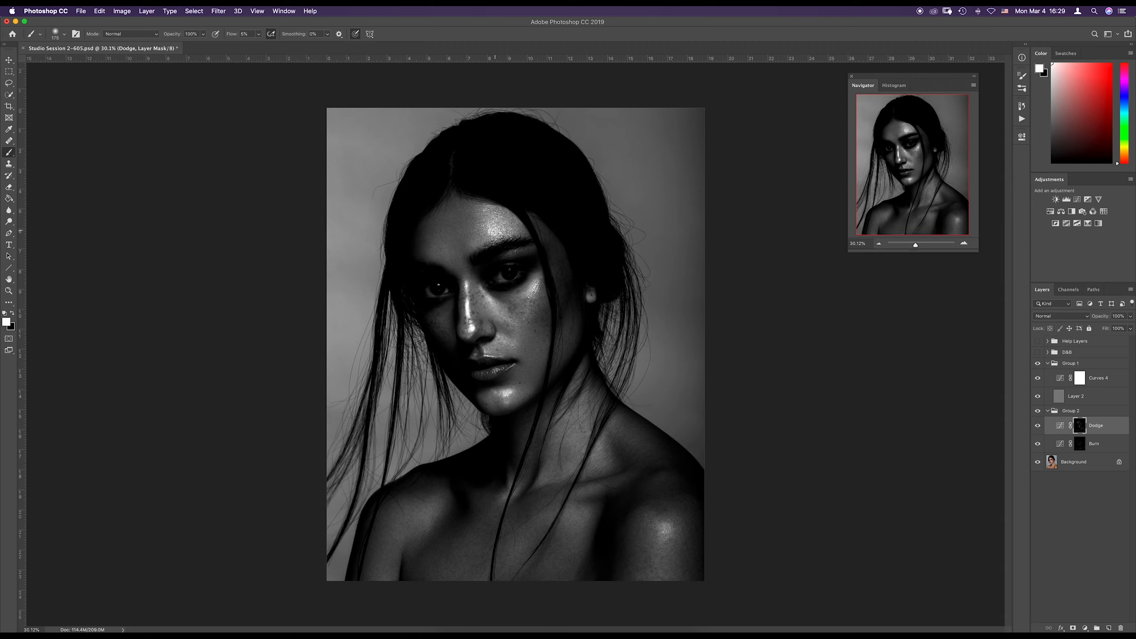
key(x)
key(x)
key(alt+bracketleft)
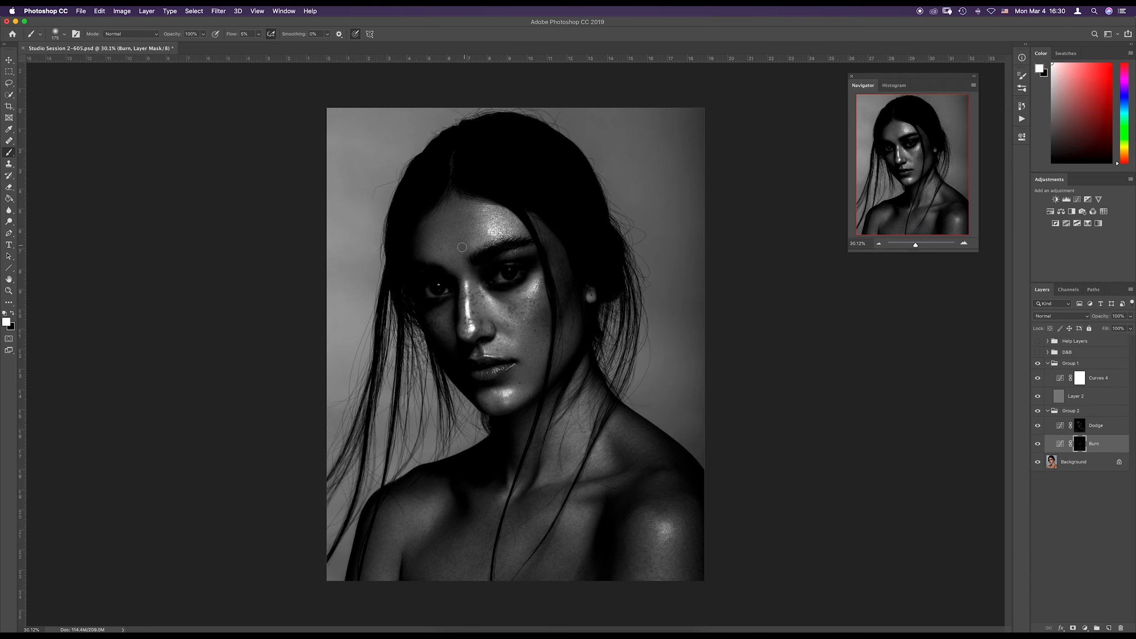
key(bracketright)
click(1079, 425)
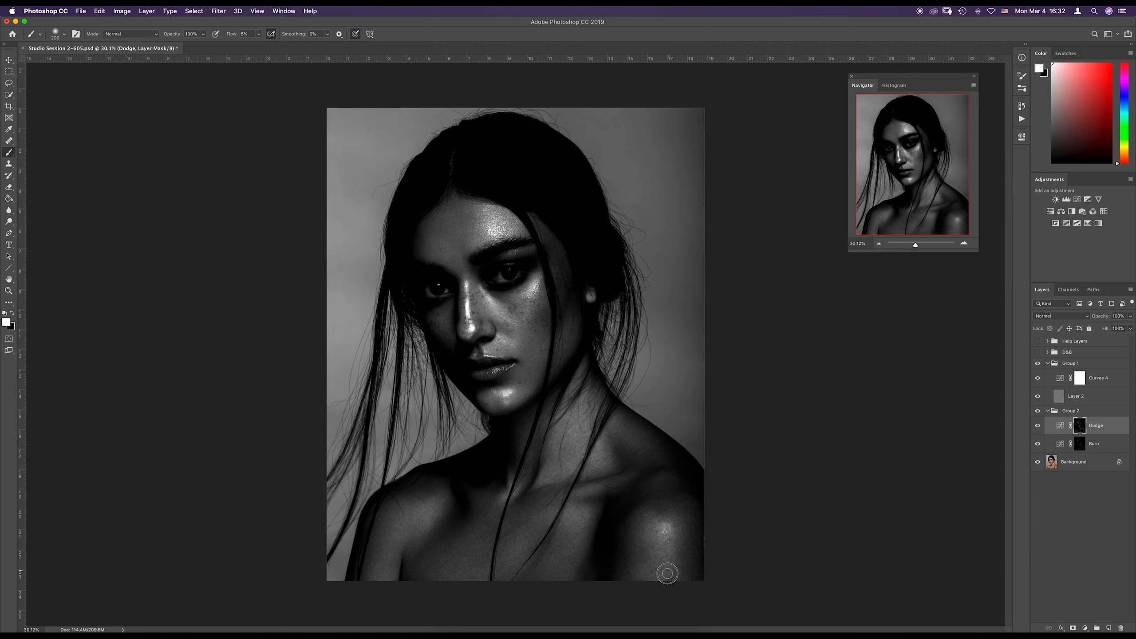
key(alt+bracketleft)
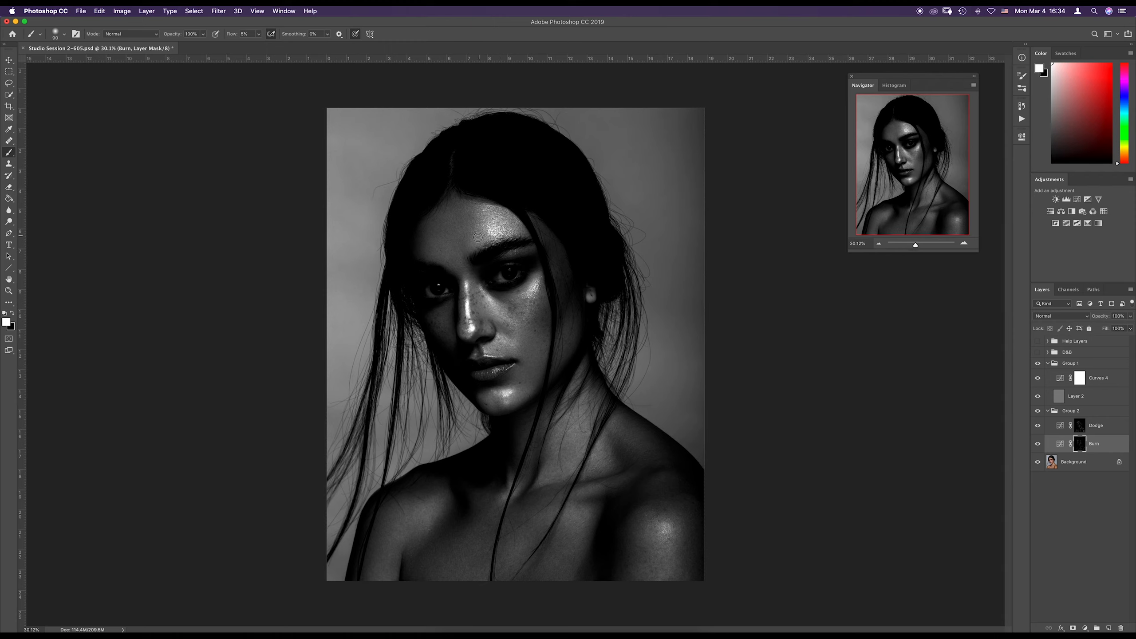
- Compare the dodge and burn group on and off in the dark black-and-white help preview
click(1037, 410)
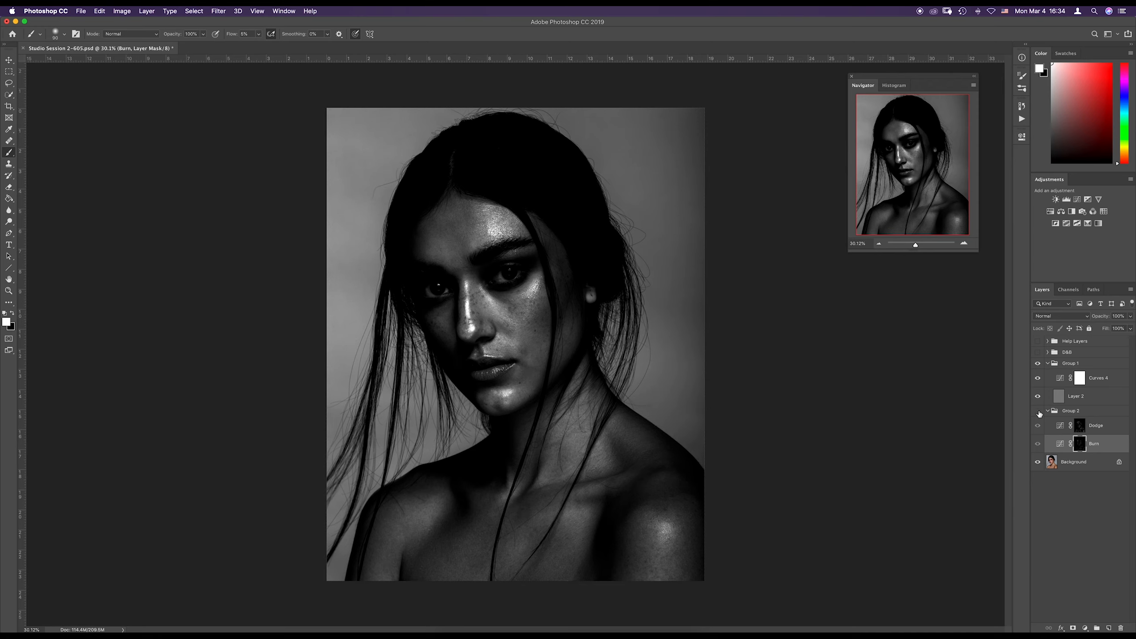
click(1037, 410)
click(1037, 411)
click(1037, 410)
click(1037, 411)
click(1038, 411)
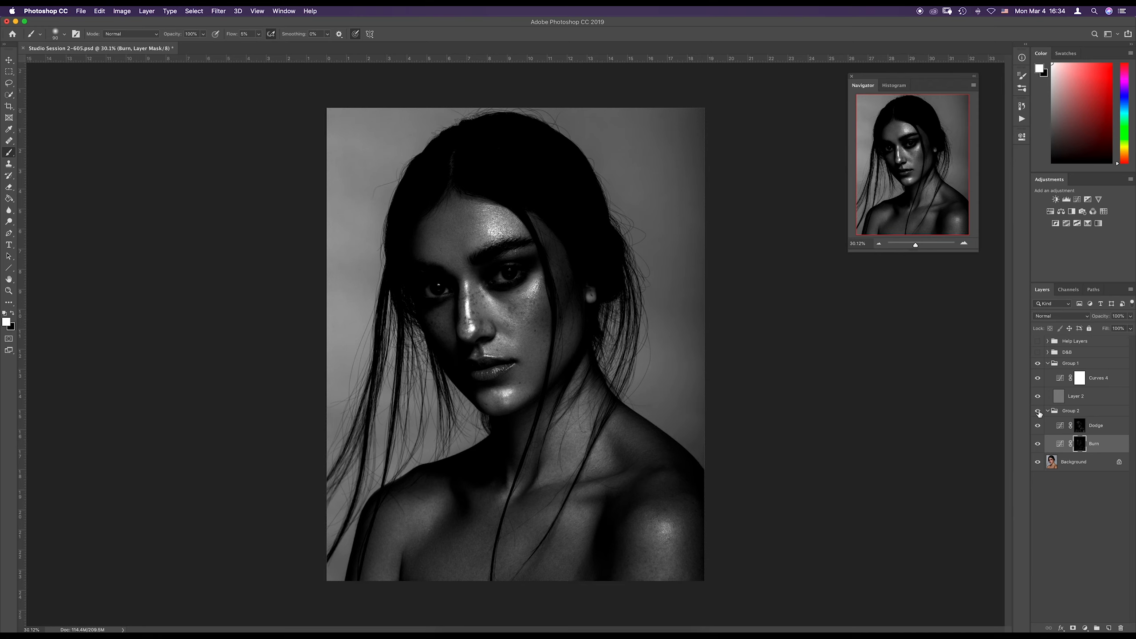
- Hide the help layers, compare the dodge and burn group on and off in colour, and show the help layers again
click(1037, 363)
click(1037, 411)
click(1037, 411)
click(1037, 411)
click(1037, 411)
click(1037, 411)
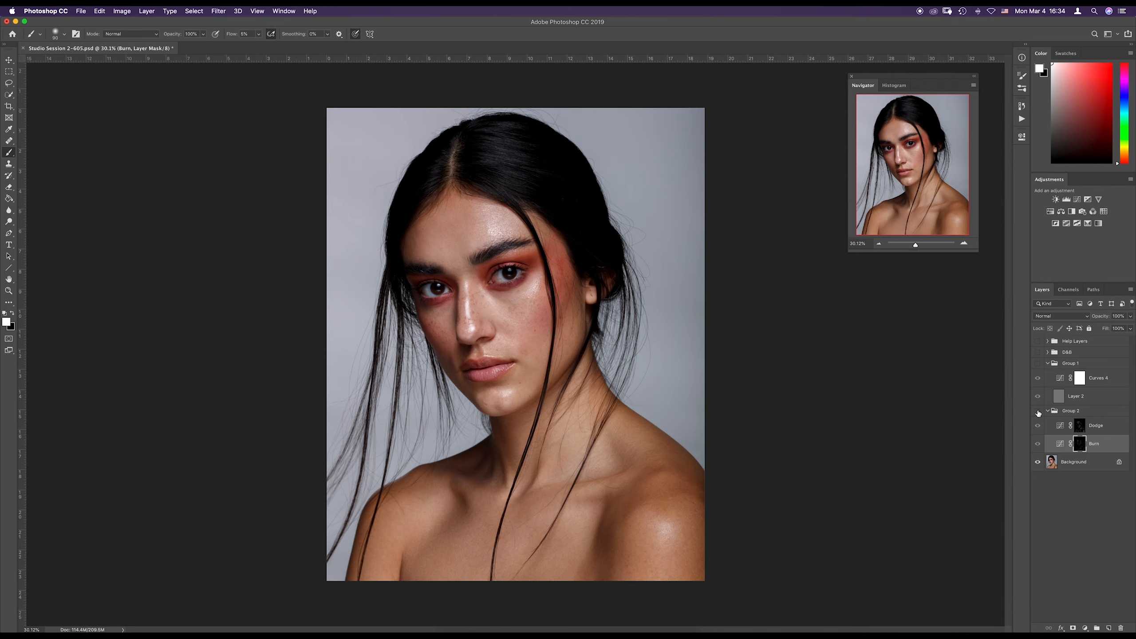
click(1037, 411)
click(1037, 410)
click(1038, 411)
click(1037, 363)
- Dodge the dark patches under the eyes and on the cheeks on the Dodge mask, reducing the brush for fine detail
click(1079, 425)
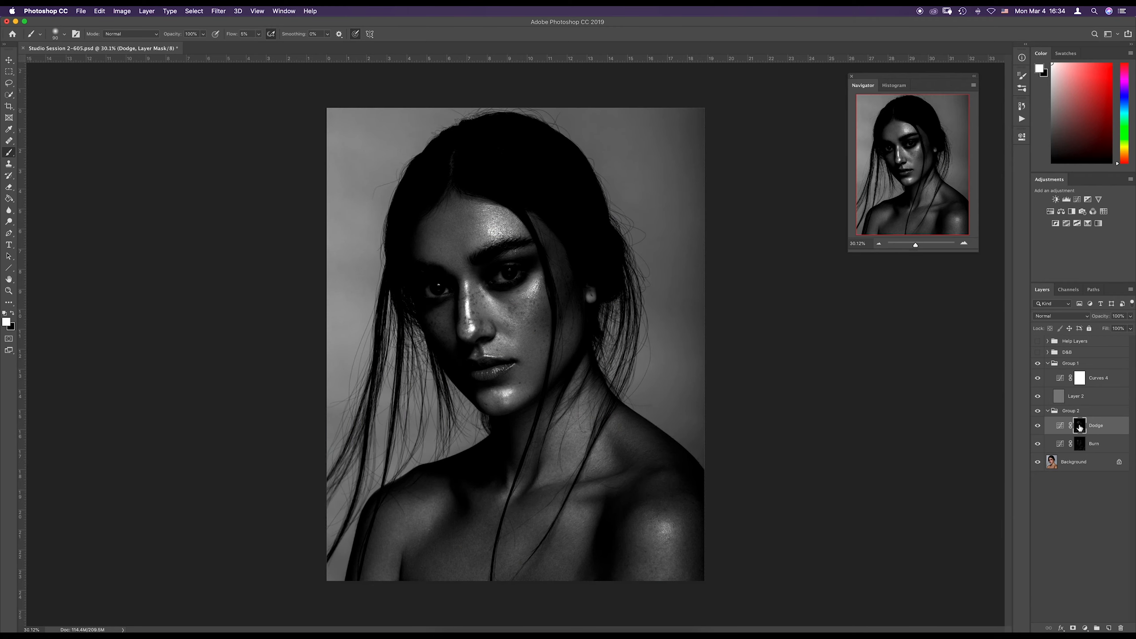
drag(915, 245, 918, 245)
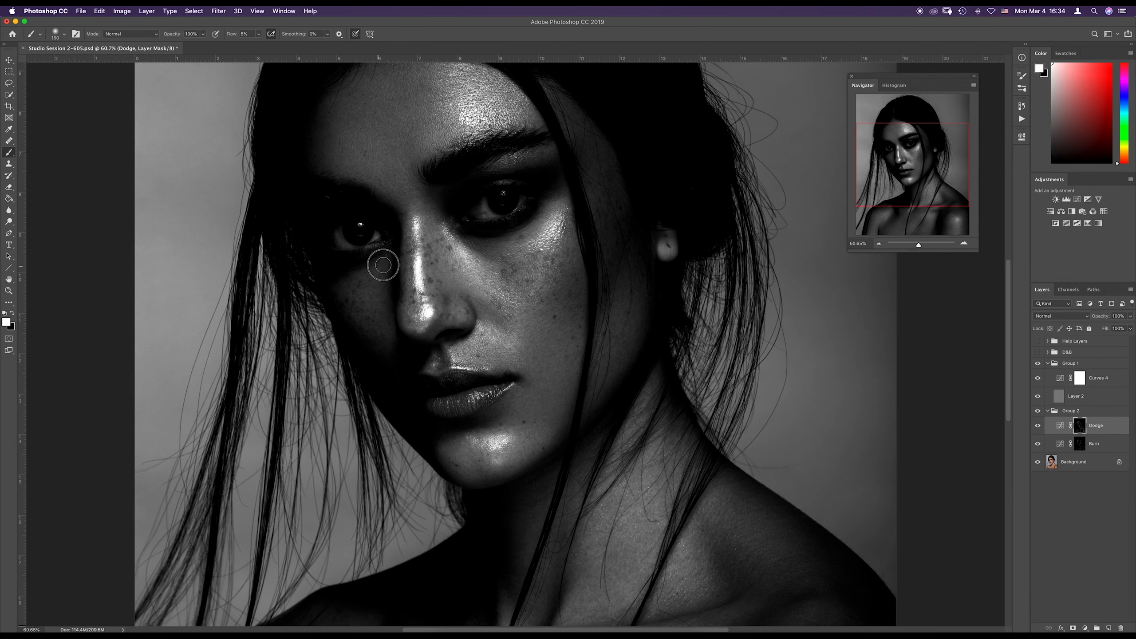
key(bracketleft)
key(bracketleft)
key(bracketleft)
key(bracketleft)
key(bracketleft)
key(bracketleft)
key(bracketleft)
key(bracketright)
key(bracketright)
key(bracketleft)
key(bracketleft)
key(bracketleft)
- Even out the forehead tones, alternating between the Burn and Dodge masks and adjusting the brush size
scroll(437, 164, up, 5)
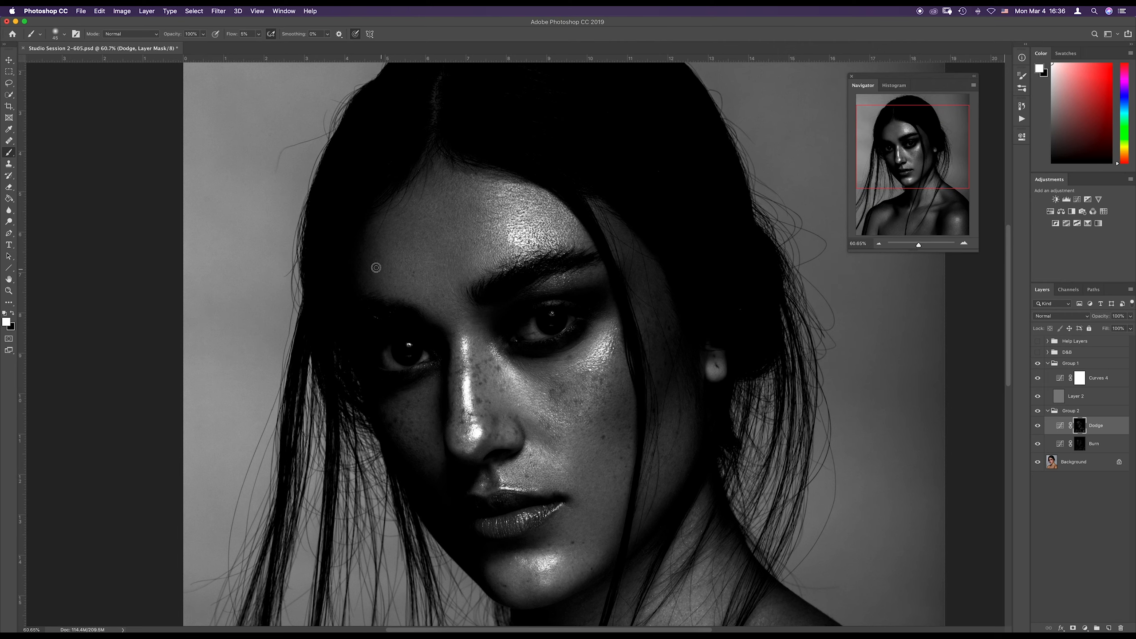
click(1079, 444)
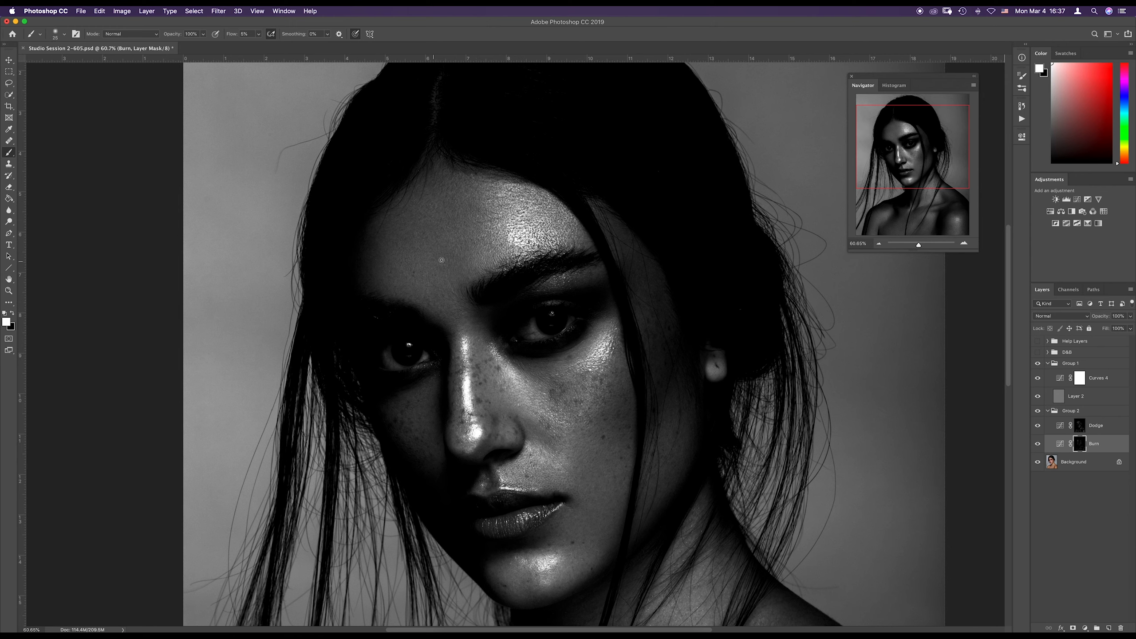
click(1079, 426)
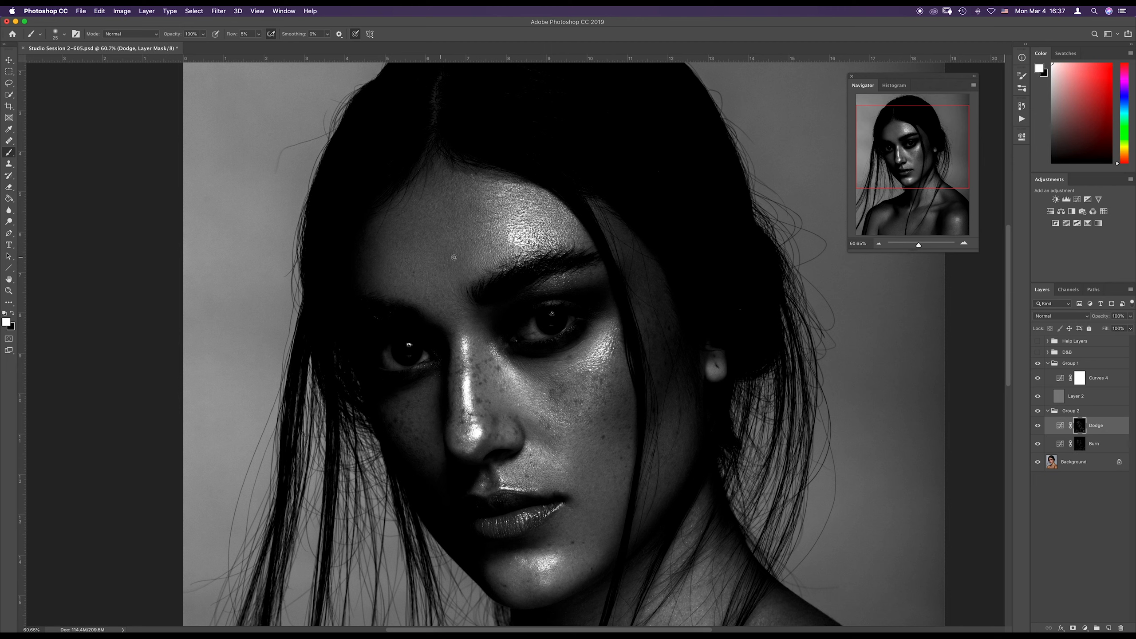
key(bracketright)
key(bracketright)
key(alt+bracketleft)
click(917, 245)
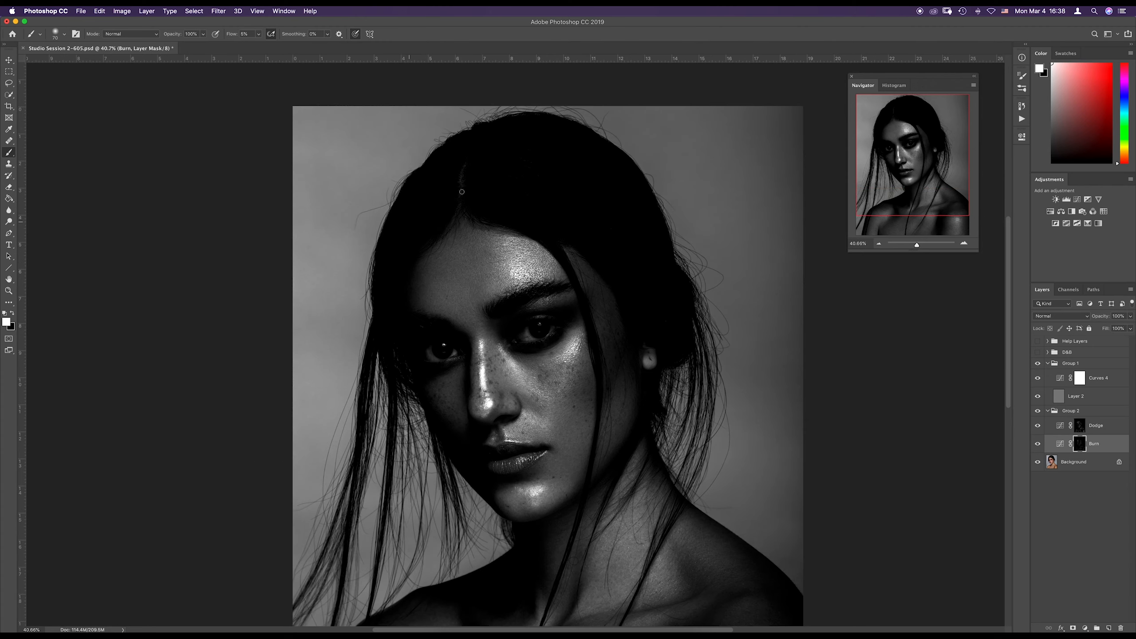
- Refine uneven patches on the forehead and face from a wider view, reducing the brush and switching between the Burn and Dodge masks
mouse_move(443, 283)
mouse_down()
mouse_move(439, 250)
mouse_move(471, 234)
mouse_move(442, 295)
mouse_up()
key(bracketleft)
key(bracketleft)
key(bracketleft)
key(bracketleft)
drag(916, 245, 914, 246)
key(alt+bracketright)
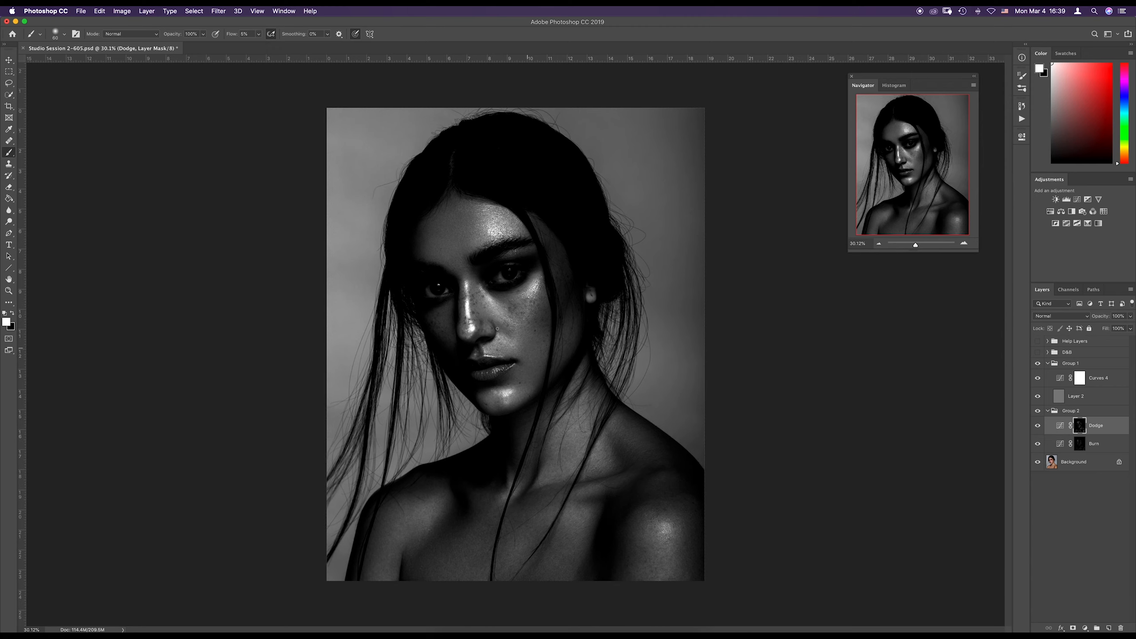
click(1078, 446)
- Pull the middle of the Curves 4 help curve down to make the black-and-white preview much darker and more contrasty
double_click(1060, 381)
drag(985, 184, 976, 226)
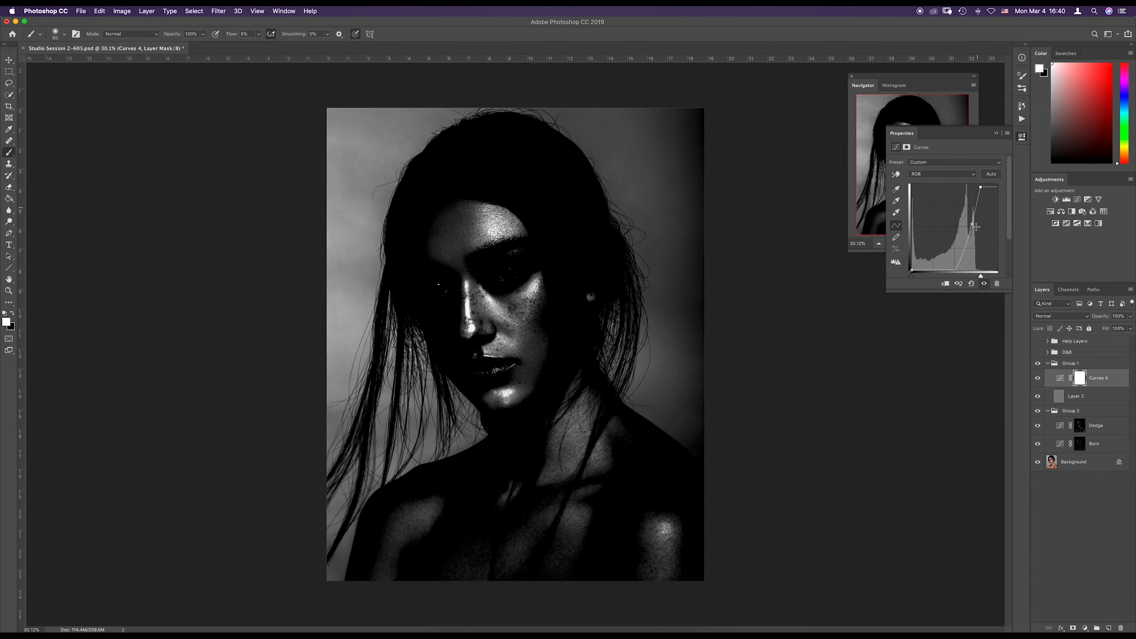
click(999, 132)
- Burn the bright spots on the cheek, around the mouth and higher up the face on the Burn mask with a smaller brush
drag(915, 245, 920, 245)
click(1079, 444)
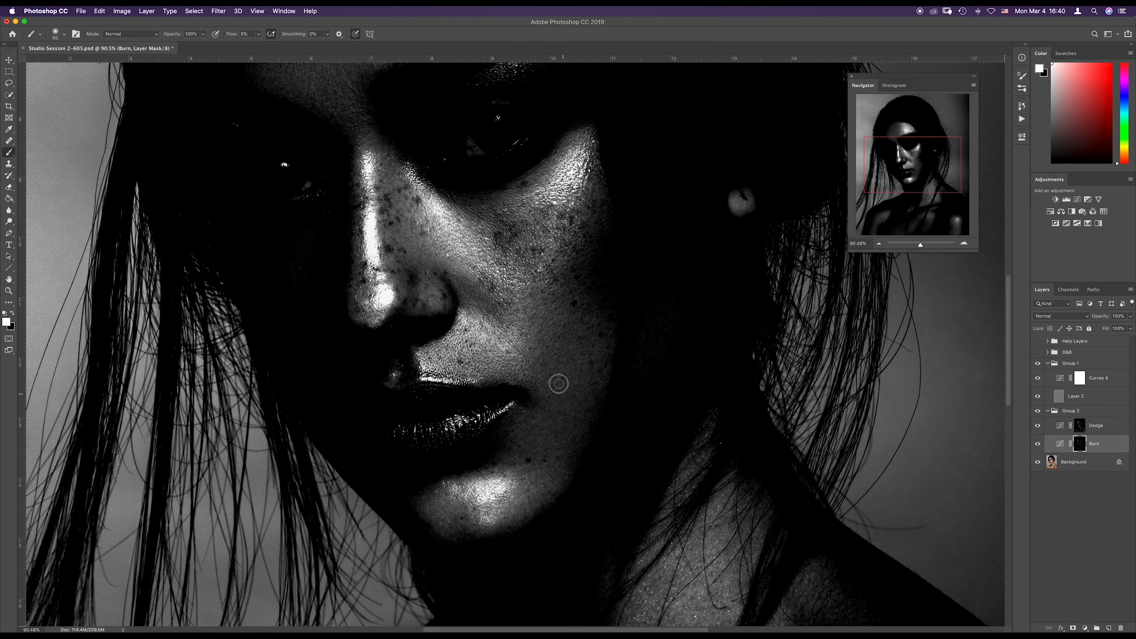
key(bracketleft)
key(bracketleft)
scroll(585, 307, up, 5)
scroll(585, 307, left, 3)
drag(919, 245, 915, 245)
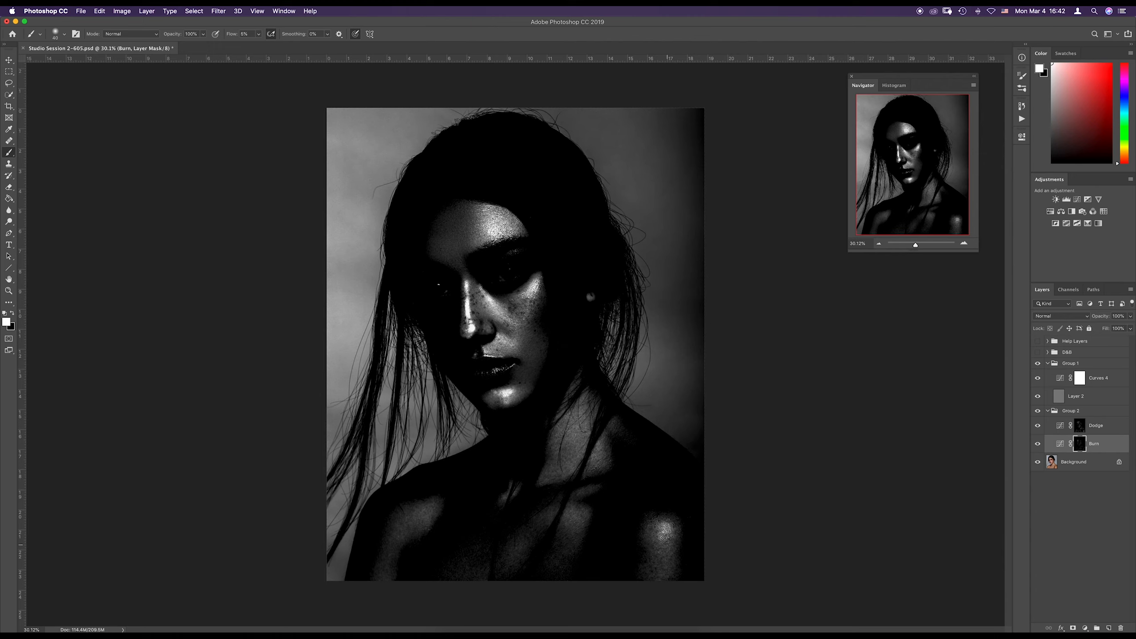
- Hide the help layers, compare the dodge and burn group on and off in colour, and show the help layers again
click(1038, 363)
click(1038, 410)
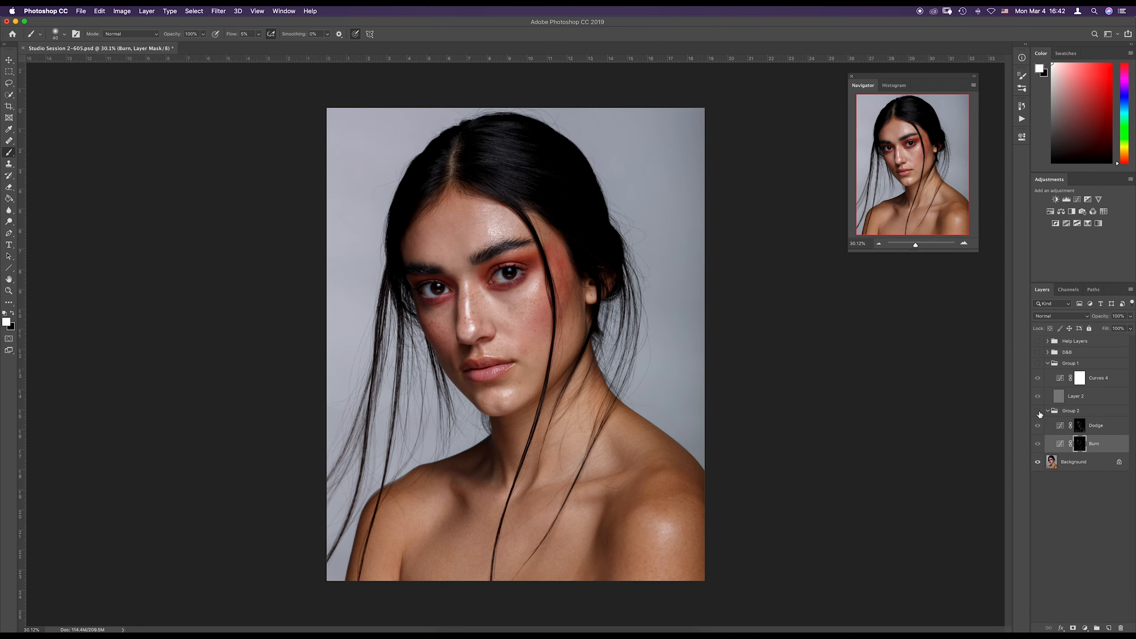
click(1038, 411)
click(1038, 411)
click(1037, 411)
click(1037, 411)
click(1038, 410)
click(1037, 364)
- Reset the Curves 4 help curve and reshape it into a moderate S-curve with raised highlights and lowered shadows
double_click(1060, 378)
click(971, 283)
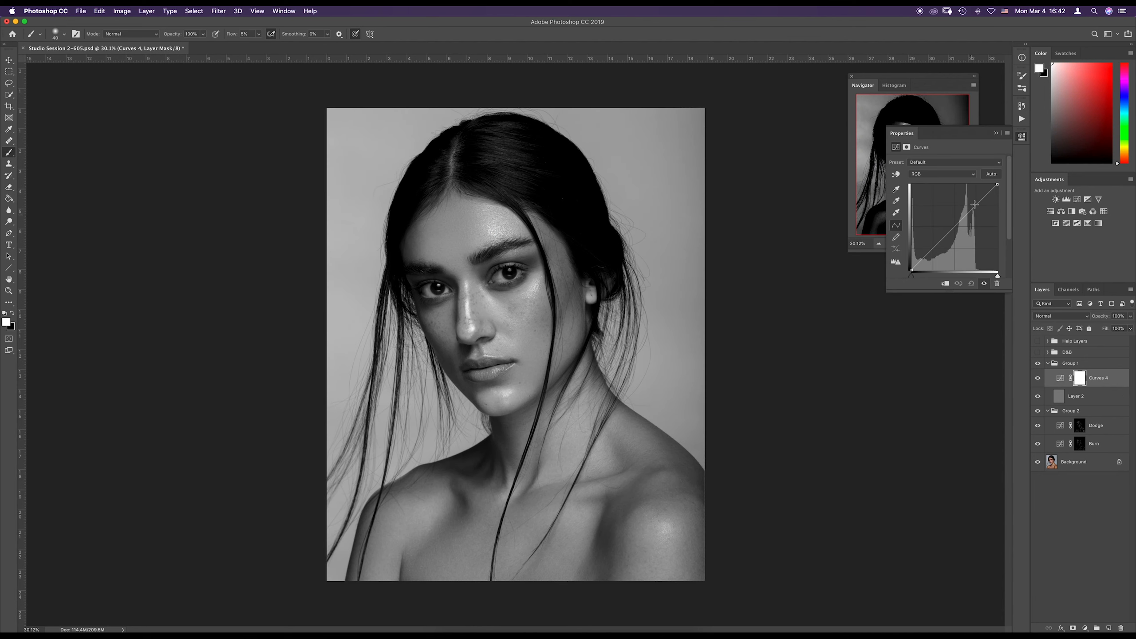
drag(975, 204, 976, 201)
drag(951, 232, 950, 243)
click(995, 134)
- Compare the dodge and burn group on and off in the moderate-contrast black-and-white preview
click(1038, 410)
click(1038, 411)
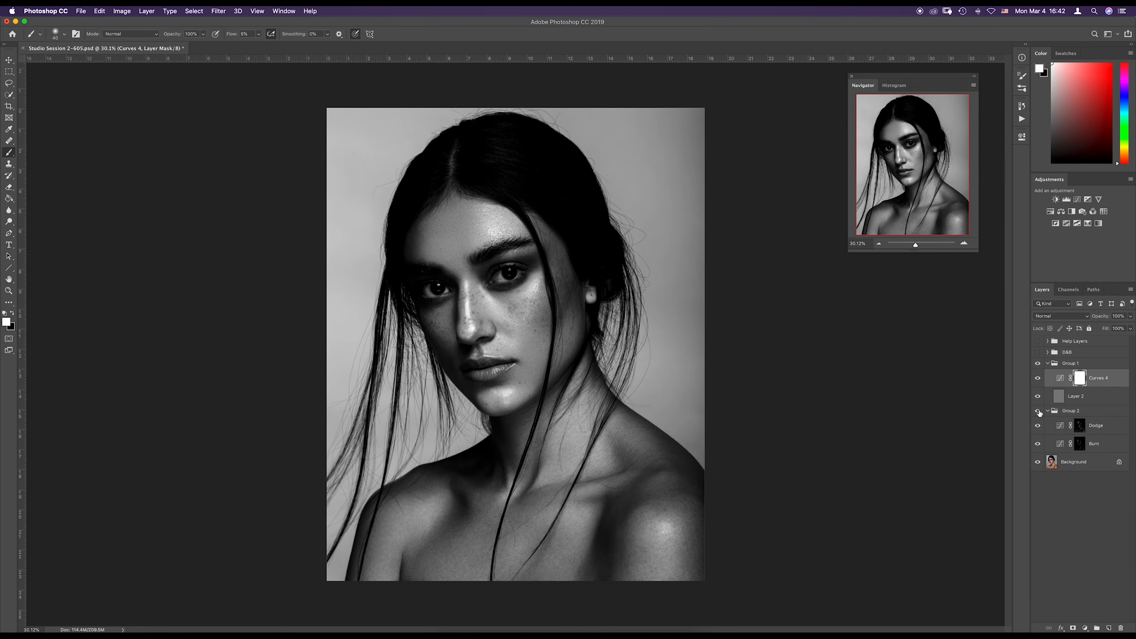
click(1038, 411)
click(1038, 411)
click(1038, 411)
click(1039, 411)
- Even out the face and forehead on the Dodge and Burn masks, at full view and close up with a smaller brush
click(1079, 425)
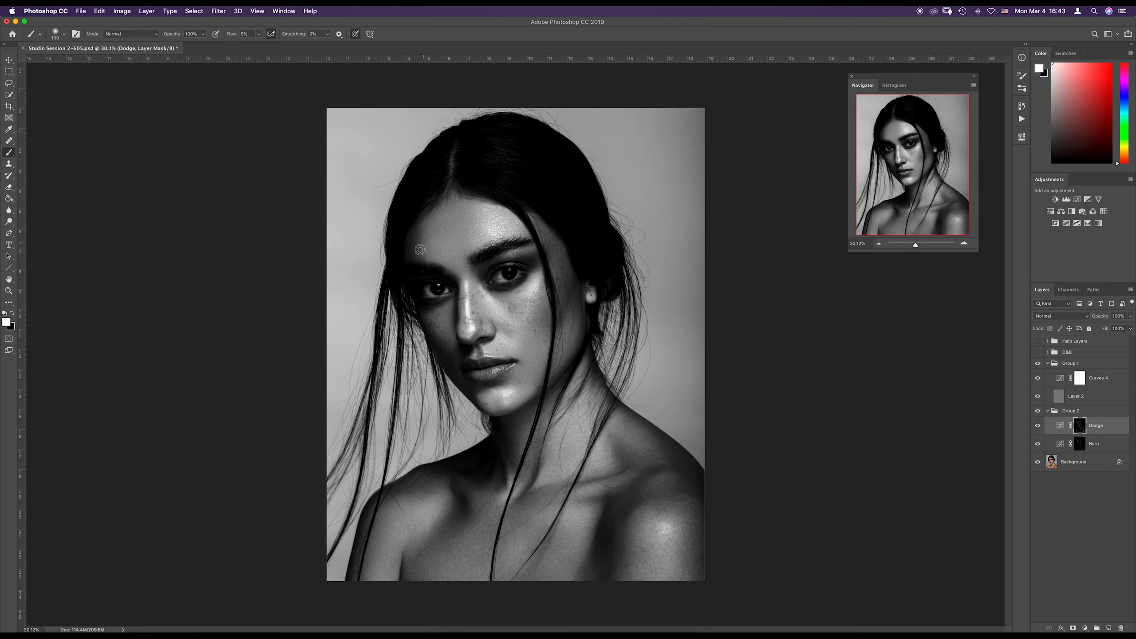
key(alt+bracketleft)
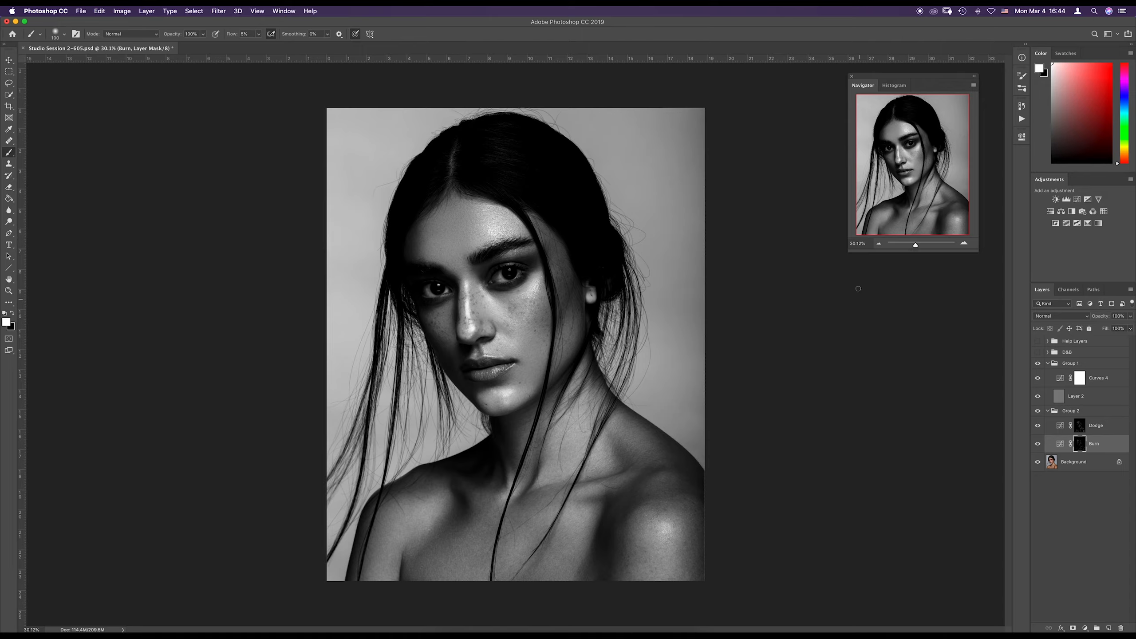
drag(916, 245, 921, 245)
mouse_move(323, 103)
mouse_down()
mouse_move(628, 306)
mouse_move(682, 398)
mouse_up()
key(bracketleft)
key(bracketleft)
key(bracketleft)
key(bracketleft)
key(bracketleft)
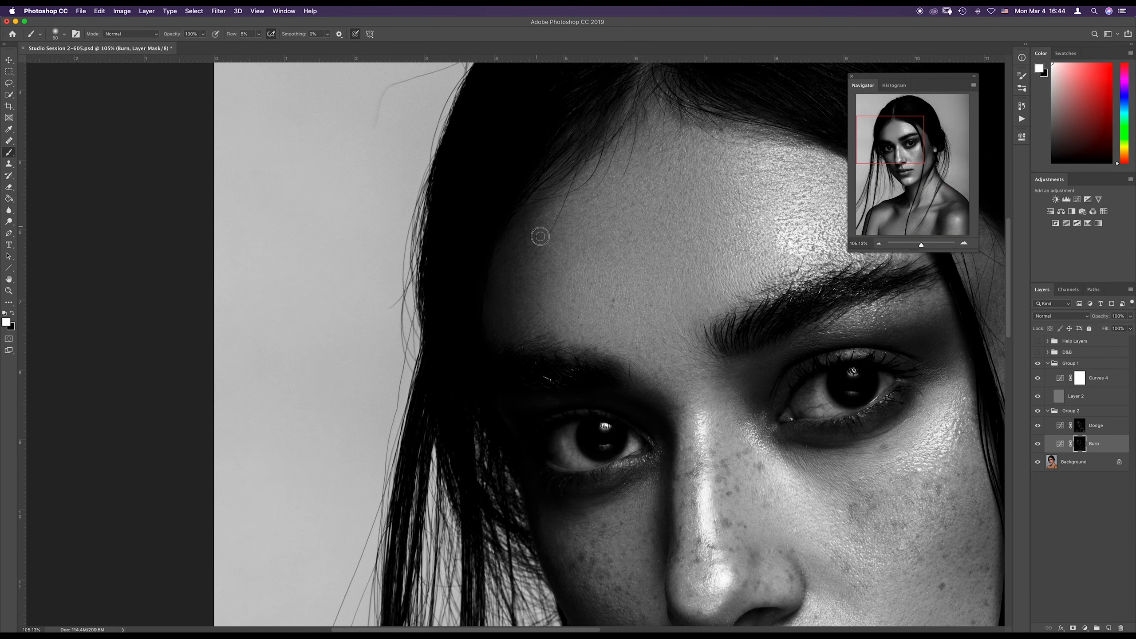
key(alt+bracketright)
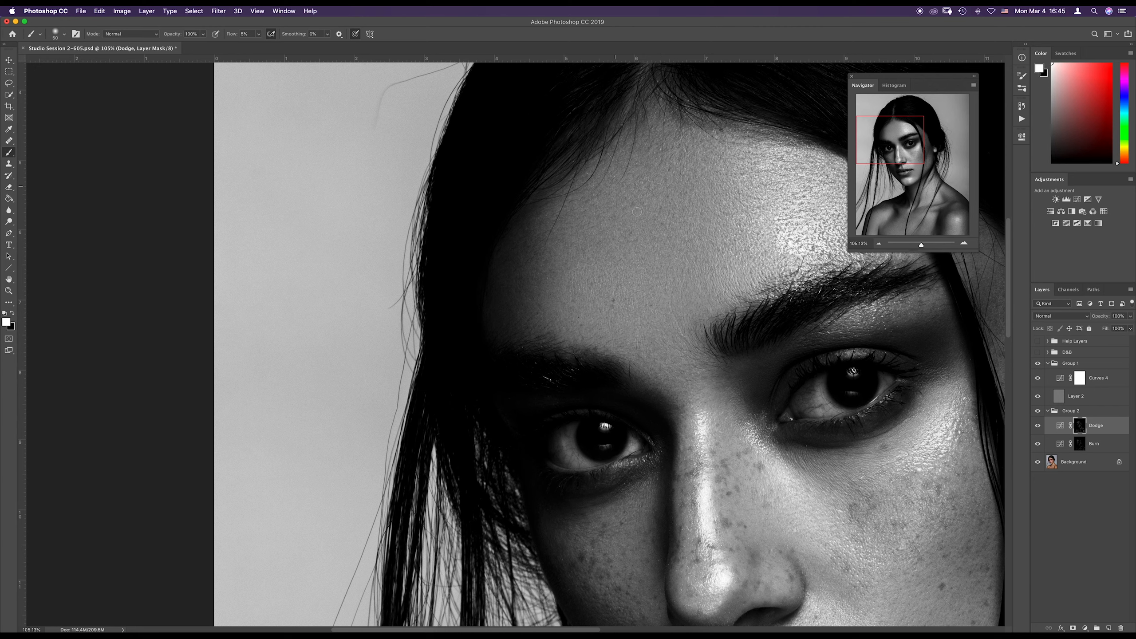
- Compare the dodge and burn group on and off over the whole portrait in the black-and-white preview
drag(921, 245, 914, 245)
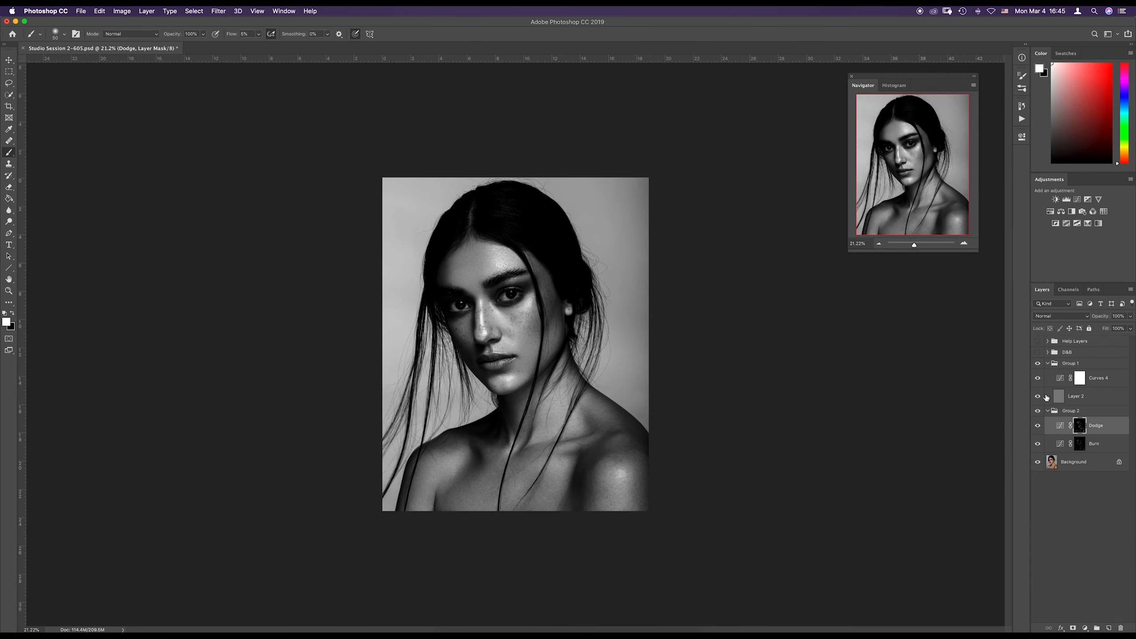
click(915, 245)
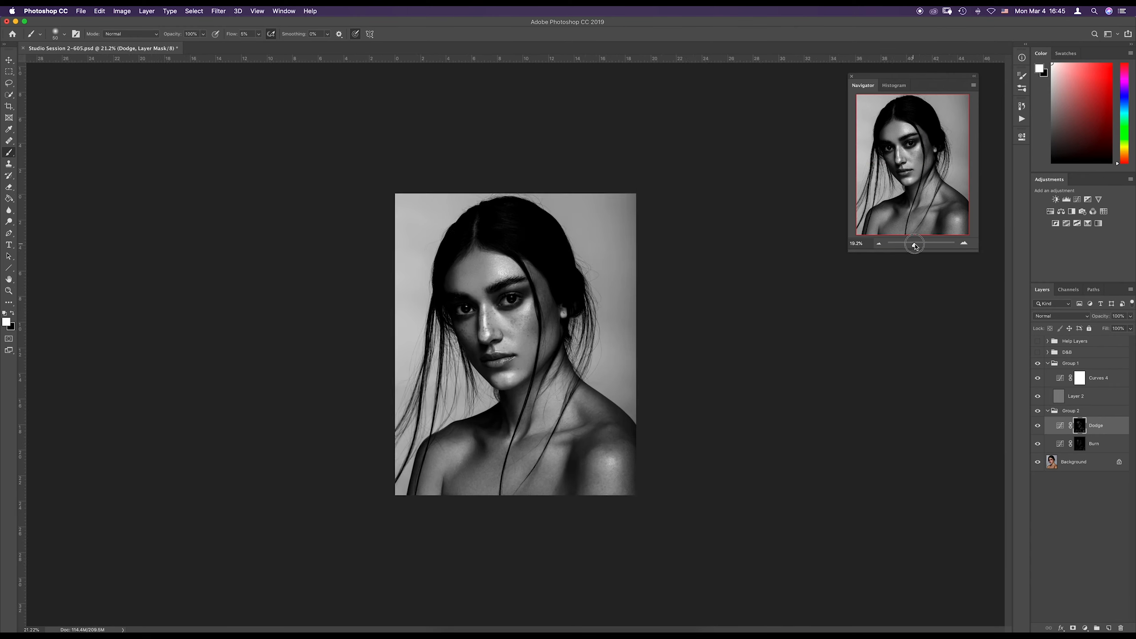
drag(915, 245, 916, 245)
click(1038, 411)
click(1038, 411)
click(1038, 411)
click(1038, 411)
click(1039, 410)
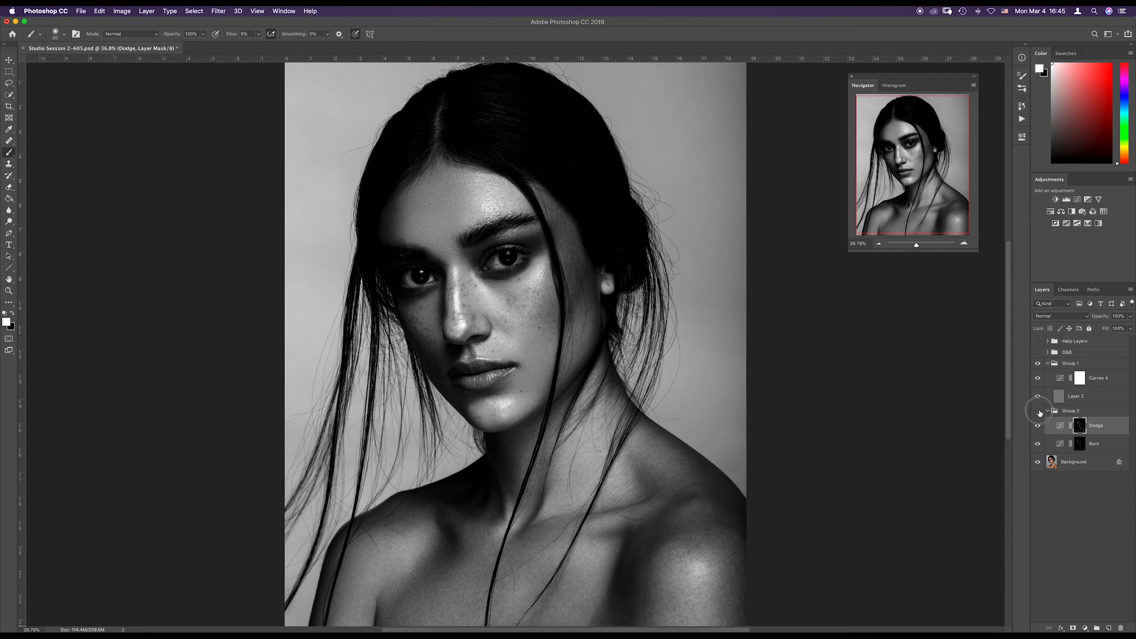
click(1038, 411)
click(1039, 411)
click(1038, 411)
click(1038, 411)
- Hide the help layers, compare the dodge and burn group in colour at full view and close up, and show the help layers again
click(1038, 364)
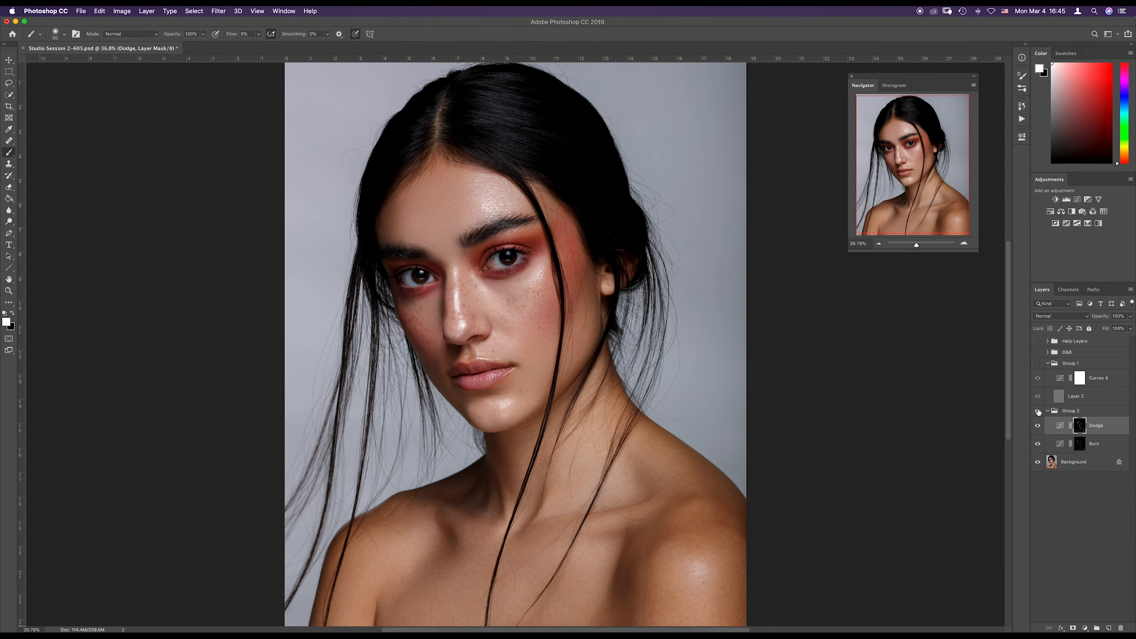
click(1038, 411)
click(1038, 410)
click(1038, 411)
click(1038, 411)
drag(916, 245, 952, 244)
click(1037, 411)
click(1038, 411)
click(1038, 411)
click(1037, 412)
click(1038, 364)
- Lower the shadow part of the Curves 4 help curve to darken the black-and-white preview
double_click(1059, 378)
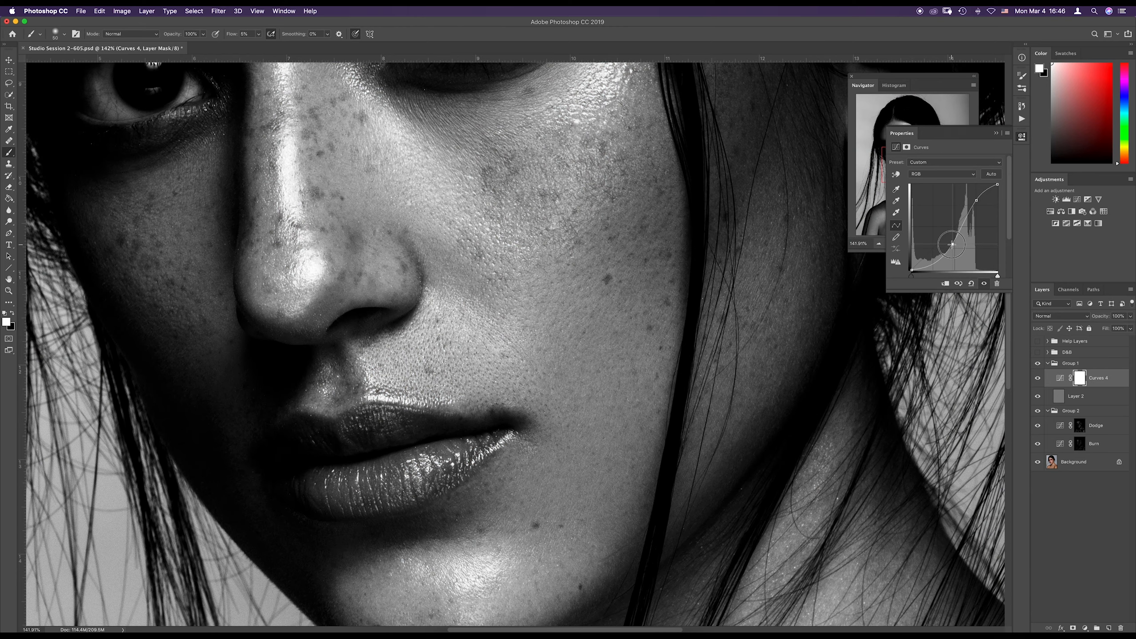
click(996, 133)
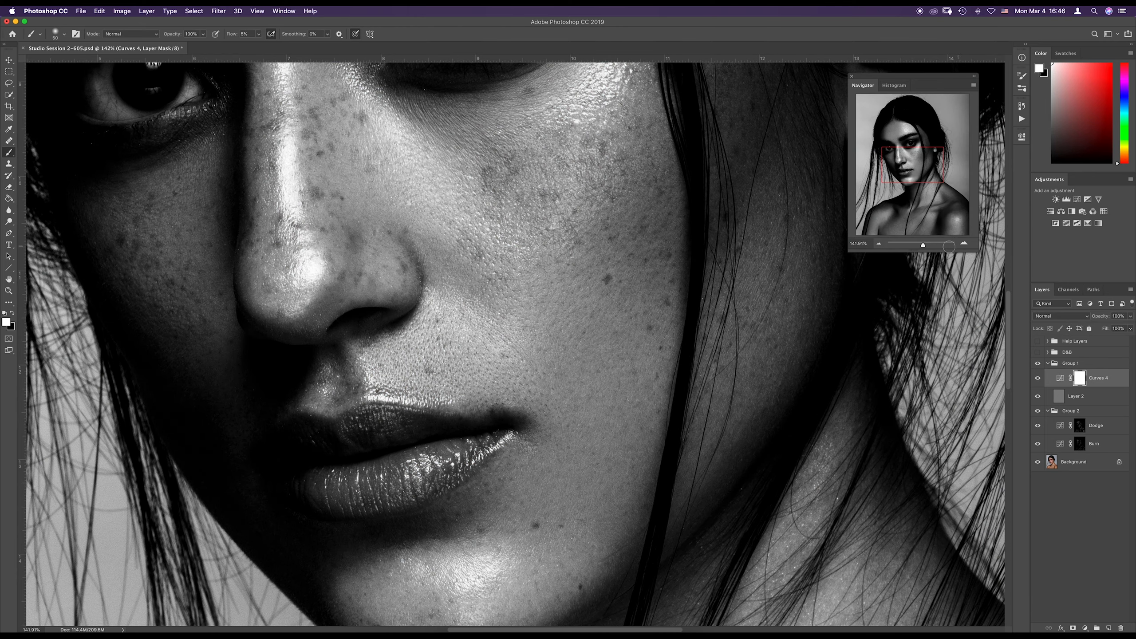
drag(924, 247, 918, 248)
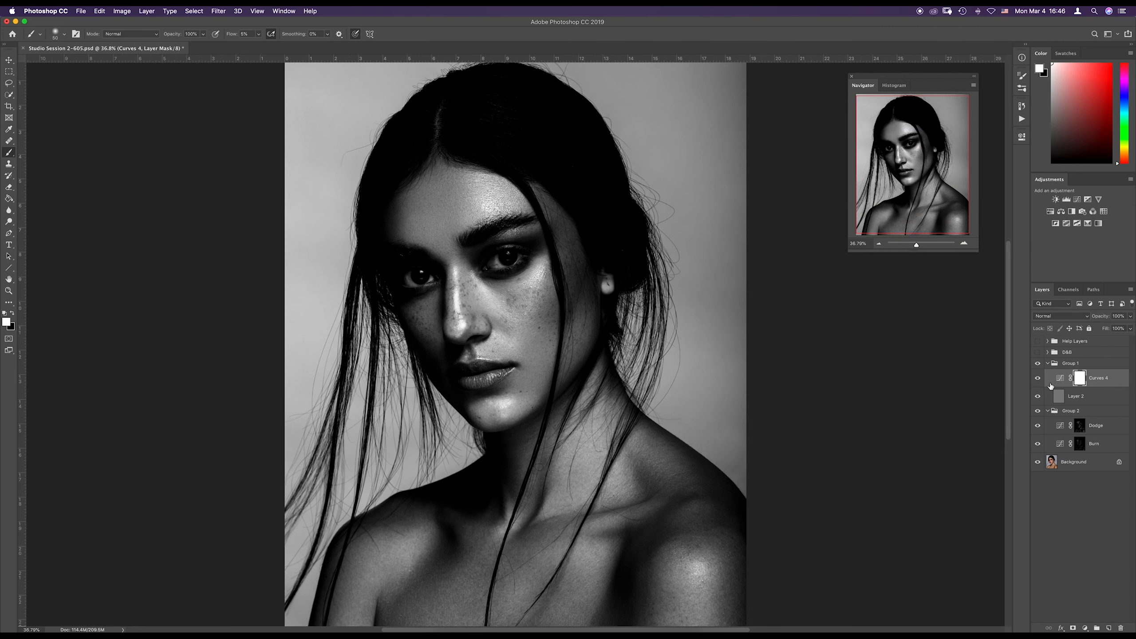
- Toggle the dodge and burn group repeatedly in the darkened preview to examine the skin before and after retouching
click(1037, 411)
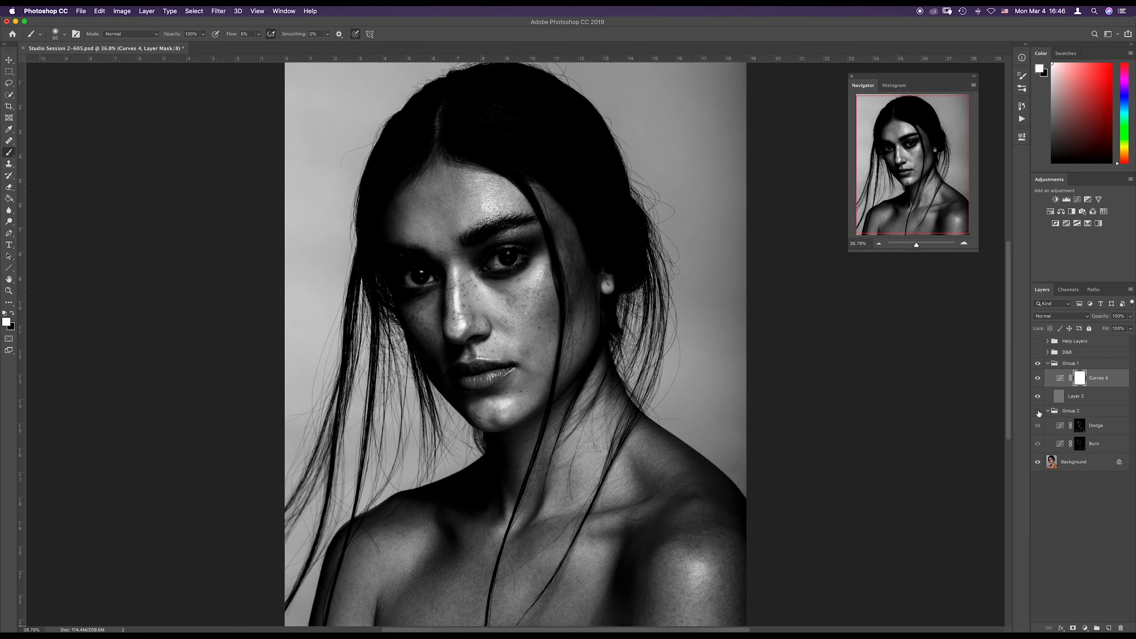
click(1037, 410)
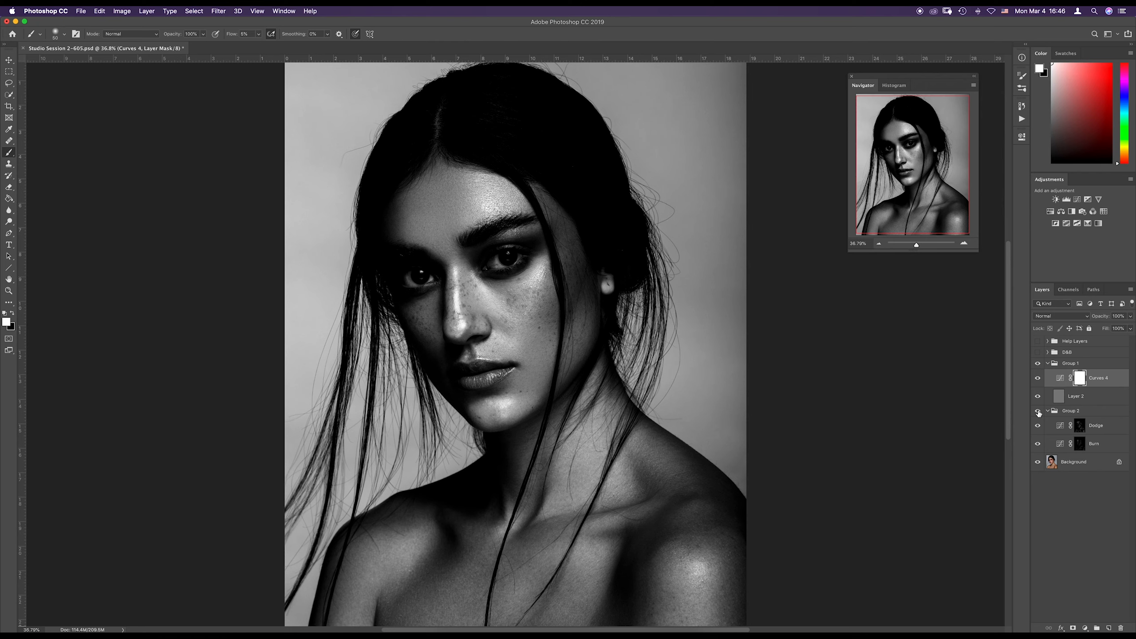
click(1038, 412)
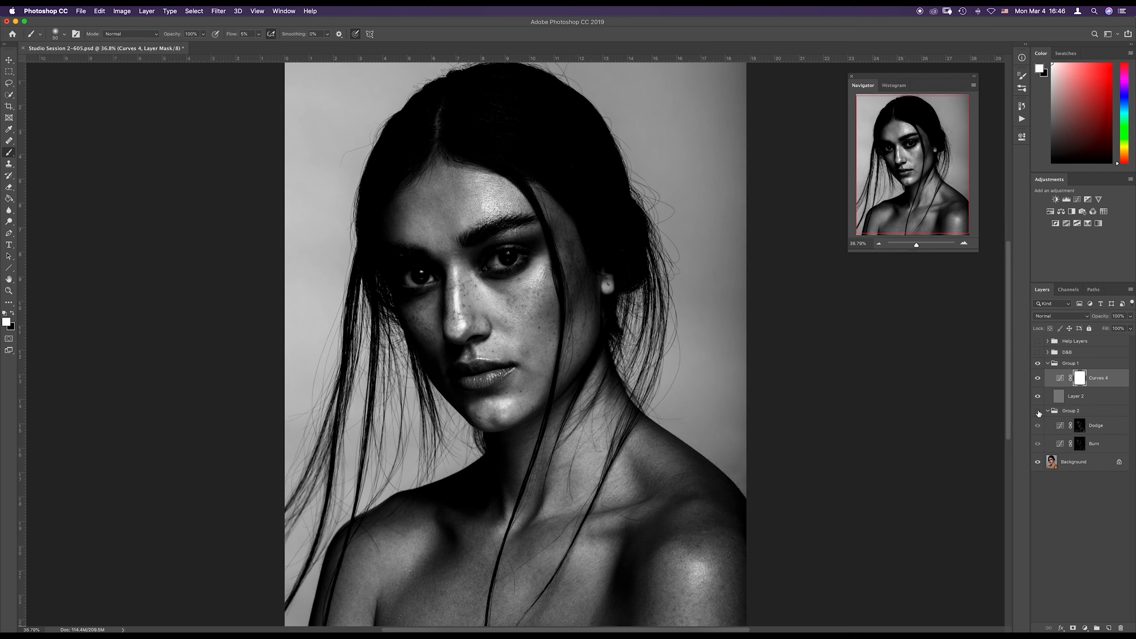
click(1038, 412)
click(1037, 412)
click(1038, 411)
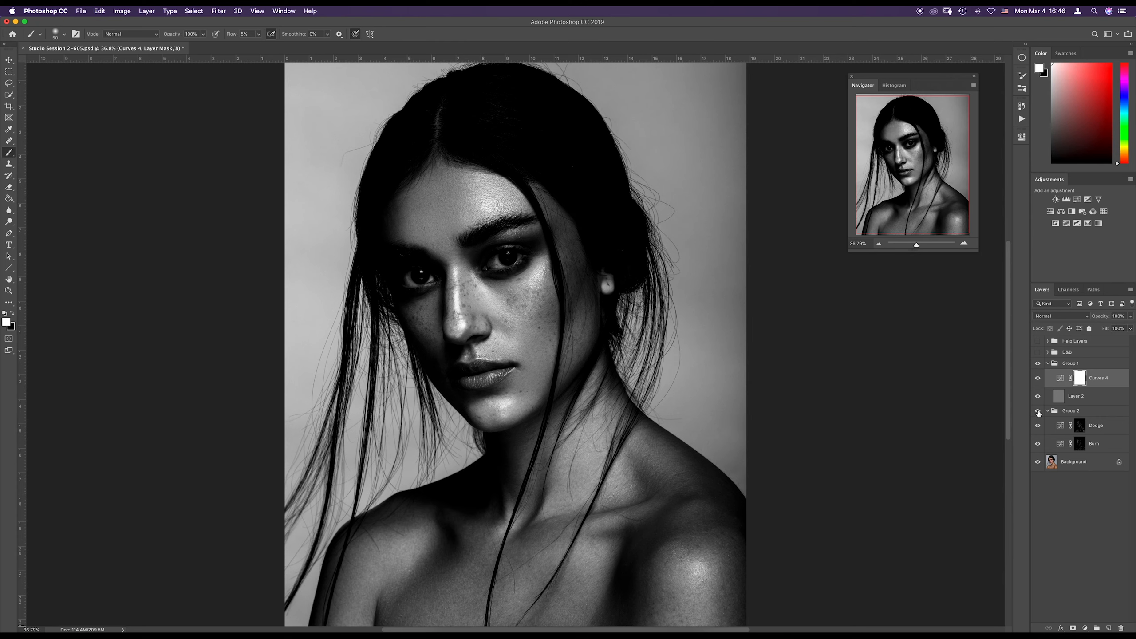
click(1038, 412)
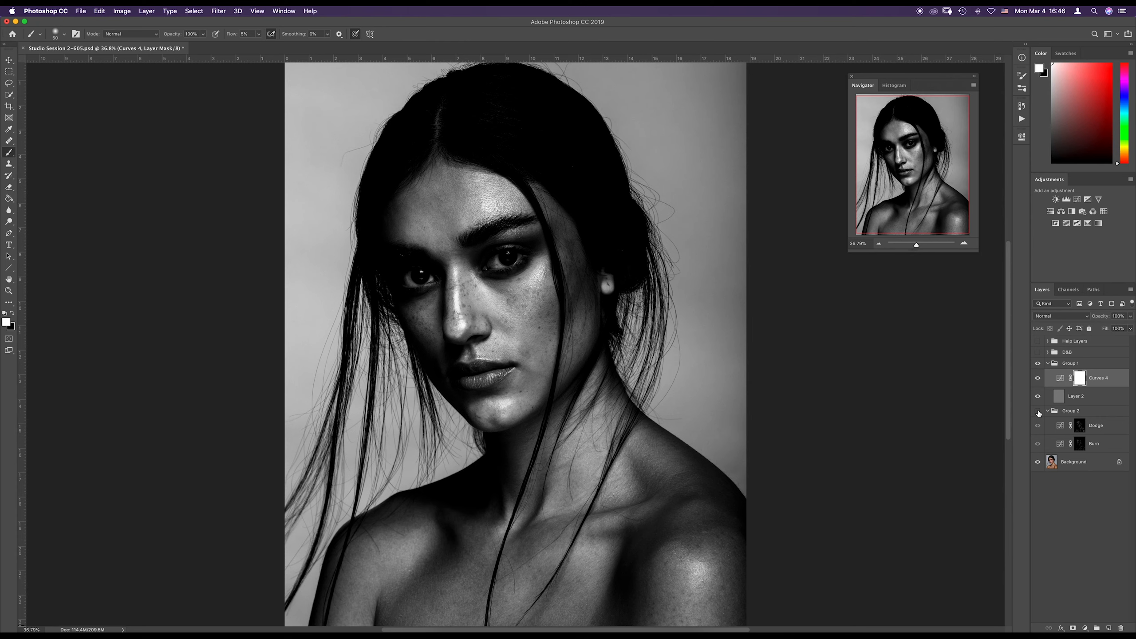
click(1038, 411)
click(1038, 412)
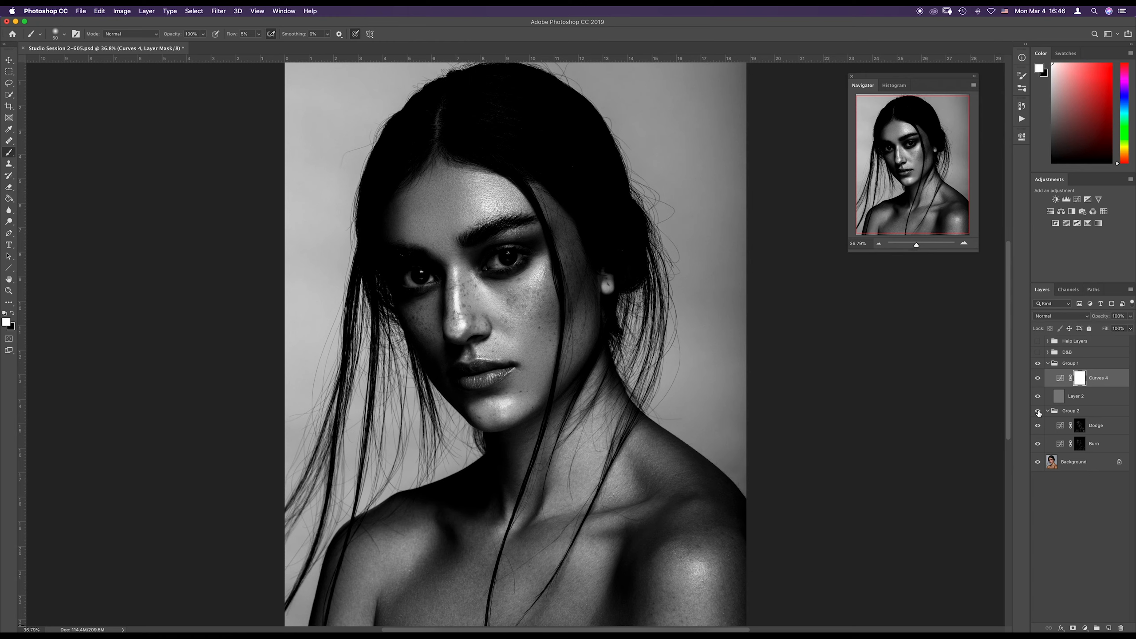
- Hide the help layers and add a Hue/Saturation adjustment layer directly above the Dodge layer
click(1037, 362)
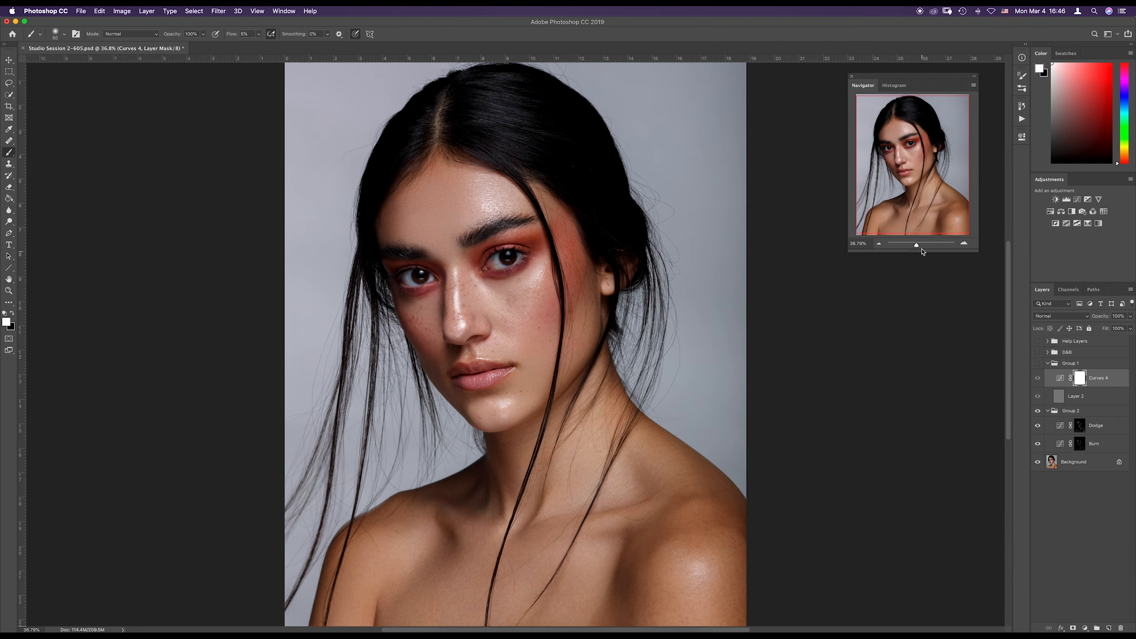
drag(916, 245, 916, 248)
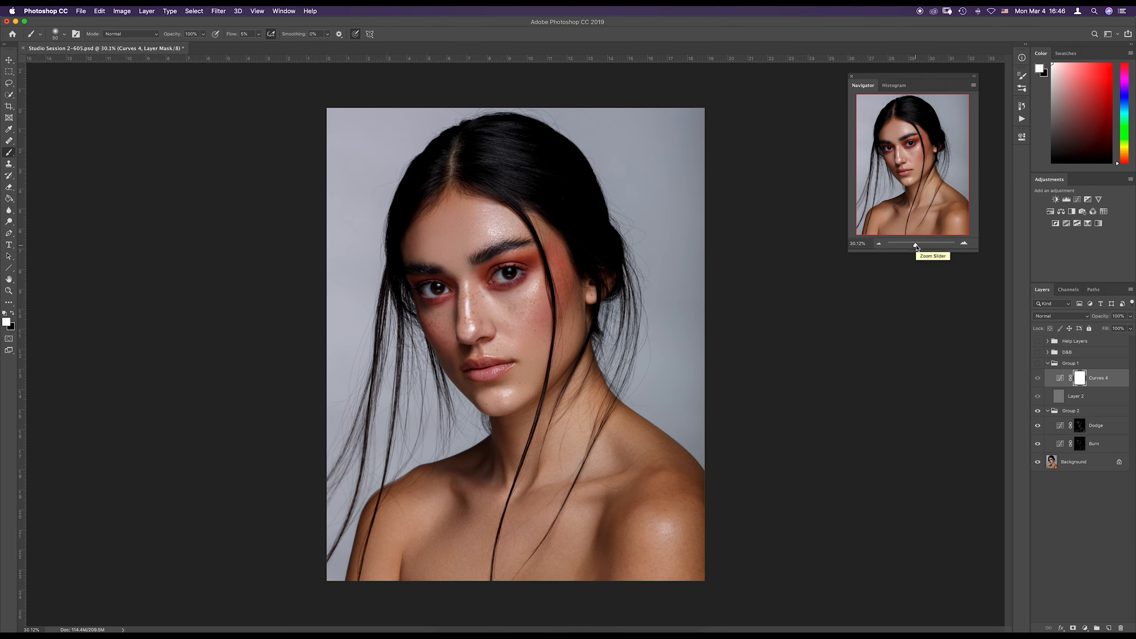
click(1098, 431)
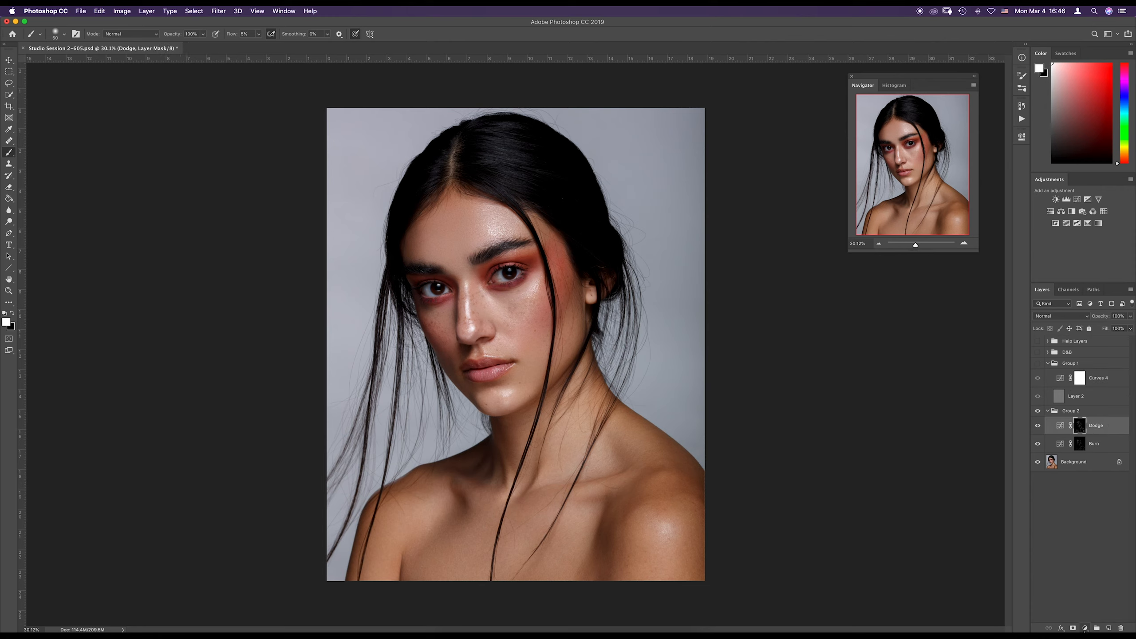
click(1085, 628)
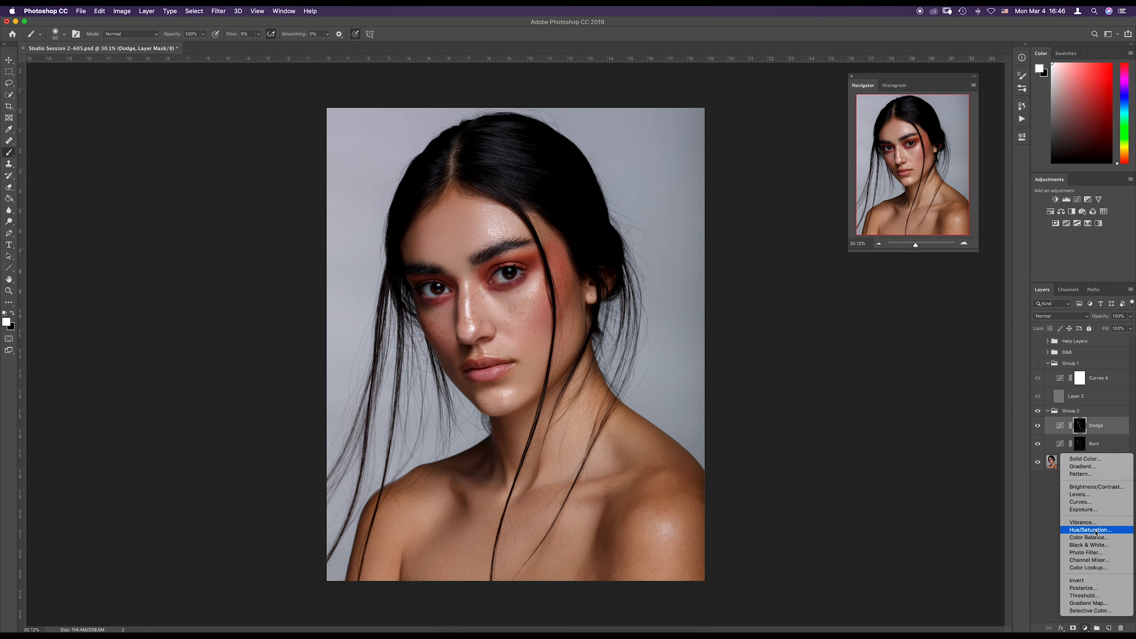
click(1095, 530)
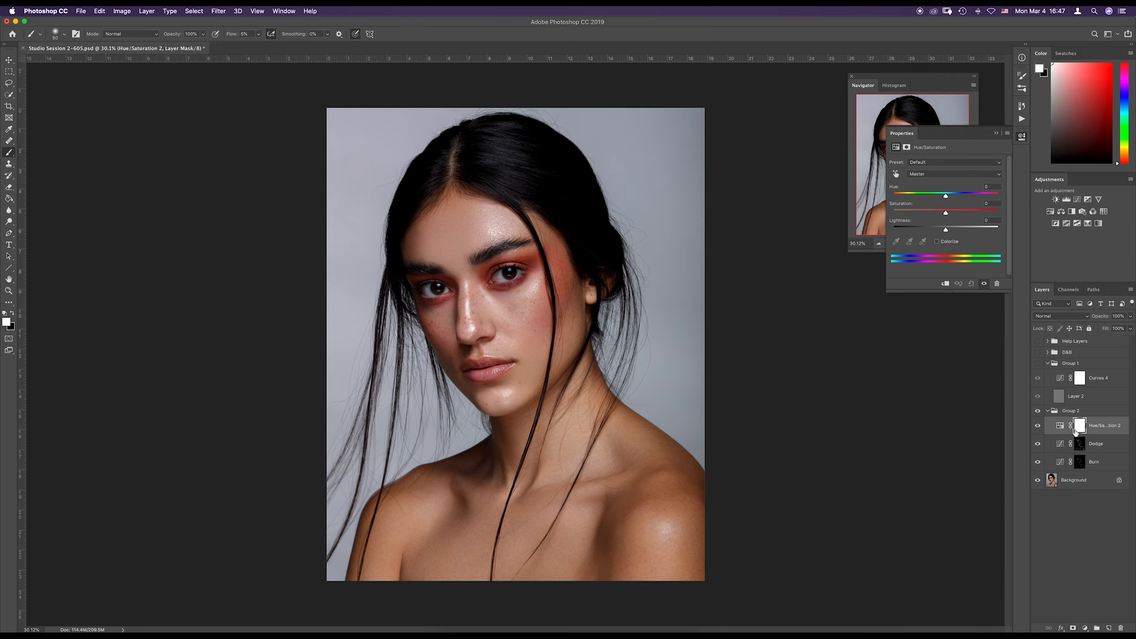
- Clip the Hue/Saturation layer to the Dodge layer and lower its saturation to -32
drag(1079, 438, 1079, 433)
alt+click(1077, 432)
drag(947, 215, 932, 215)
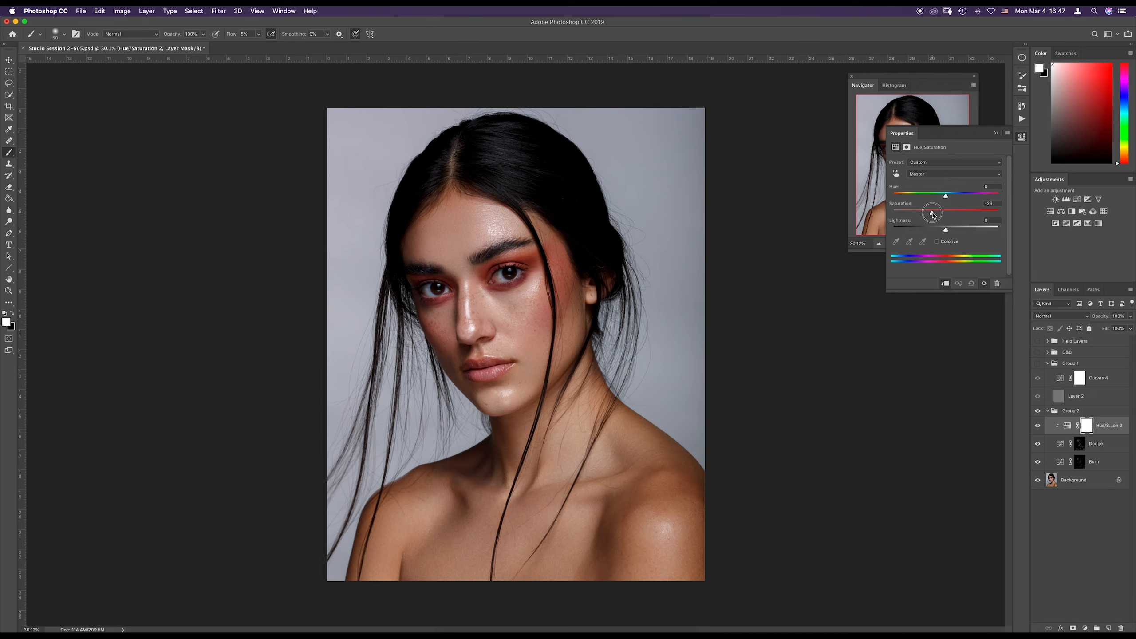
mouse_move(932, 215)
mouse_down()
mouse_move(917, 215)
mouse_move(929, 213)
mouse_up()
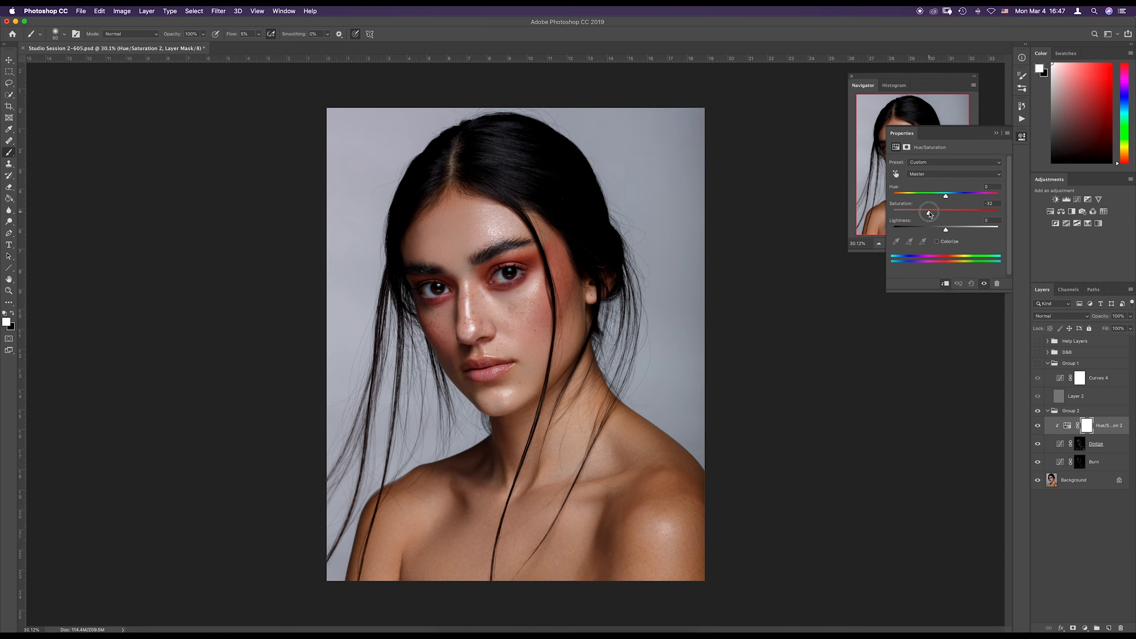